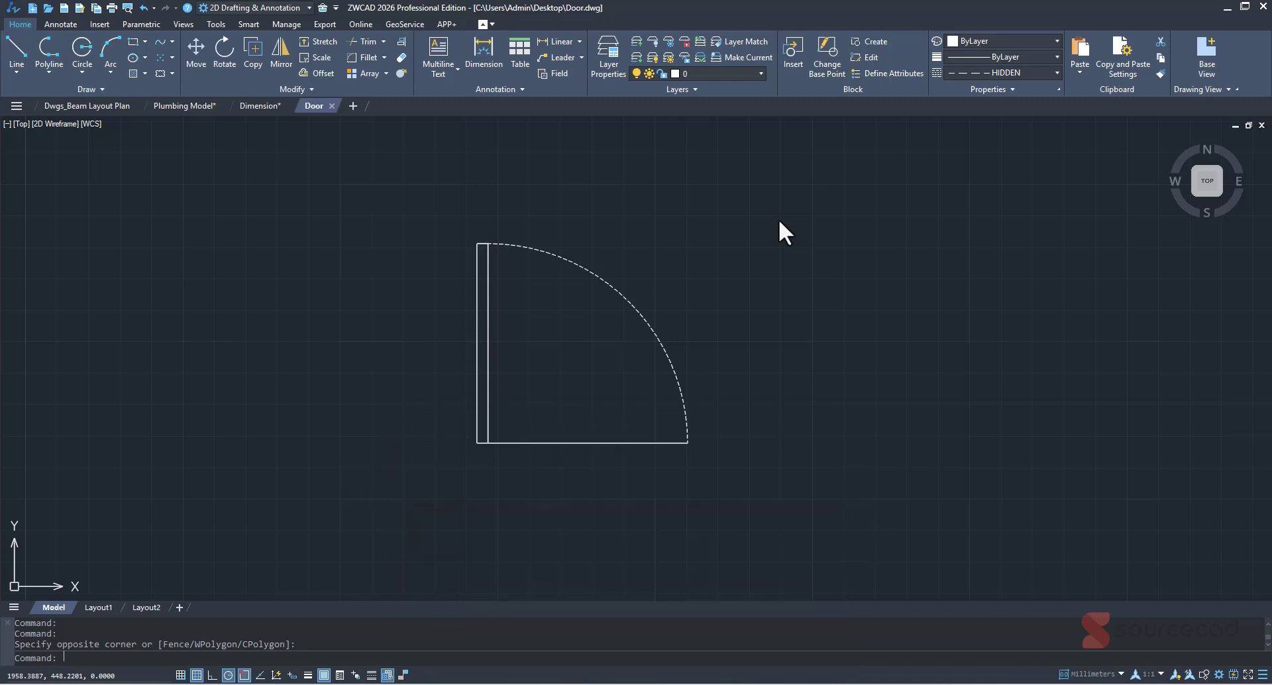
Step: Apply Auto Constrain to the whole door symbol, including the leaf, the base line and the dashed swing arc
{"action": "left_click", "coordinate": [148, 26]}
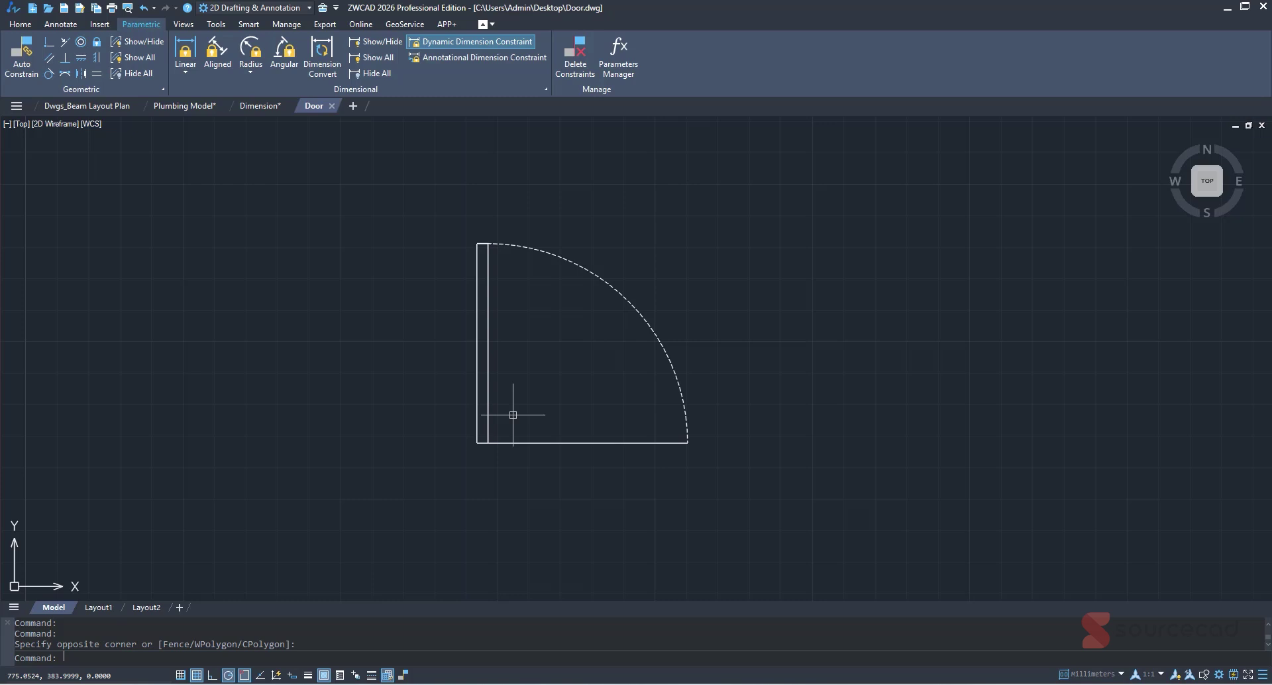
{"action": "left_click", "coordinate": [20, 63]}
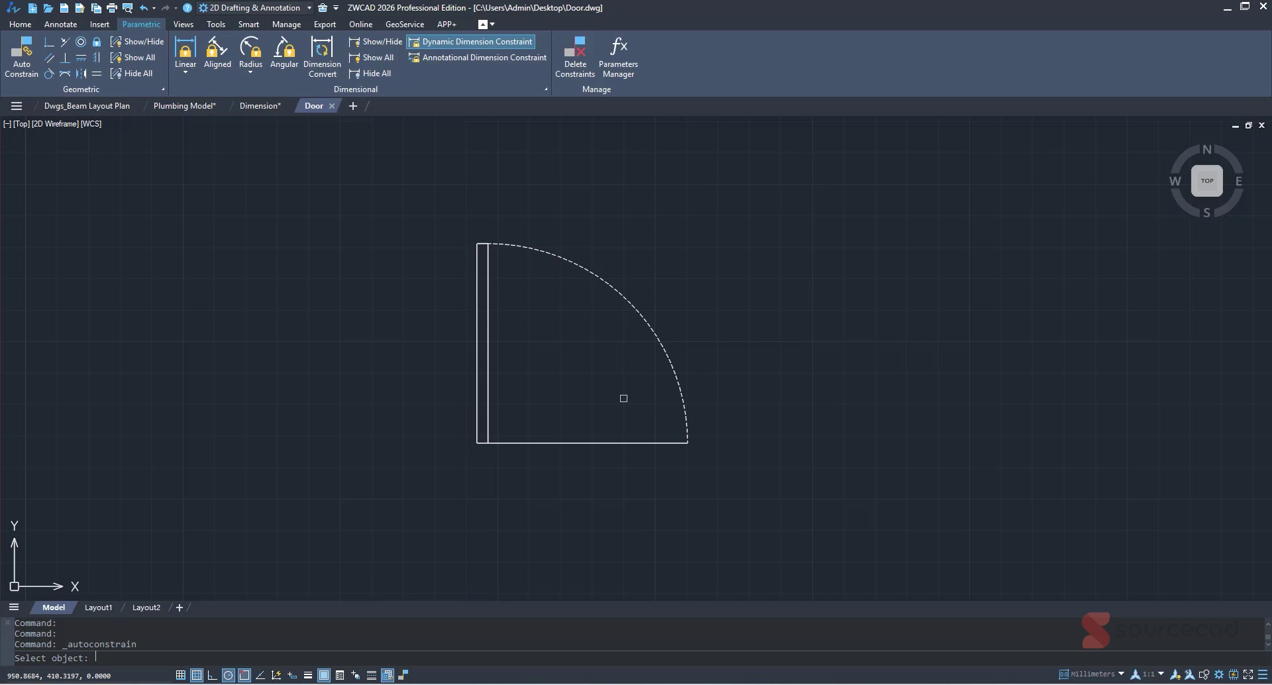
{"action": "left_click", "coordinate": [419, 227]}
{"action": "left_click", "coordinate": [811, 542]}
{"action": "key", "text": "Return"}
{"action": "scroll", "coordinate": [495, 241], "scroll_direction": "up", "scroll_amount": 5}
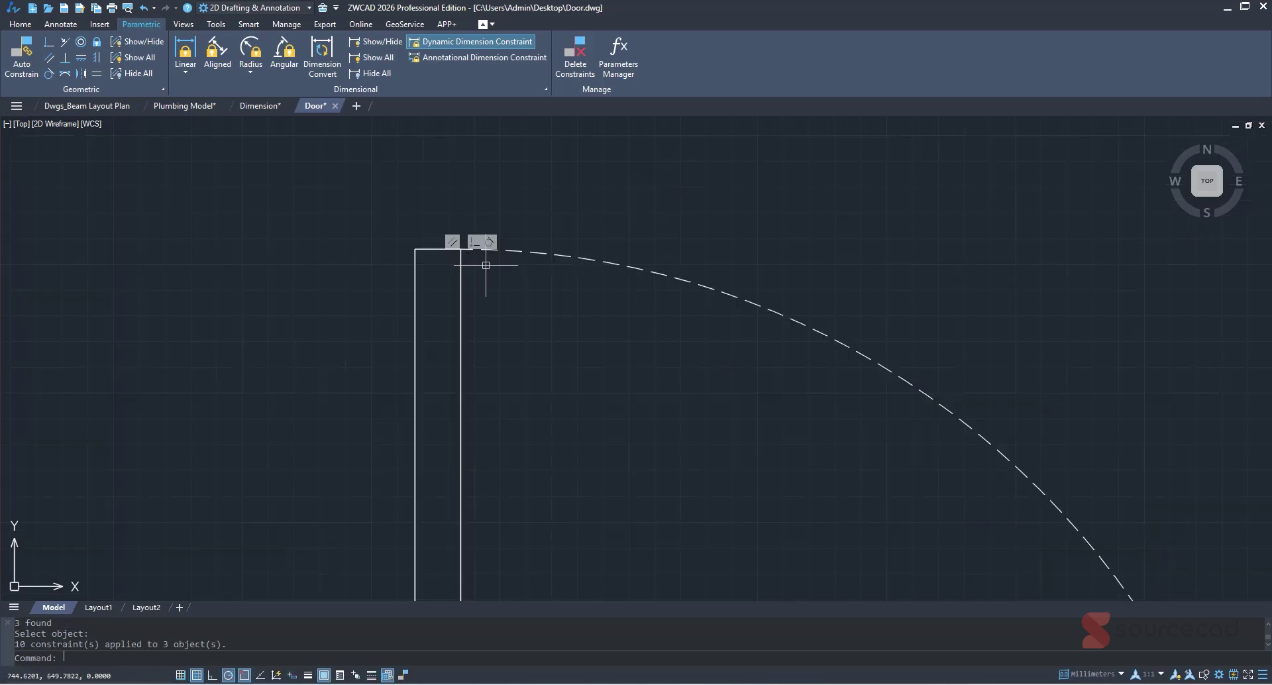
{"action": "scroll", "coordinate": [613, 392], "scroll_direction": "down", "scroll_amount": 6}
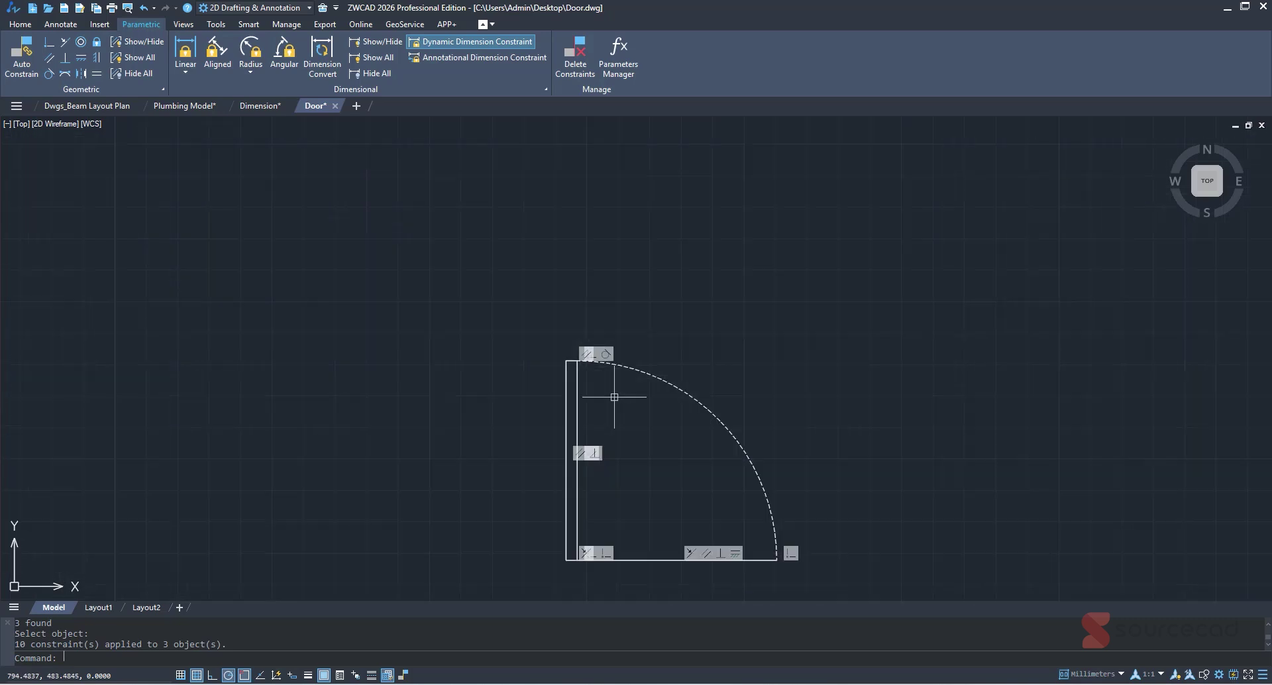
{"action": "scroll", "coordinate": [650, 461], "scroll_direction": "up", "scroll_amount": 2}
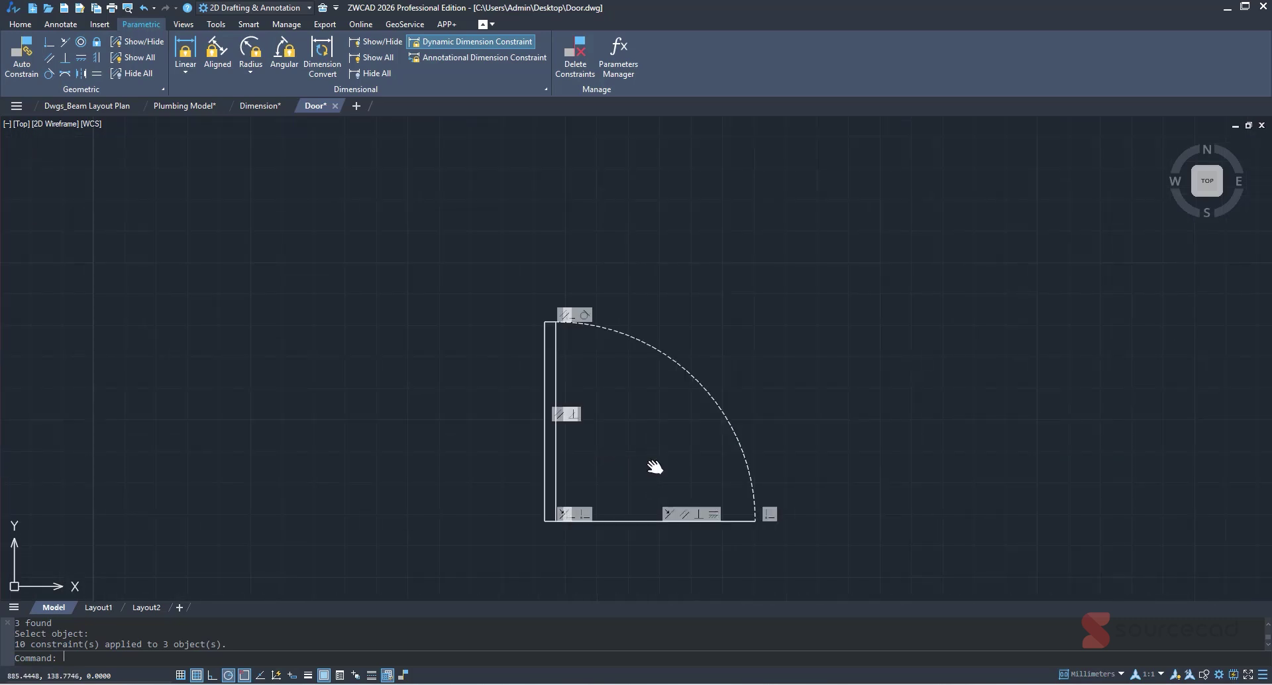
{"action": "middle_click_drag", "start_coordinate": [649, 461], "coordinate": [628, 421]}
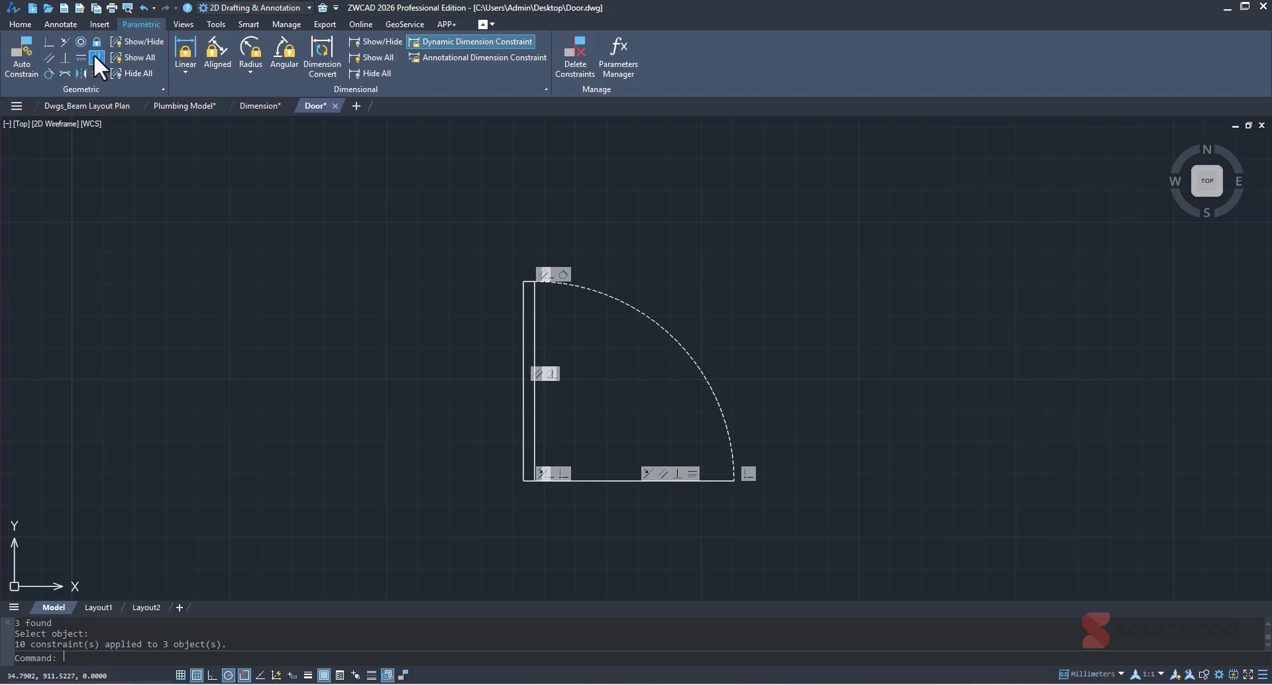
Step: Hide all the geometric constraint markers on the door and show them all again
{"action": "left_click", "coordinate": [149, 44]}
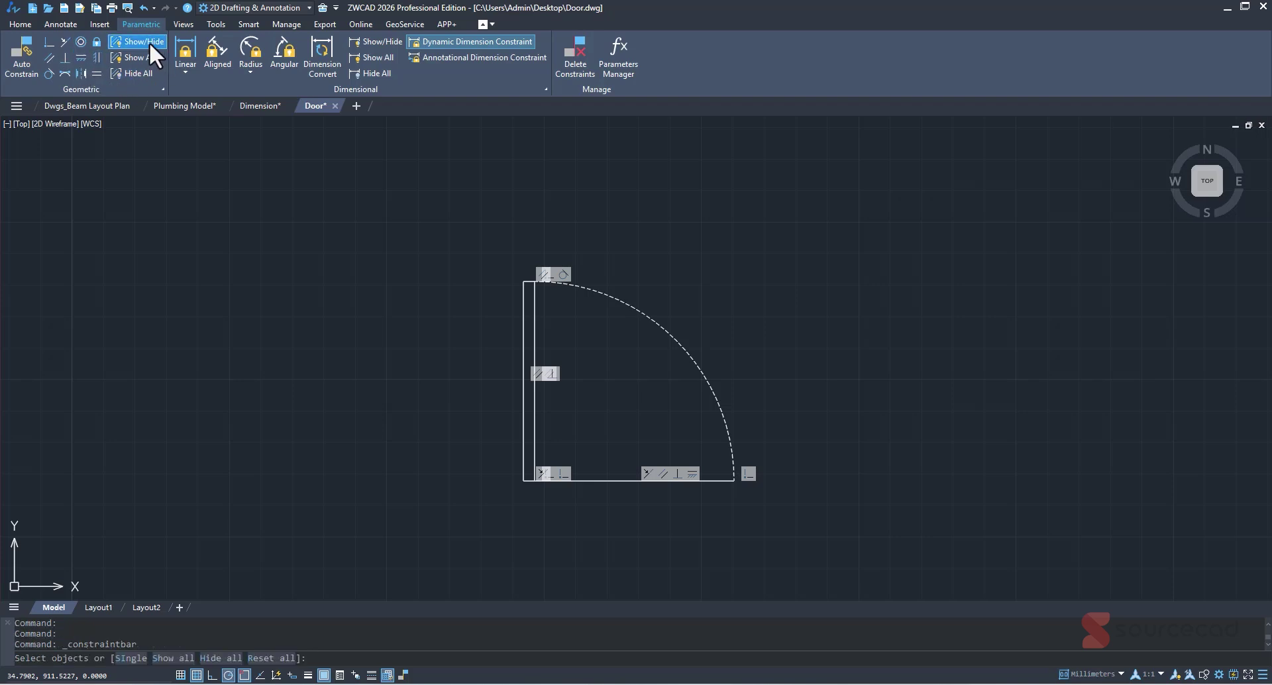
{"action": "left_click", "coordinate": [136, 74]}
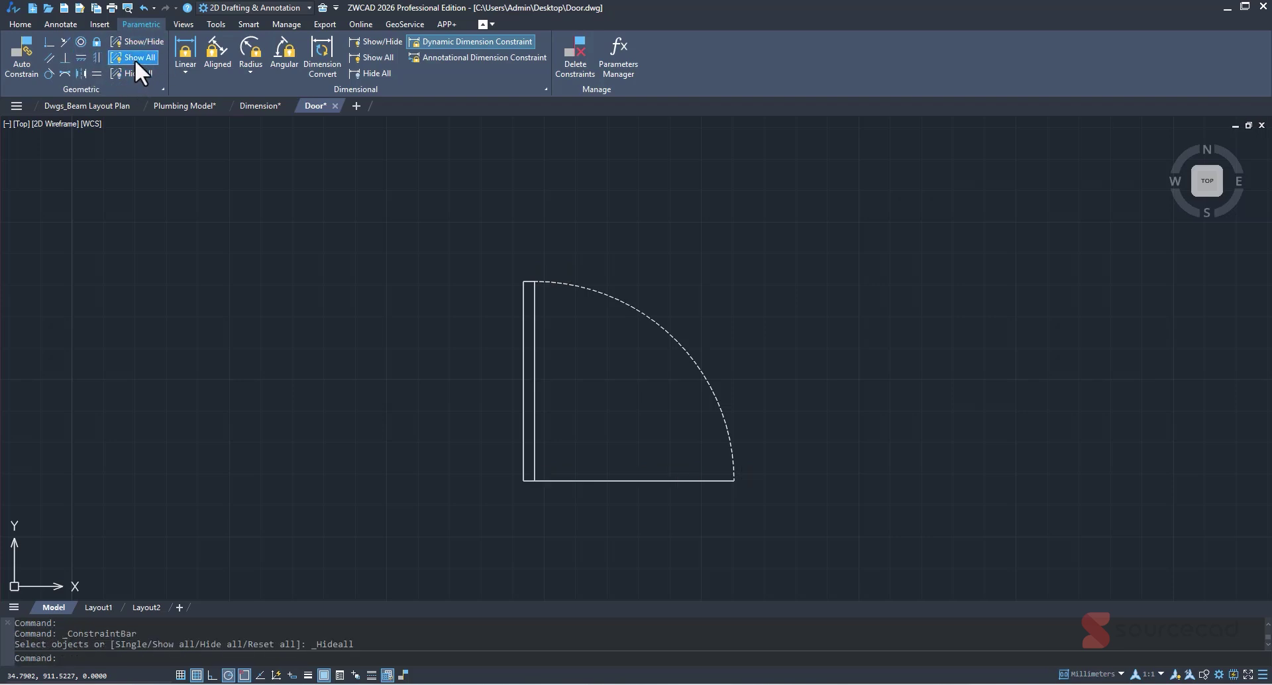
{"action": "left_click", "coordinate": [135, 58]}
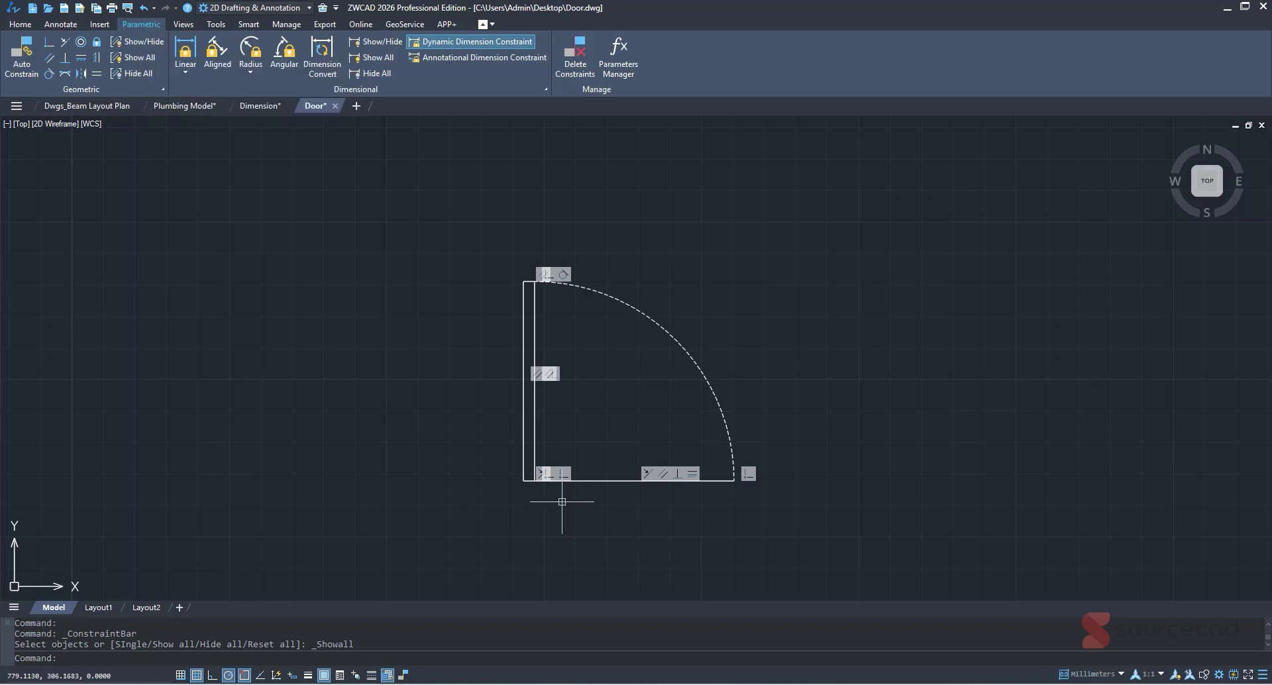
Step: Add a vertical linear dimensional constraint along the outer edge of the door leaf, accepting the measured length
{"action": "left_click", "coordinate": [183, 47]}
{"action": "left_click", "coordinate": [524, 281]}
{"action": "left_click", "coordinate": [524, 480]}
{"action": "left_click", "coordinate": [479, 397]}
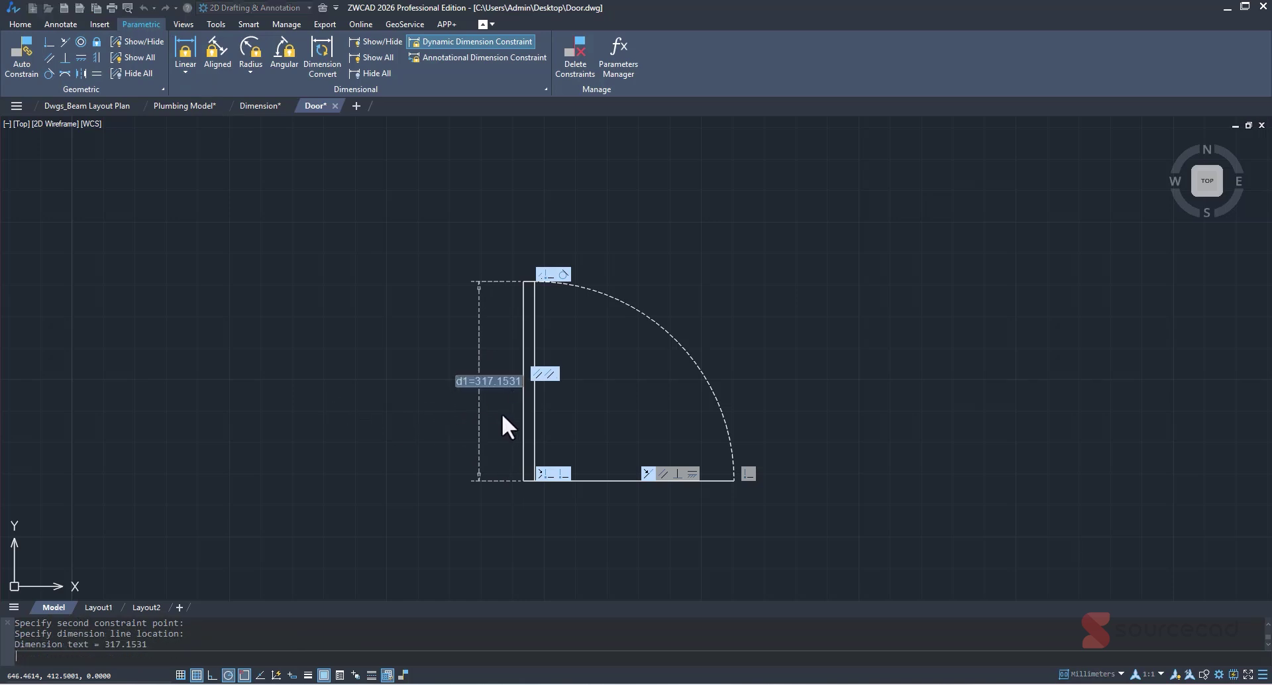
{"action": "key", "text": "Return"}
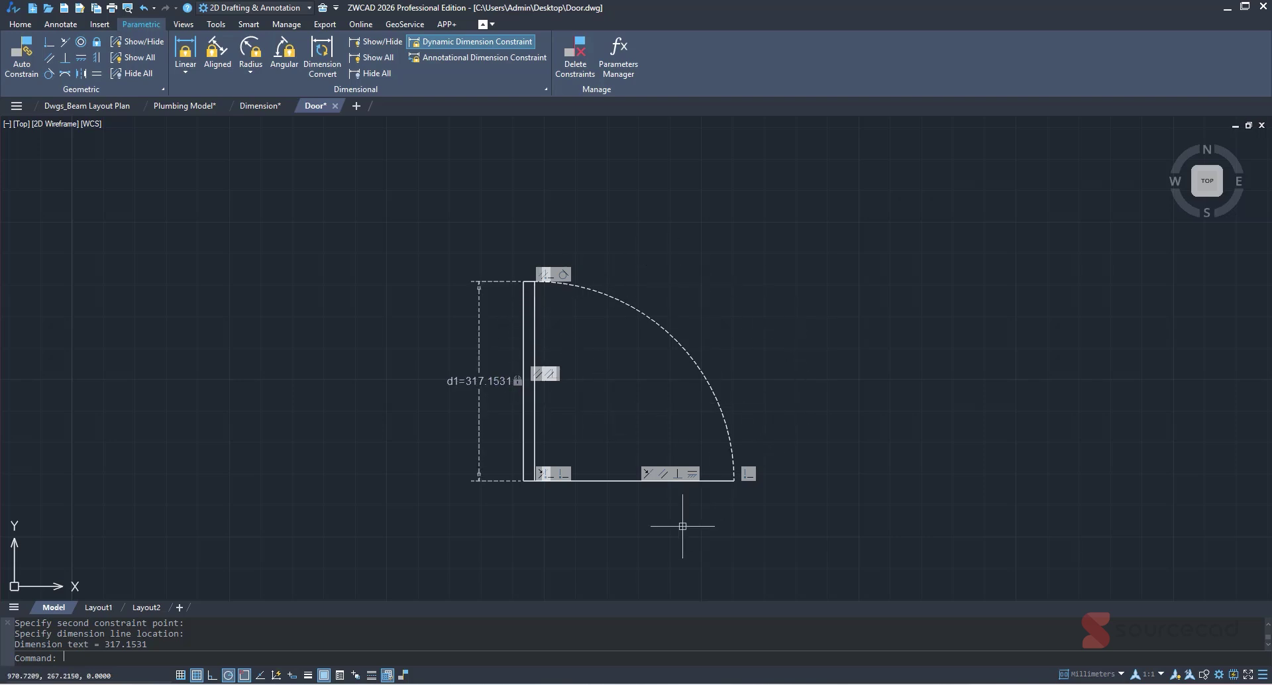
Step: Set the door leaf's length constraint d1 to 200
{"action": "double_click", "coordinate": [475, 384]}
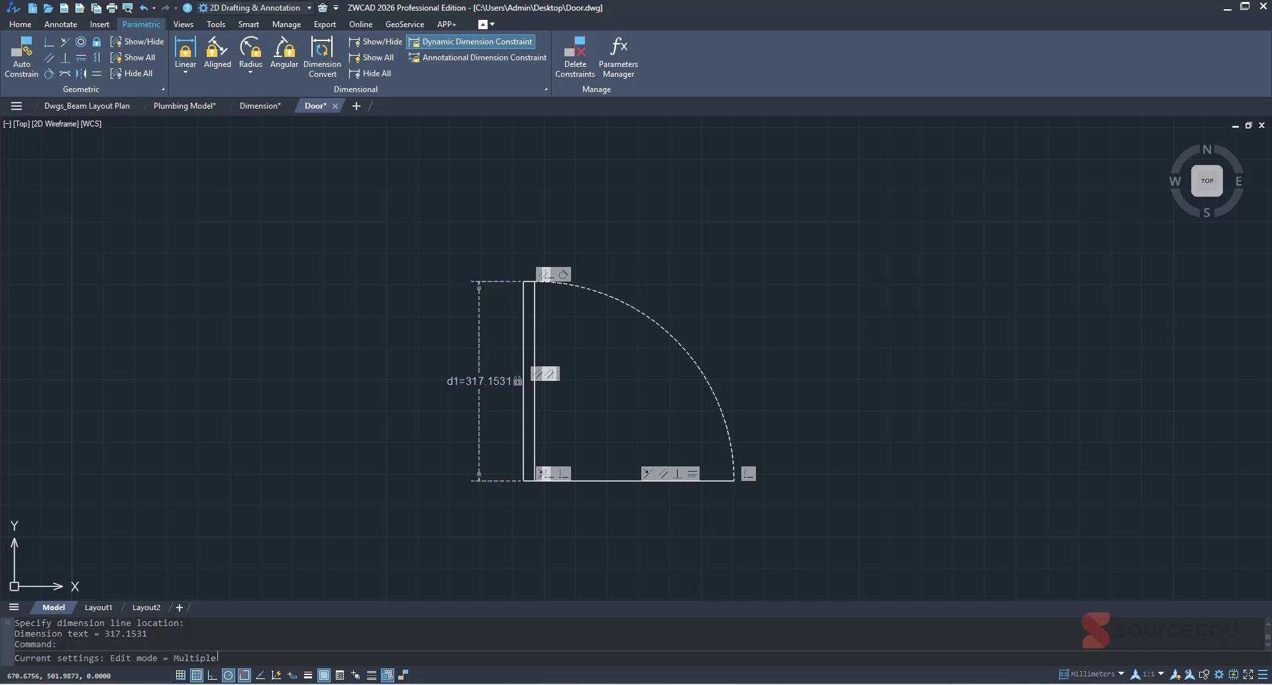
{"action": "left_click_drag", "start_coordinate": [465, 382], "coordinate": [508, 382]}
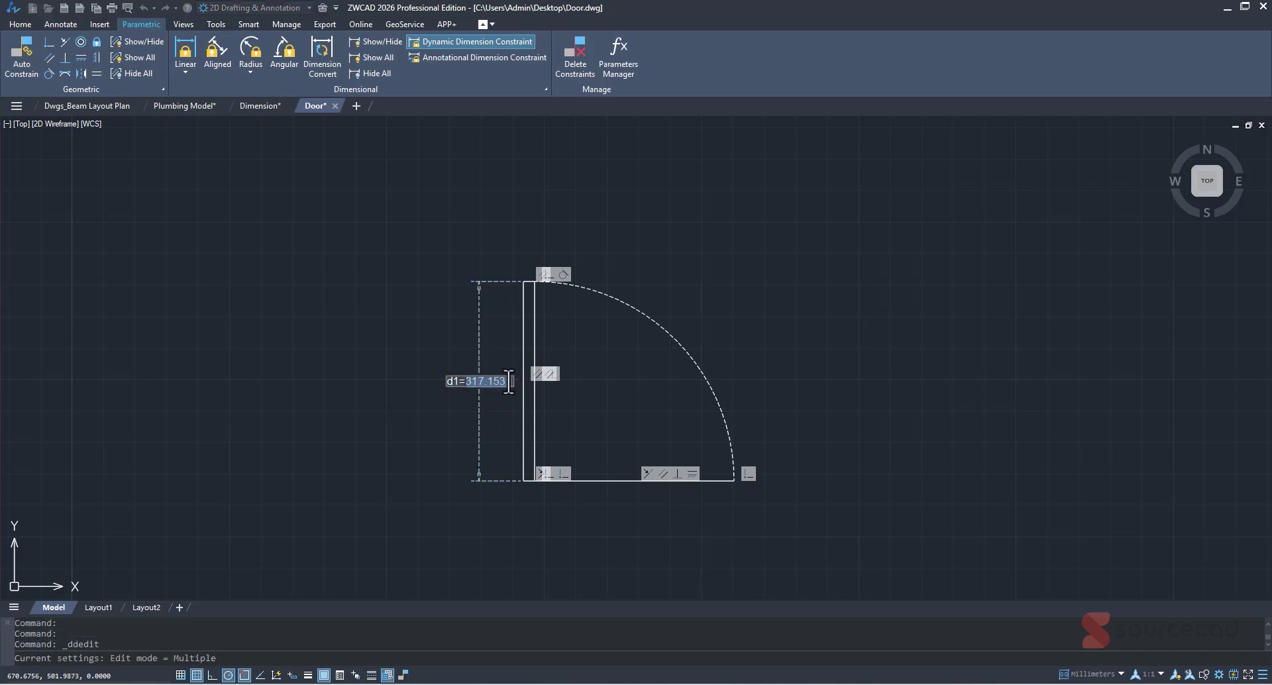
{"action": "type", "text": "200"}
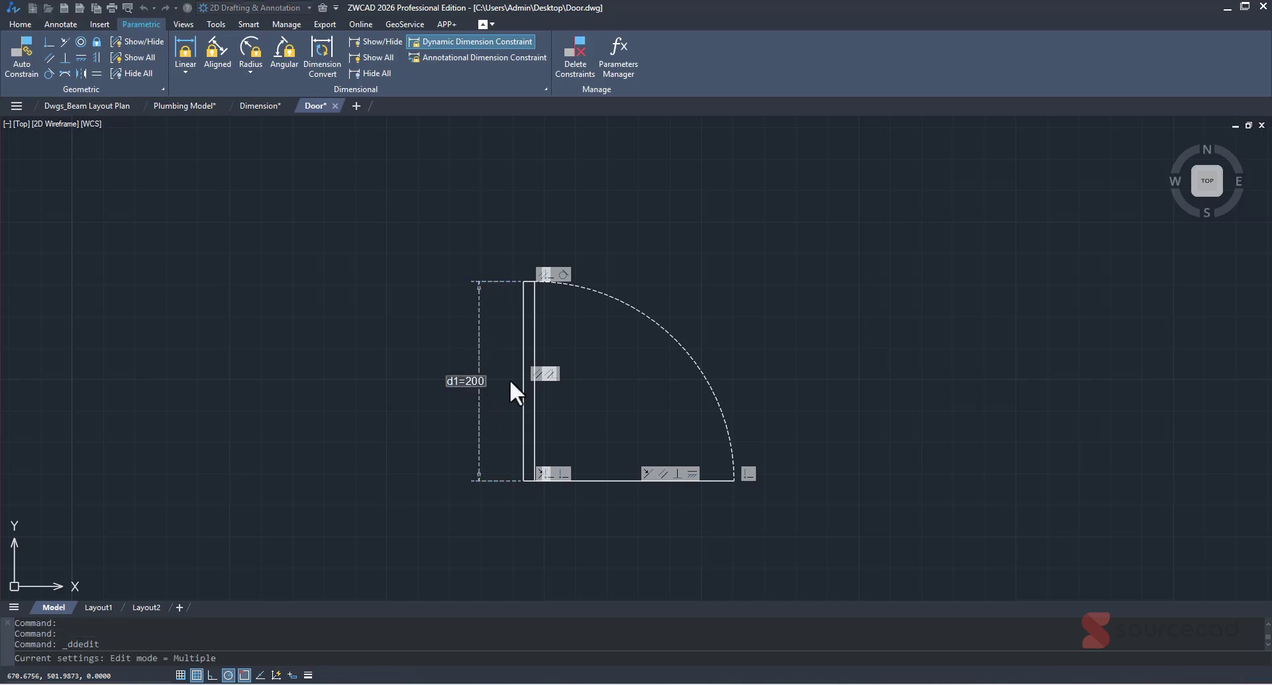
{"action": "key", "text": "Return"}
{"action": "key", "text": "Escape"}
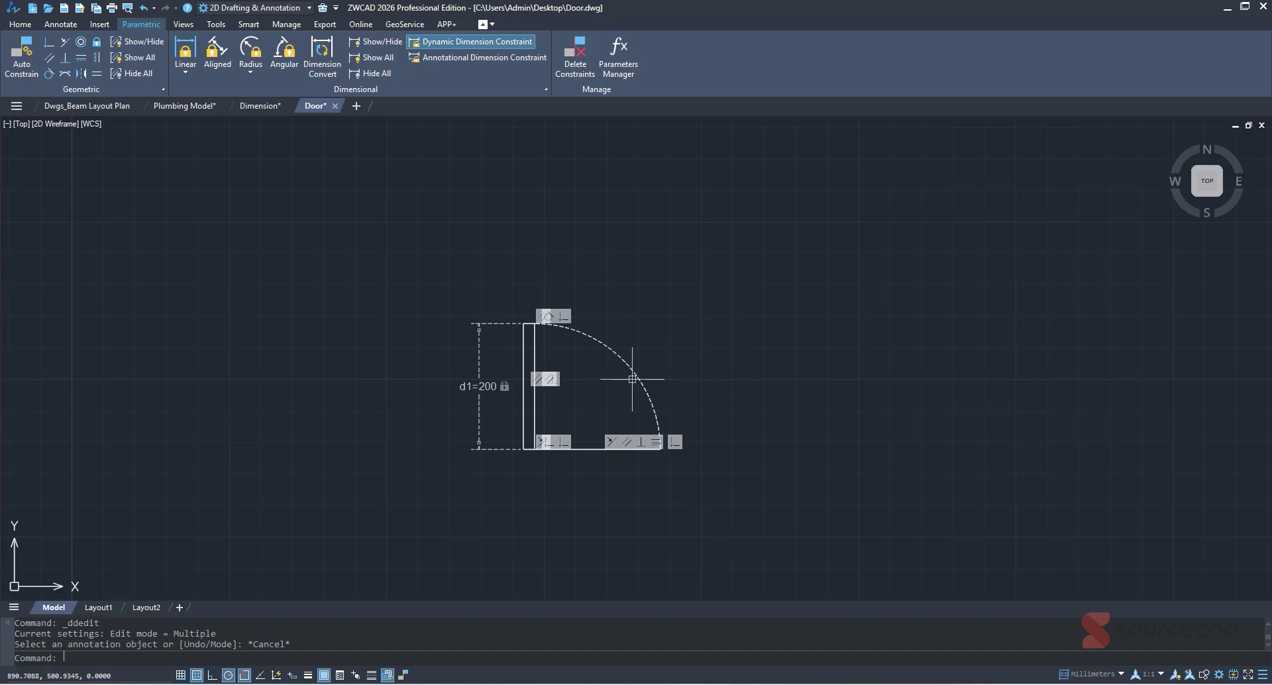
{"action": "scroll", "coordinate": [685, 400], "scroll_direction": "up", "scroll_amount": 4}
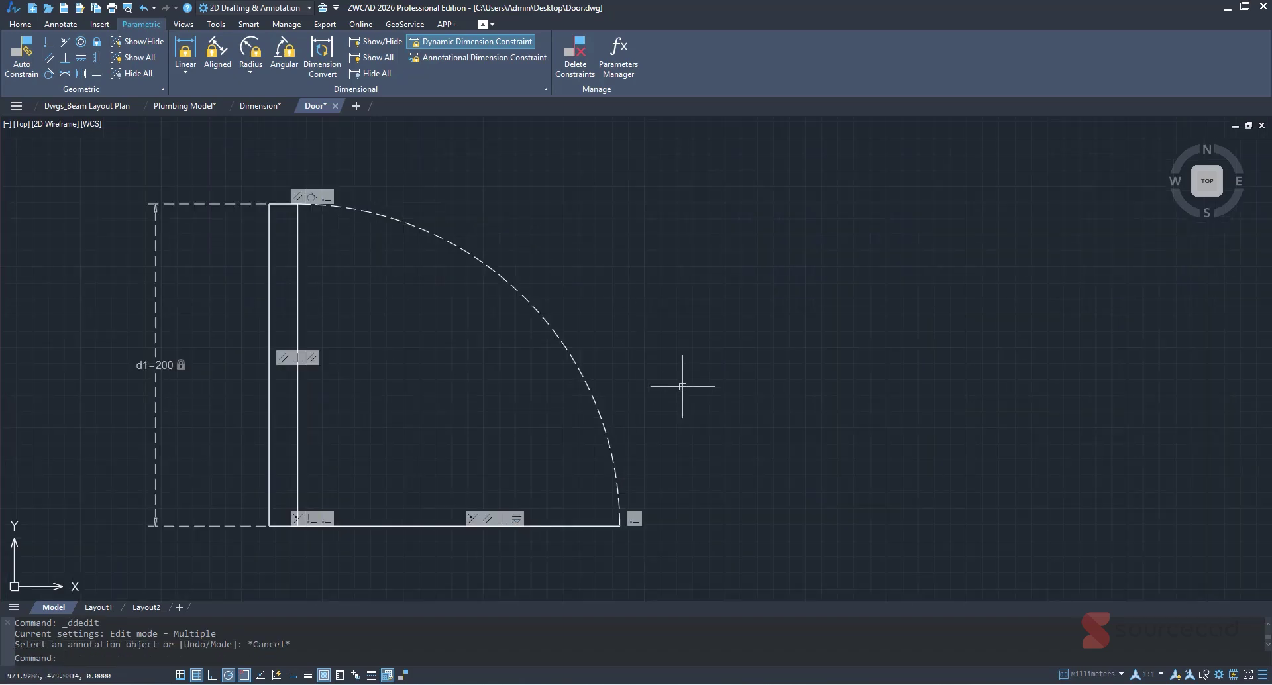
{"action": "middle_click_drag", "start_coordinate": [714, 445], "coordinate": [875, 446]}
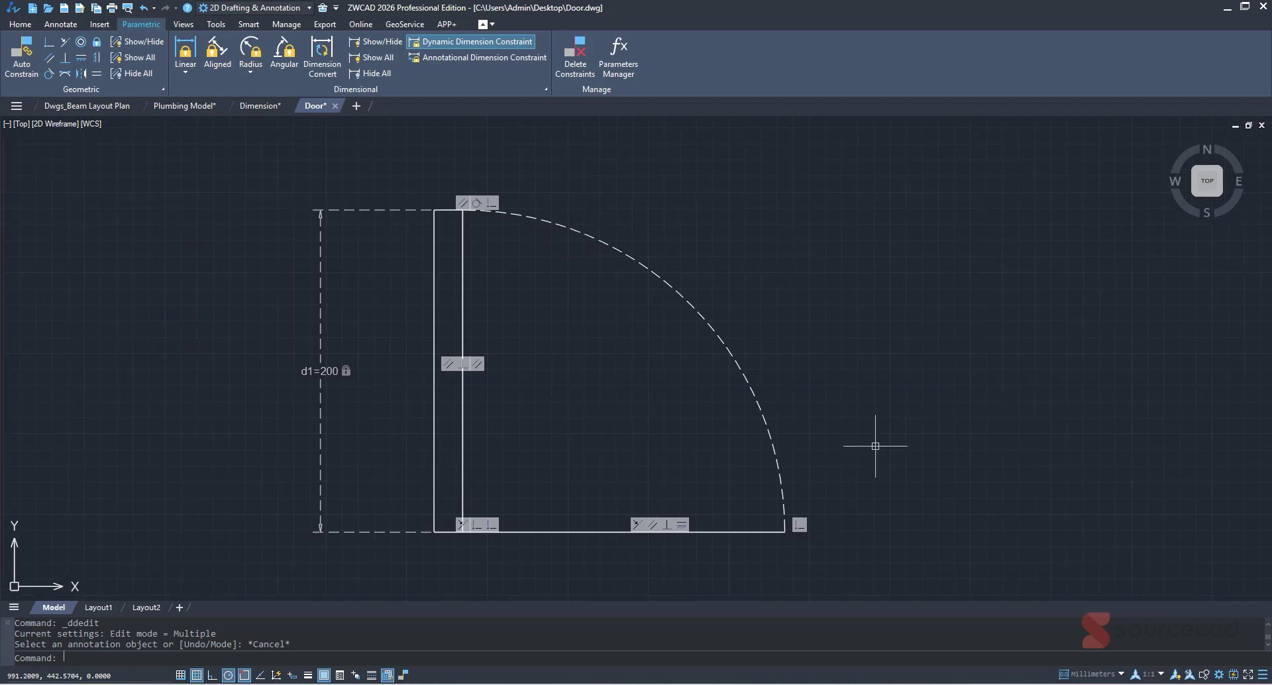
Step: Switch to the Dimension drawing and display the toolbox
{"action": "left_click", "coordinate": [255, 106]}
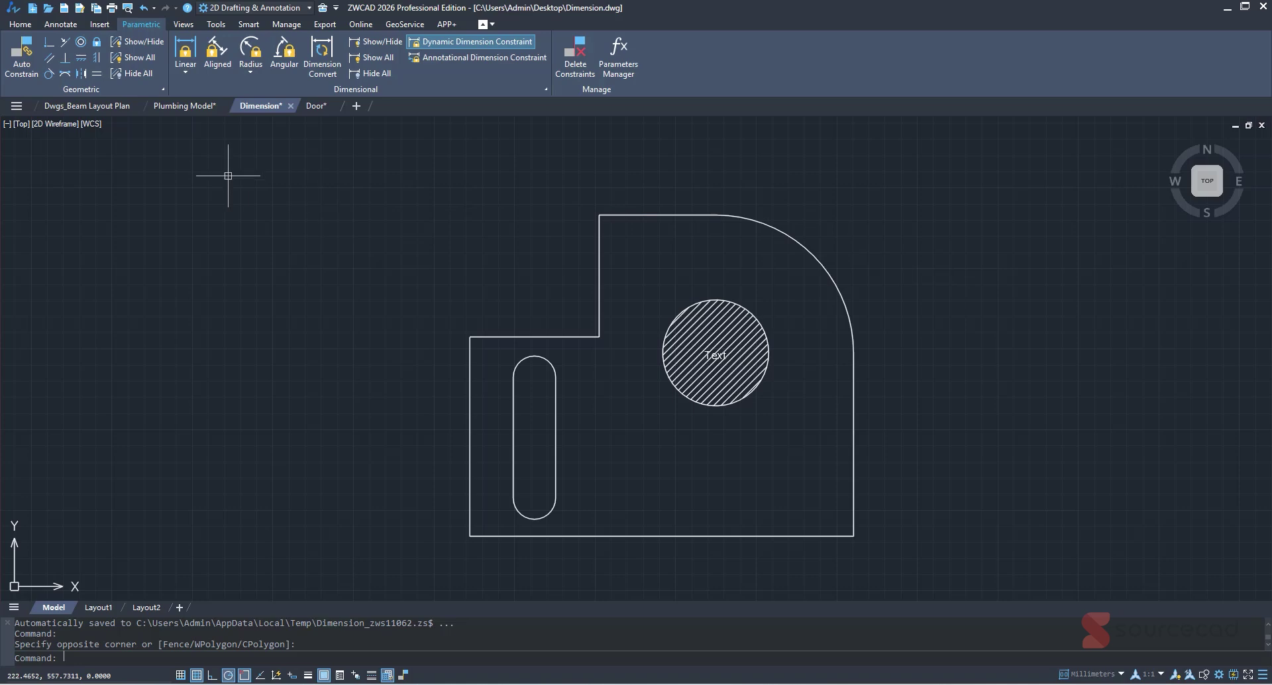
{"action": "left_click", "coordinate": [26, 28]}
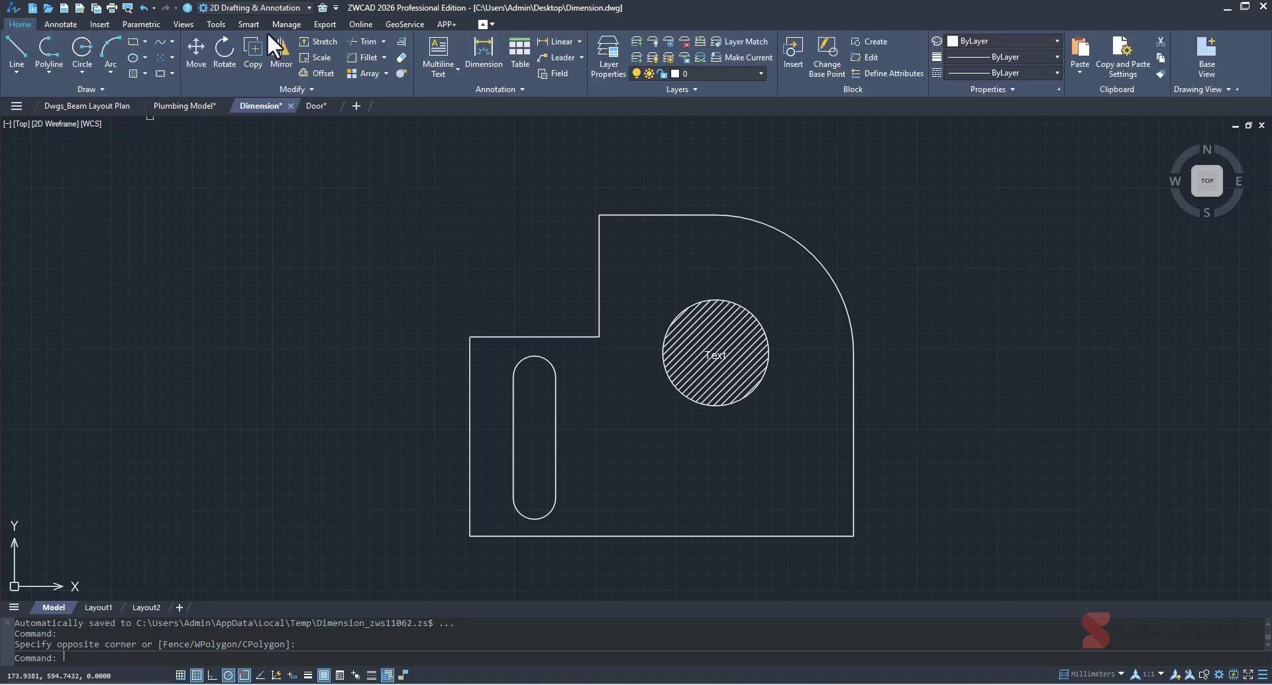
{"action": "left_click", "coordinate": [322, 8]}
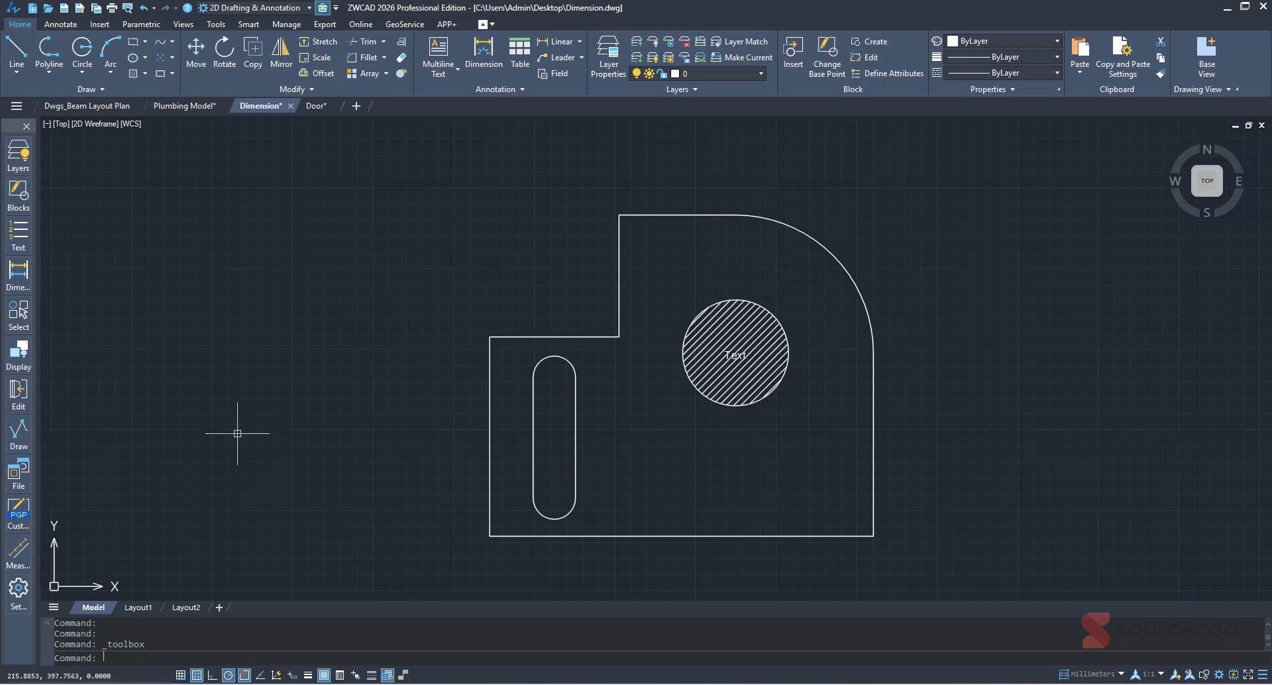
Step: Switch to the Plumbing Model drawing, open the Layer Switch settings and place the dialog beside the floor plan
{"action": "left_click", "coordinate": [179, 108]}
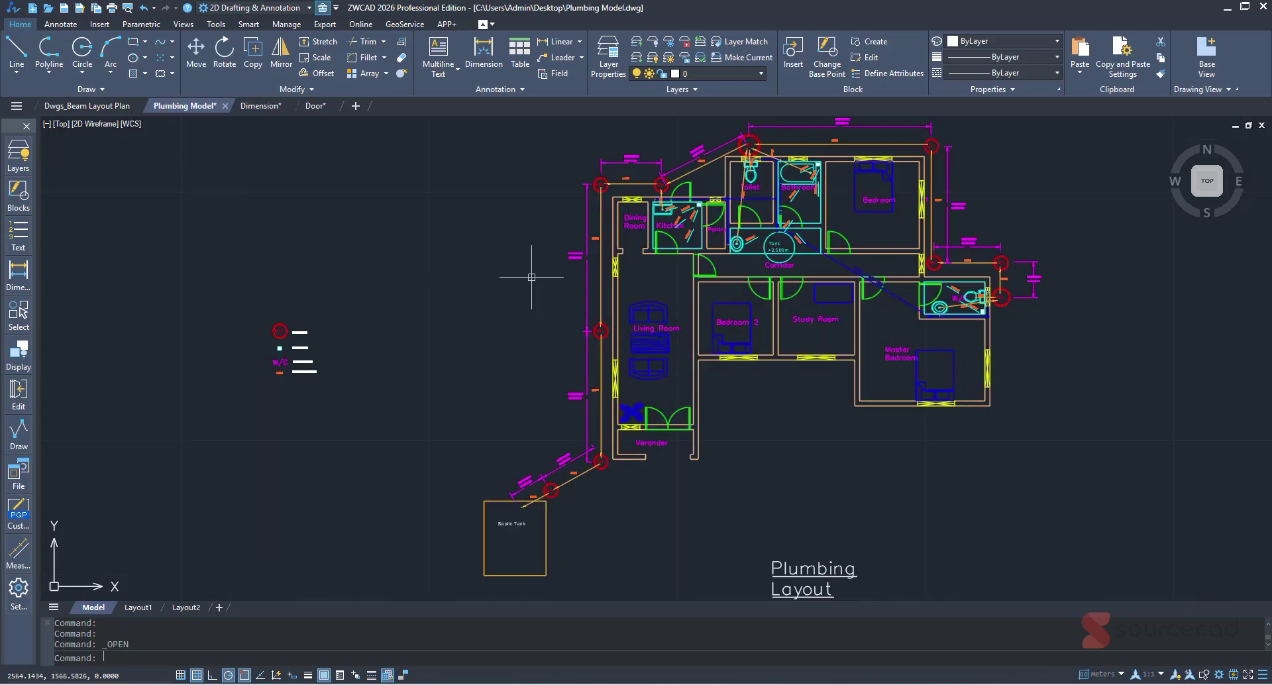
{"action": "mouse_move", "coordinate": [13, 152]}
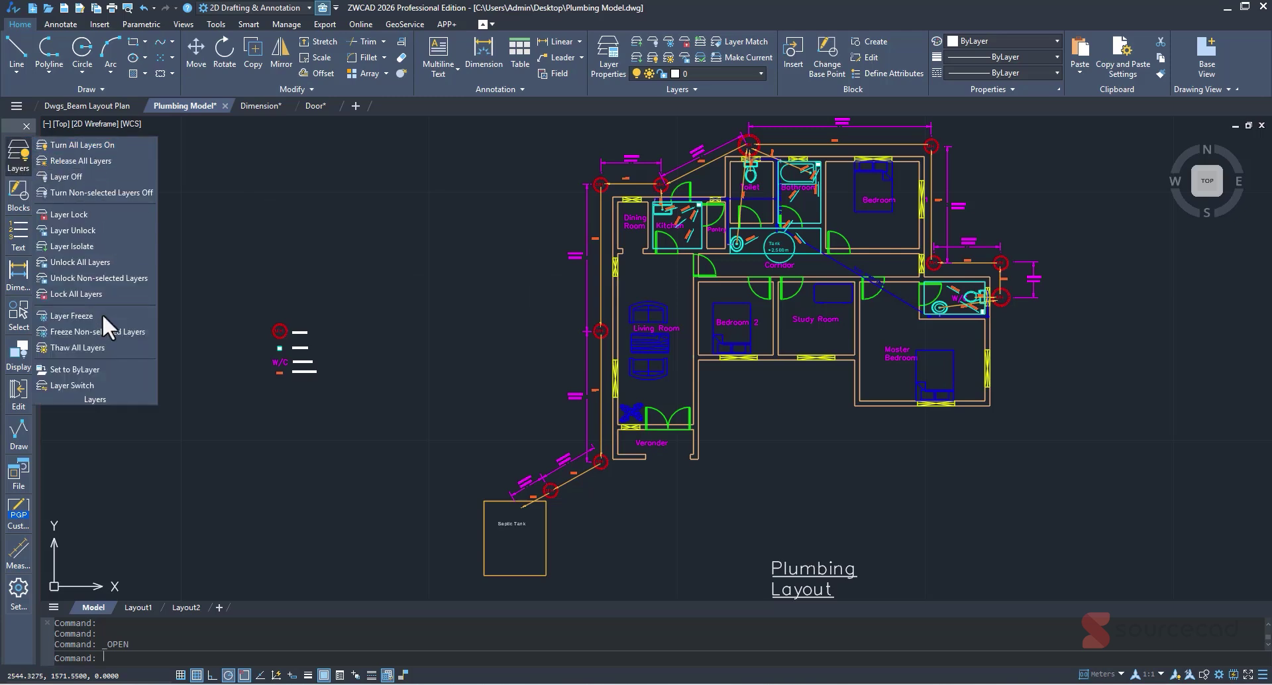
{"action": "left_click", "coordinate": [66, 386]}
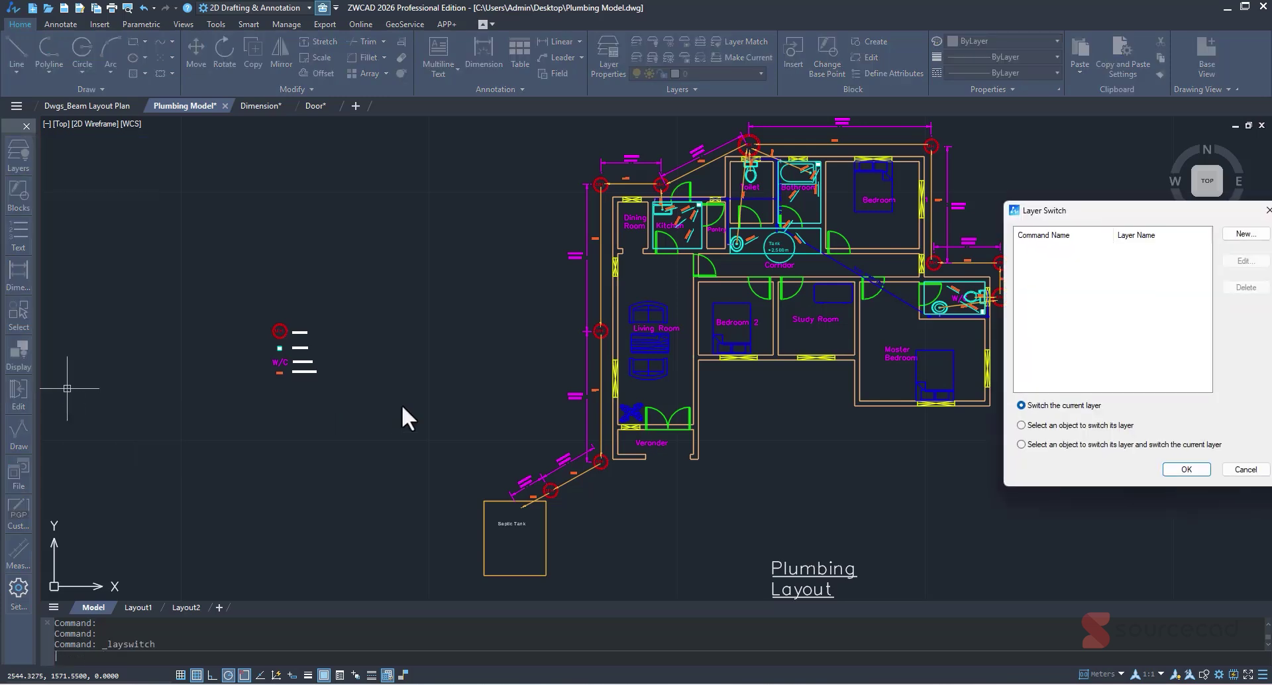
{"action": "left_click_drag", "start_coordinate": [1155, 211], "coordinate": [396, 206]}
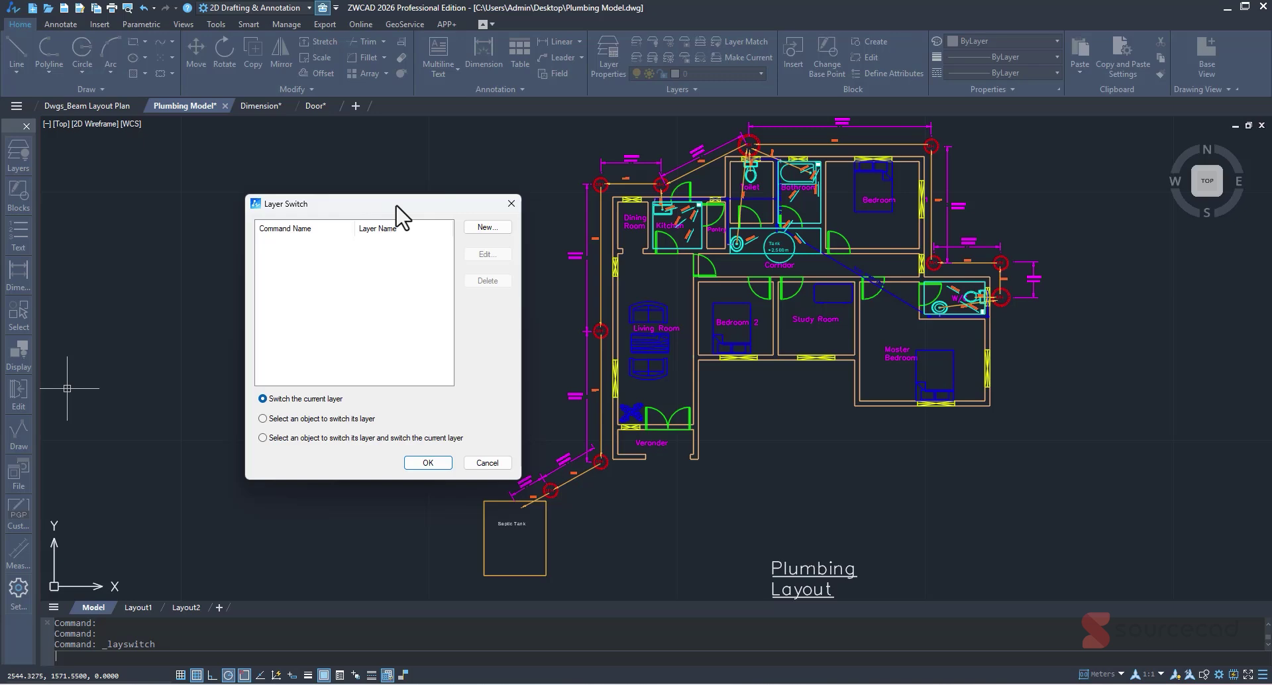
Step: Start a new layer switch entry with command name 1s and layer Plumbing - Sewer
{"action": "left_click", "coordinate": [487, 228]}
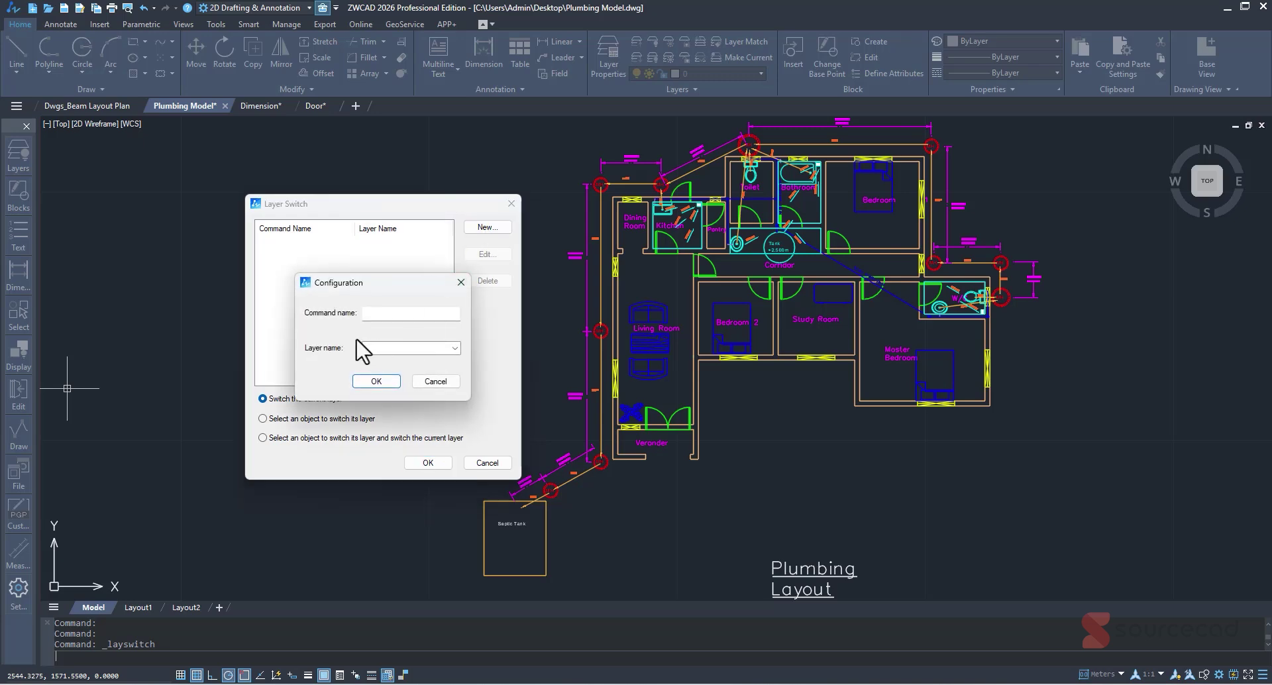
{"action": "left_click", "coordinate": [385, 317]}
{"action": "type", "text": "1d"}
{"action": "left_click", "coordinate": [455, 348]}
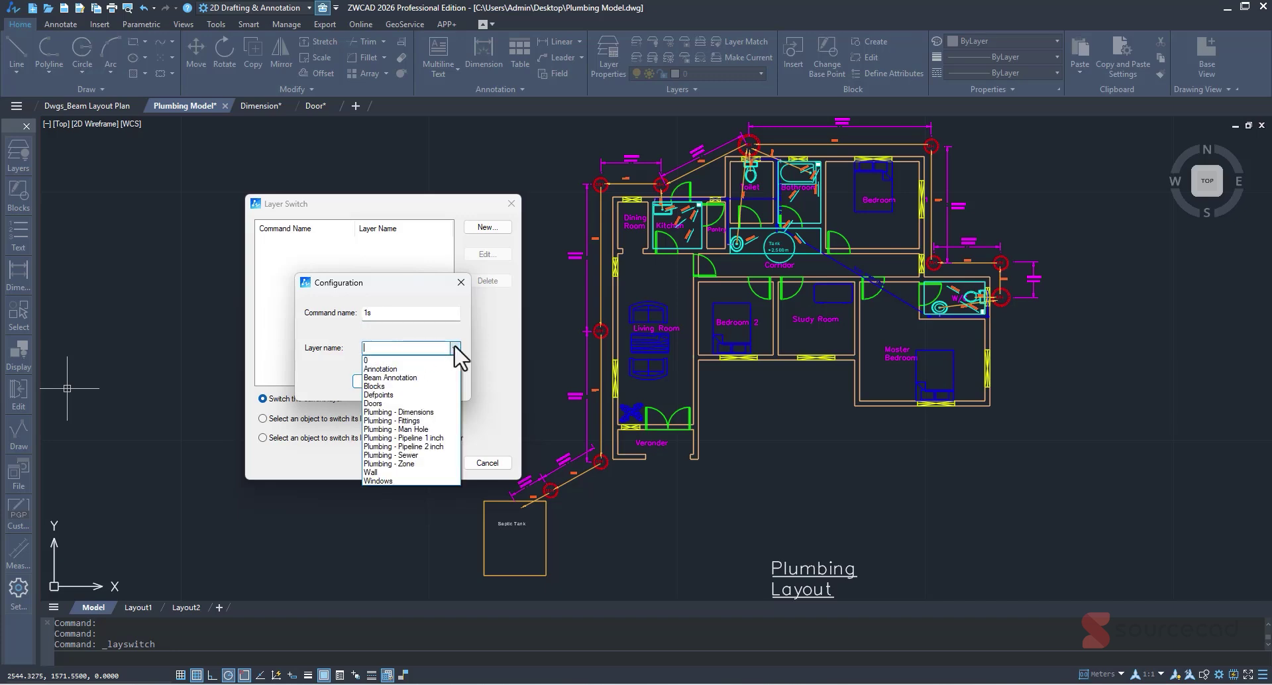
{"action": "left_click", "coordinate": [424, 457]}
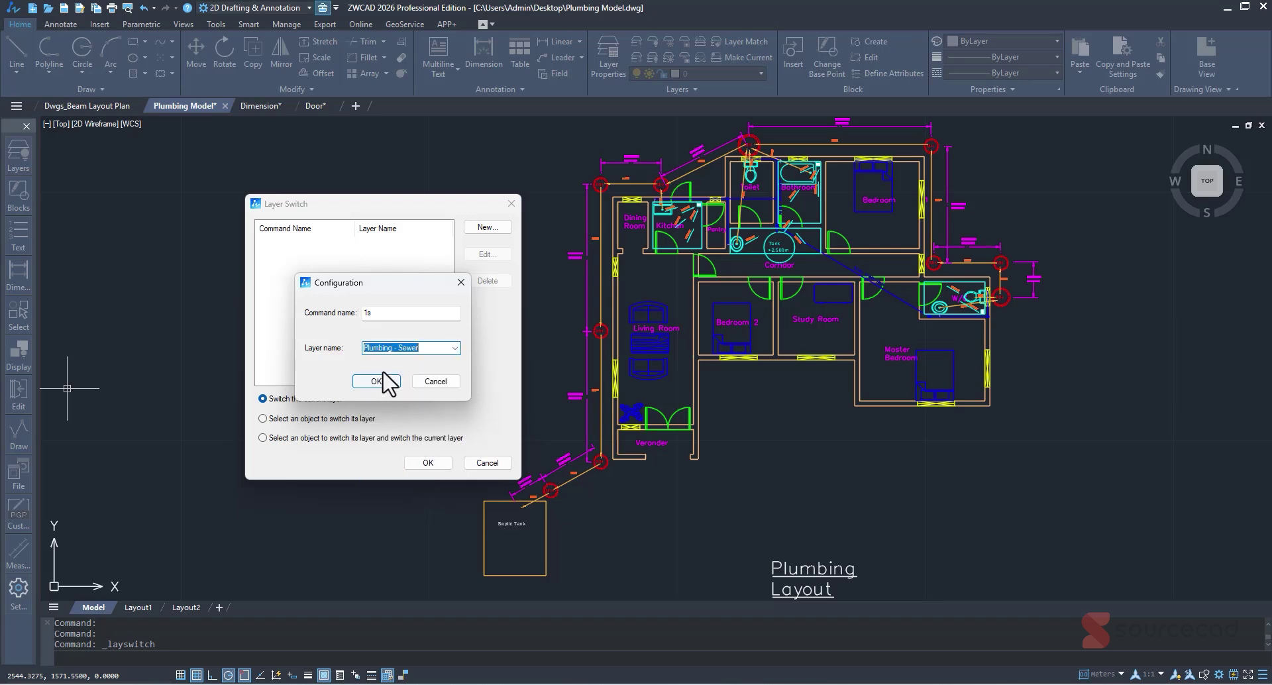
Step: Change the new entry's command name to 1d and its layer to Doors, and add it to the list
{"action": "left_click", "coordinate": [372, 313]}
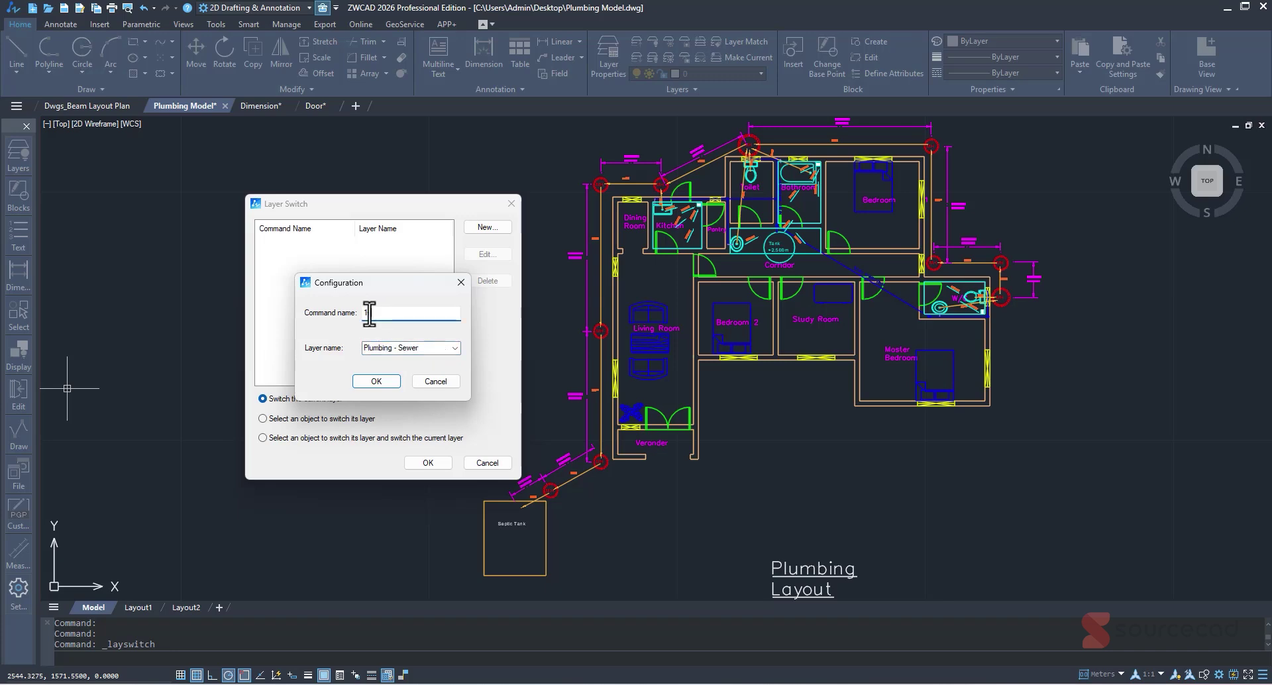
{"action": "type", "text": "d"}
{"action": "left_click", "coordinate": [454, 348]}
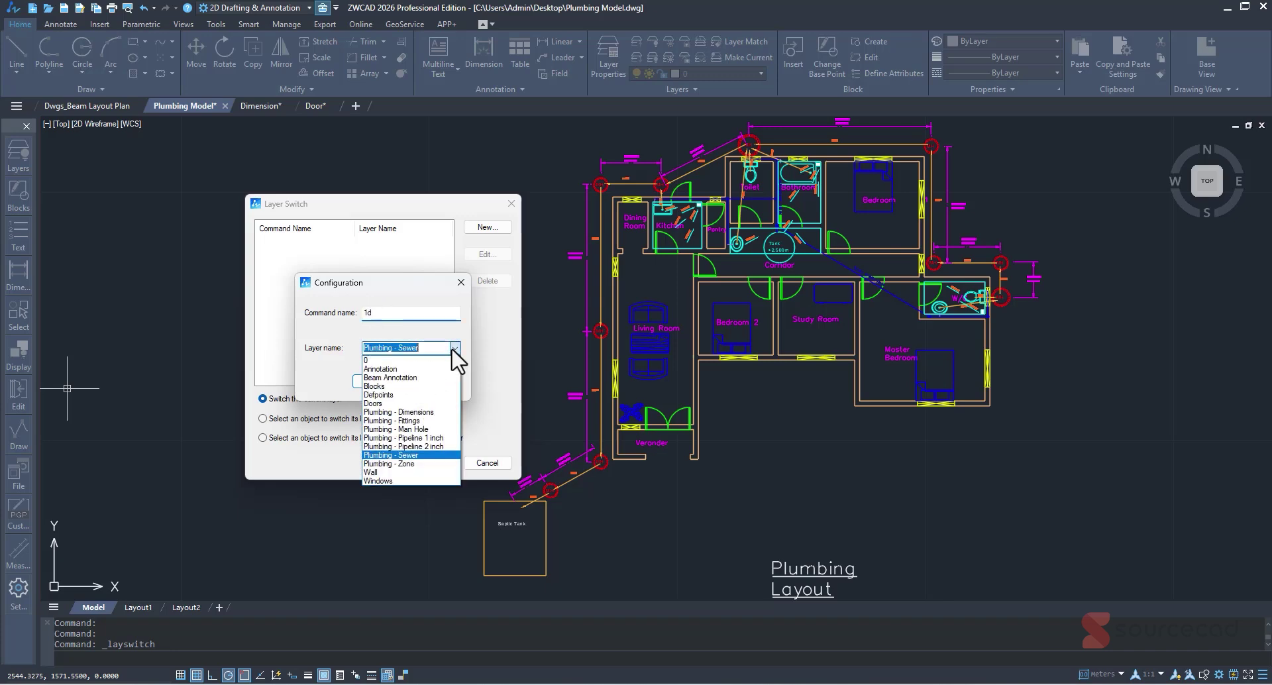
{"action": "left_click", "coordinate": [408, 403]}
{"action": "left_click", "coordinate": [391, 314]}
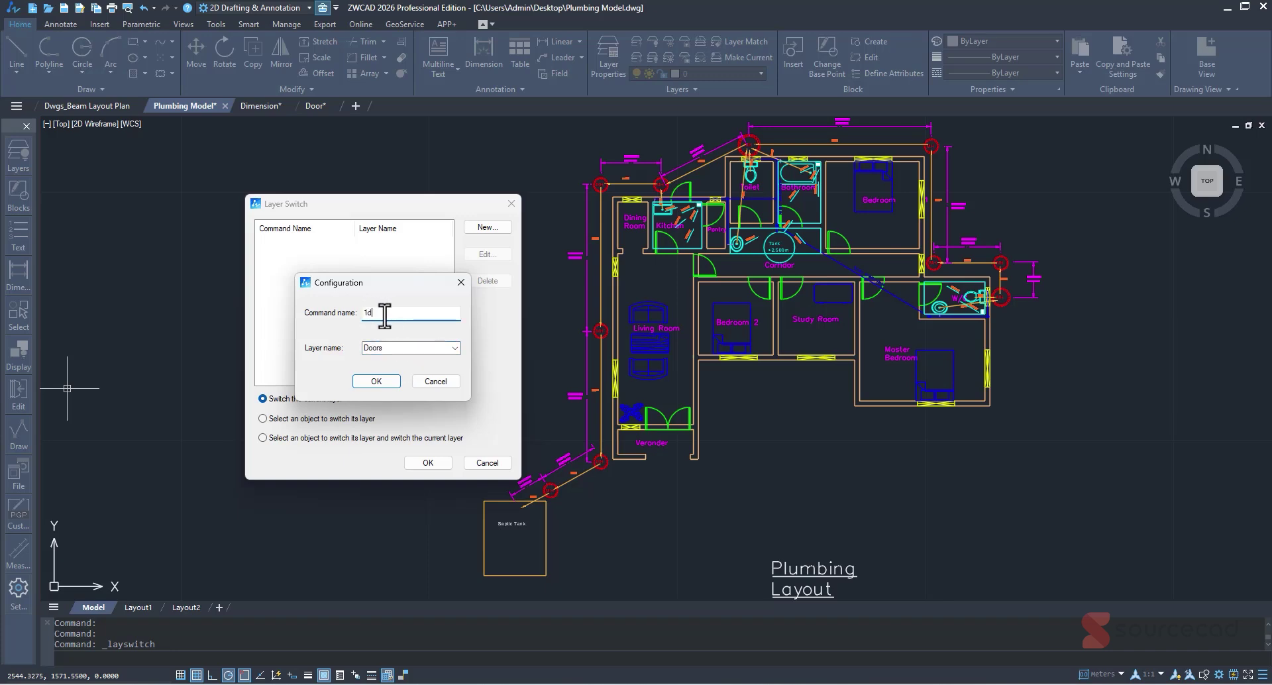
{"action": "left_click", "coordinate": [377, 381]}
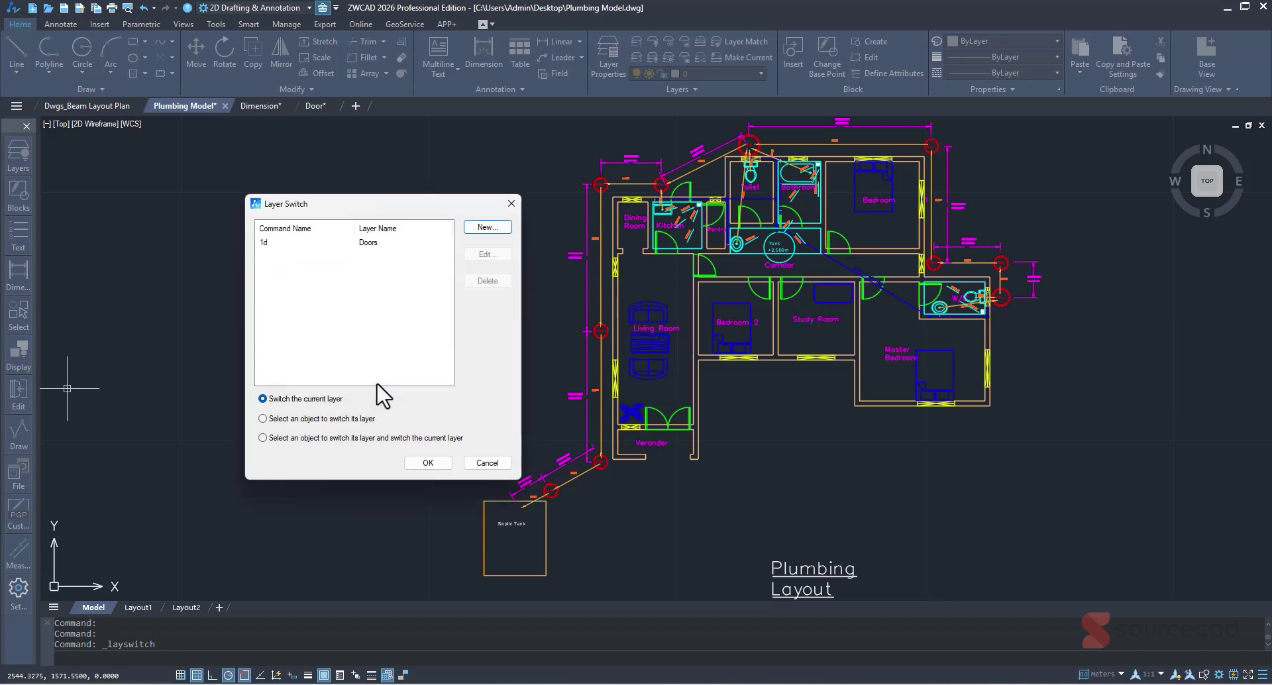
Step: Accept the Layer Switch settings and run the 1d command to make Doors the current layer
{"action": "left_click", "coordinate": [427, 463]}
{"action": "type", "text": "1d"}
{"action": "key", "text": "Return"}
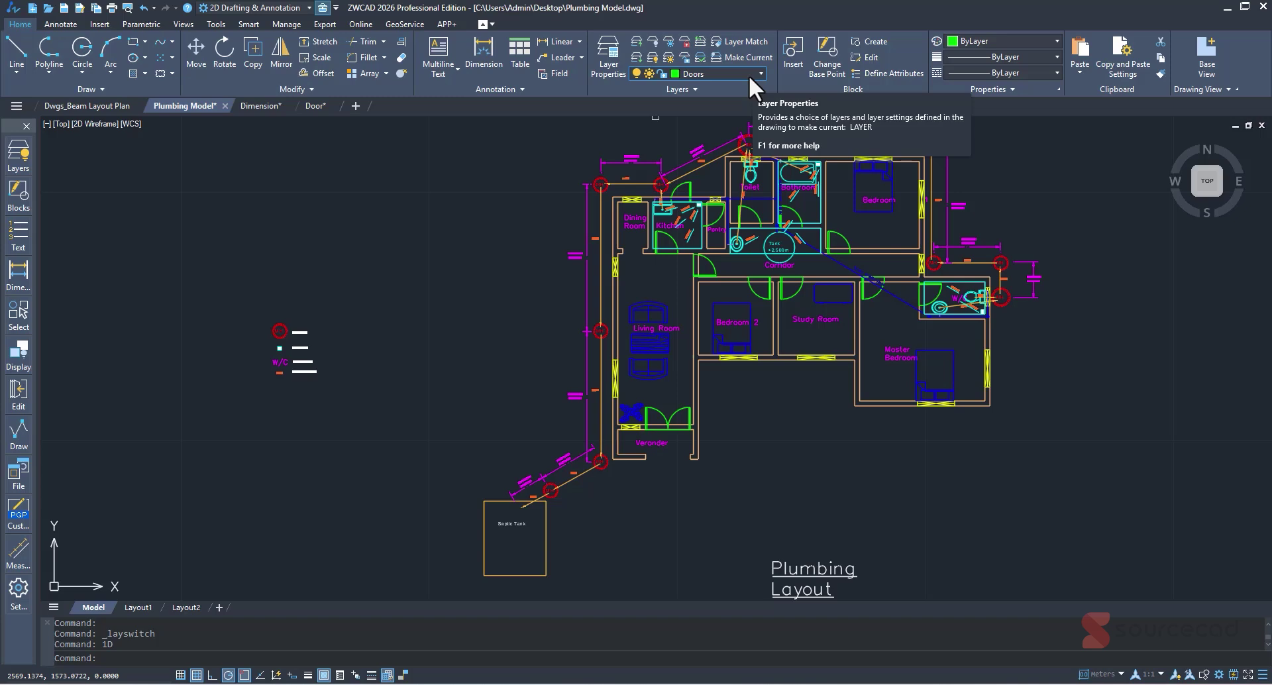
Step: Delete the 1d command for the Doors layer from the Layer Switch list and accept the settings
{"action": "left_click", "coordinate": [25, 153]}
{"action": "left_click", "coordinate": [69, 387]}
{"action": "left_click", "coordinate": [400, 243]}
{"action": "left_click", "coordinate": [508, 281]}
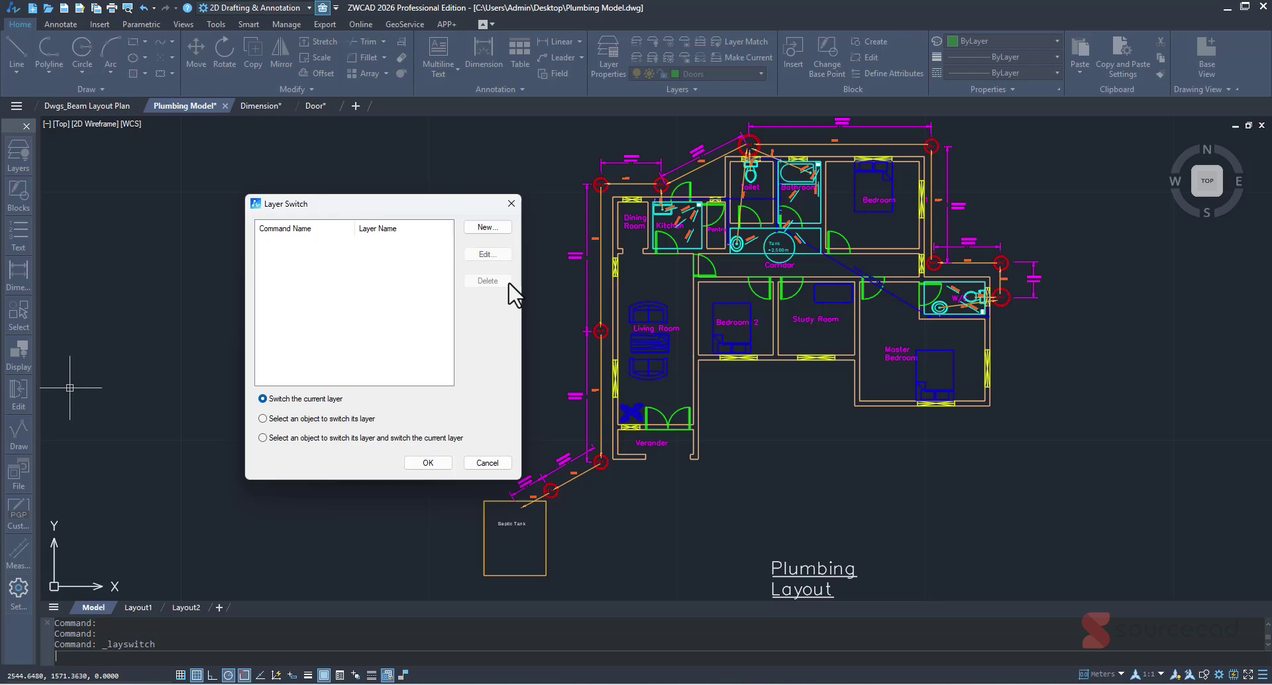
{"action": "left_click", "coordinate": [433, 461]}
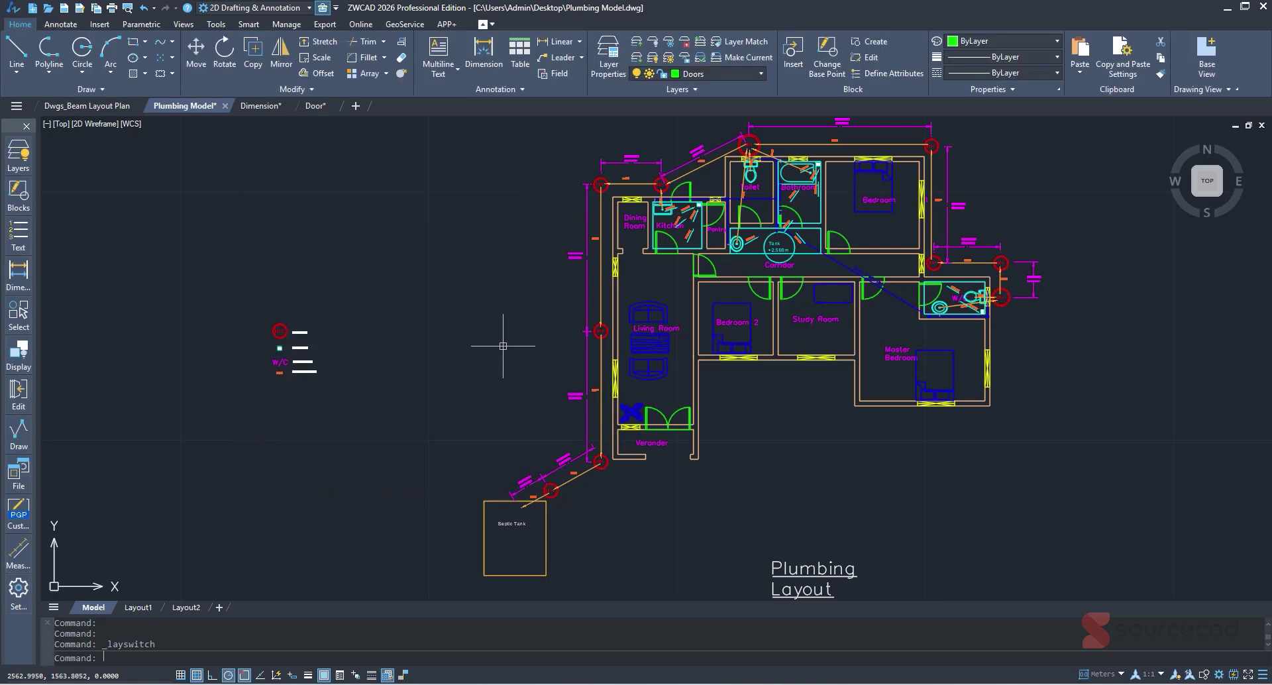
Step: Switch to the Dimension drawing and apply a Text Mask to the word inside the hatched circle
{"action": "left_click", "coordinate": [261, 104]}
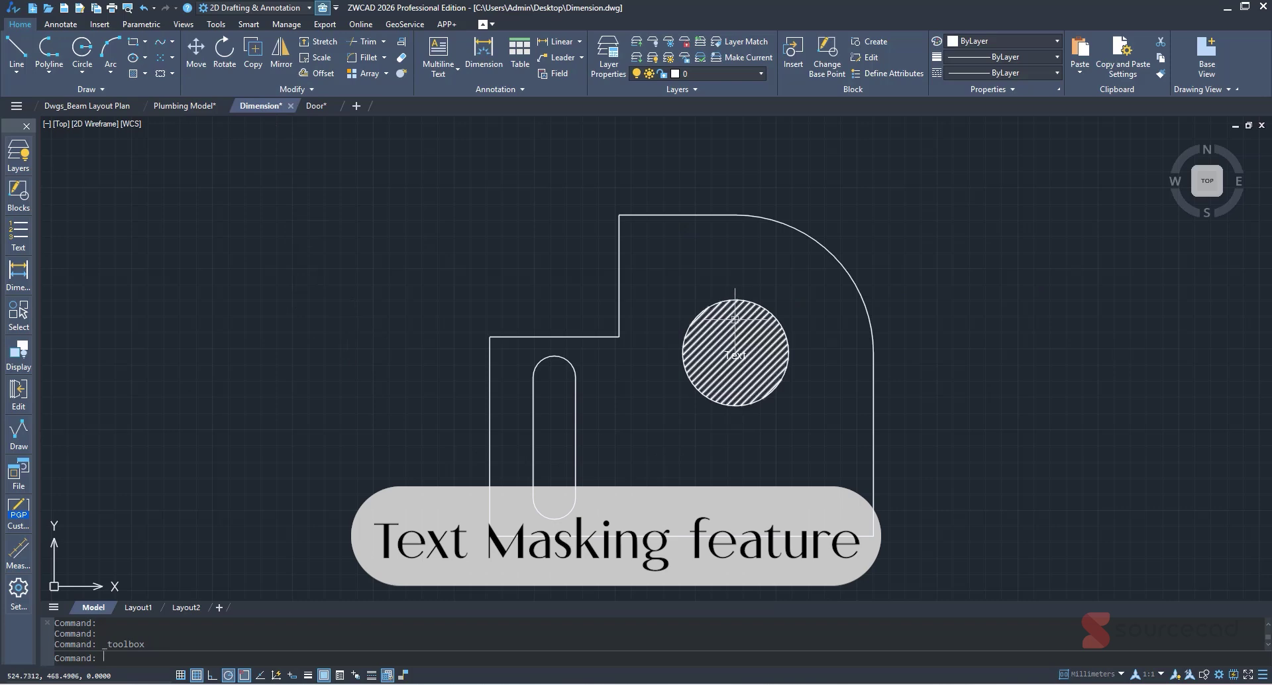
{"action": "scroll", "coordinate": [737, 358], "scroll_direction": "up", "scroll_amount": 5}
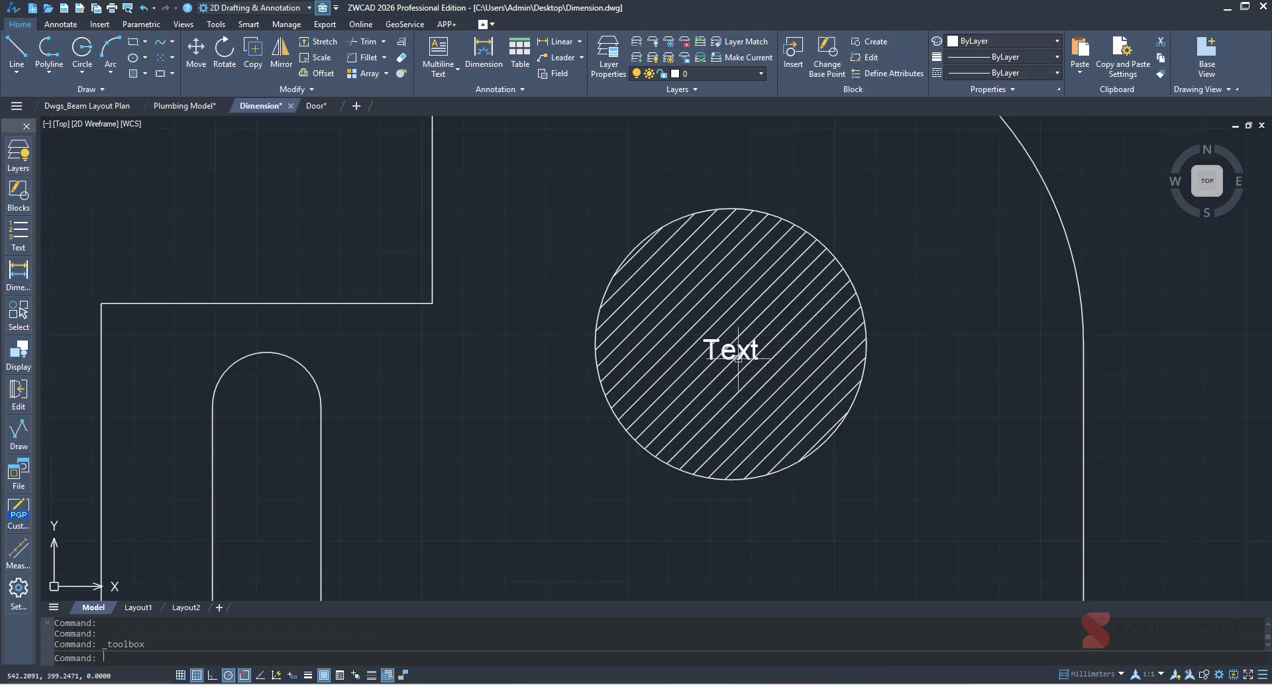
{"action": "left_click", "coordinate": [18, 246]}
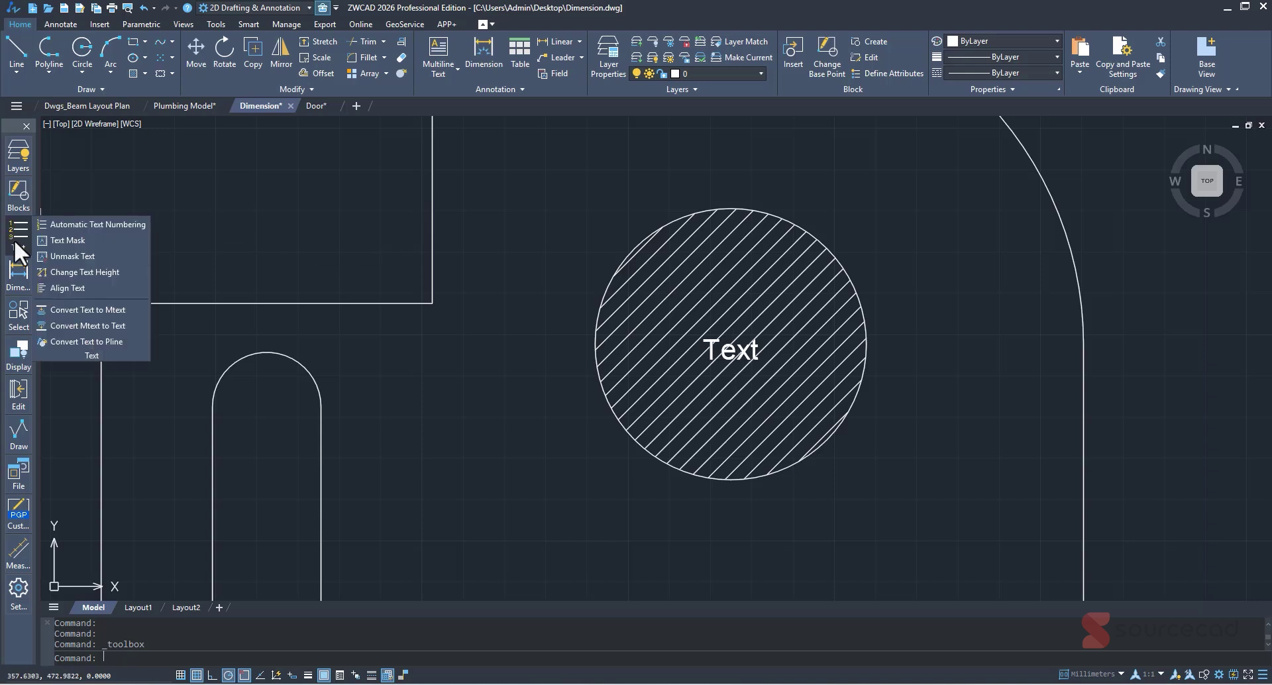
{"action": "left_click", "coordinate": [56, 241]}
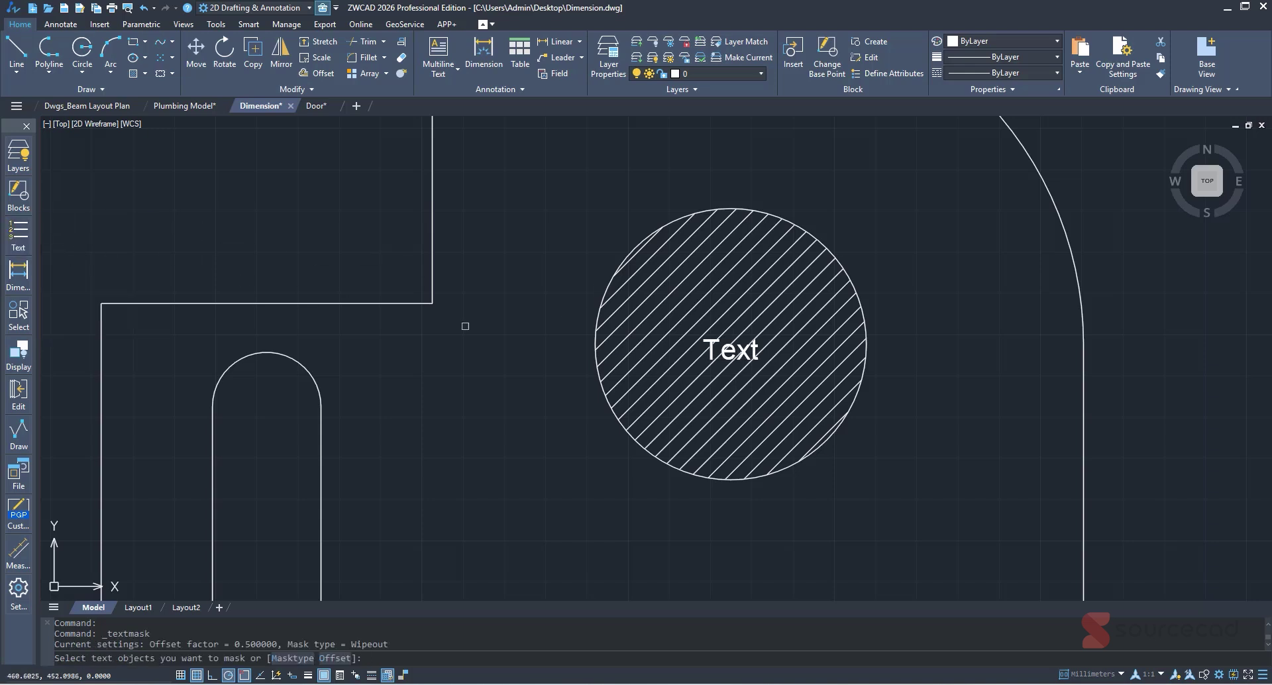
{"action": "left_click", "coordinate": [730, 349]}
{"action": "key", "text": "Return"}
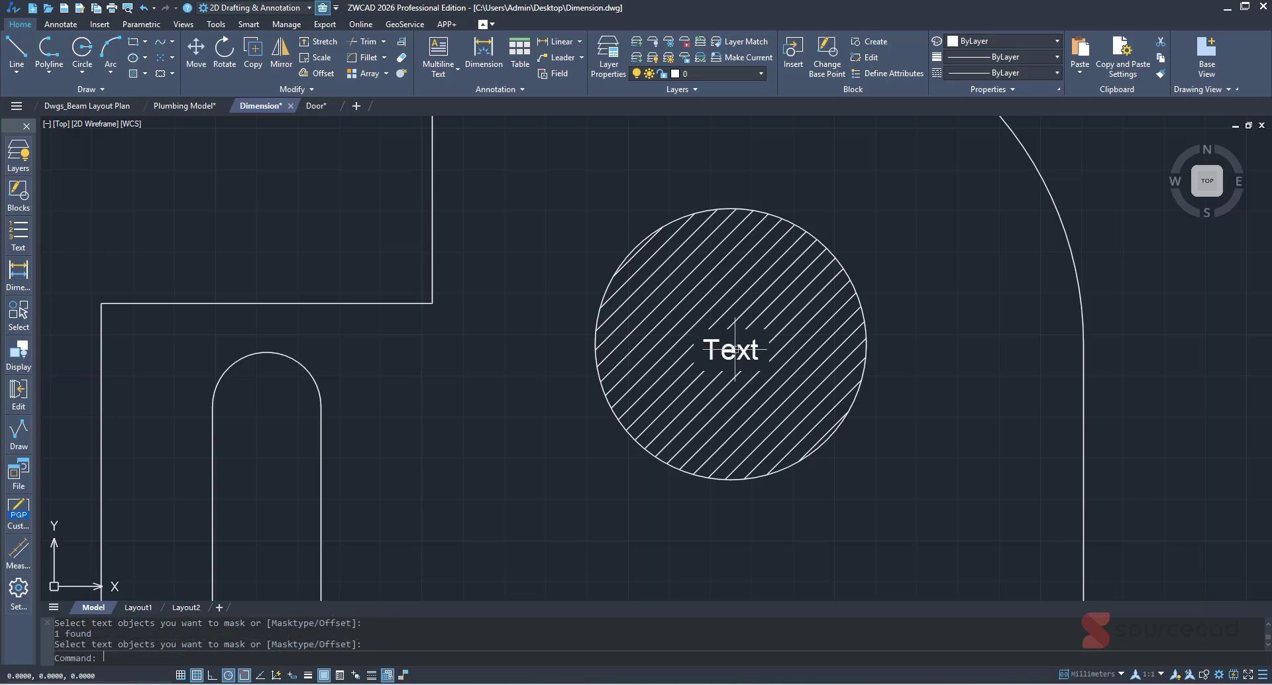
{"action": "scroll", "coordinate": [949, 369], "scroll_direction": "down", "scroll_amount": 2}
{"action": "scroll", "coordinate": [949, 369], "scroll_direction": "down", "scroll_amount": 2}
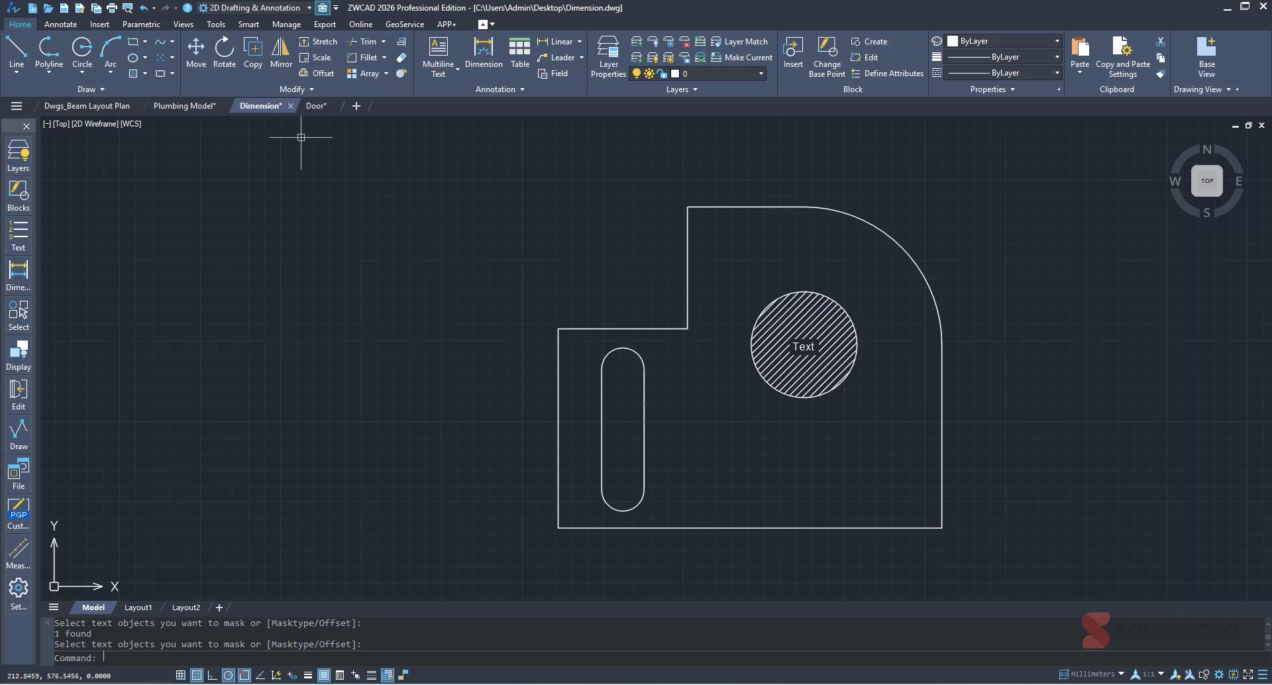
Step: In the Plumbing Model drawing, rename the upper living room sofa block to "Sofa - Roundback 5 ft." for all blocks with the same name
{"action": "left_click", "coordinate": [194, 108]}
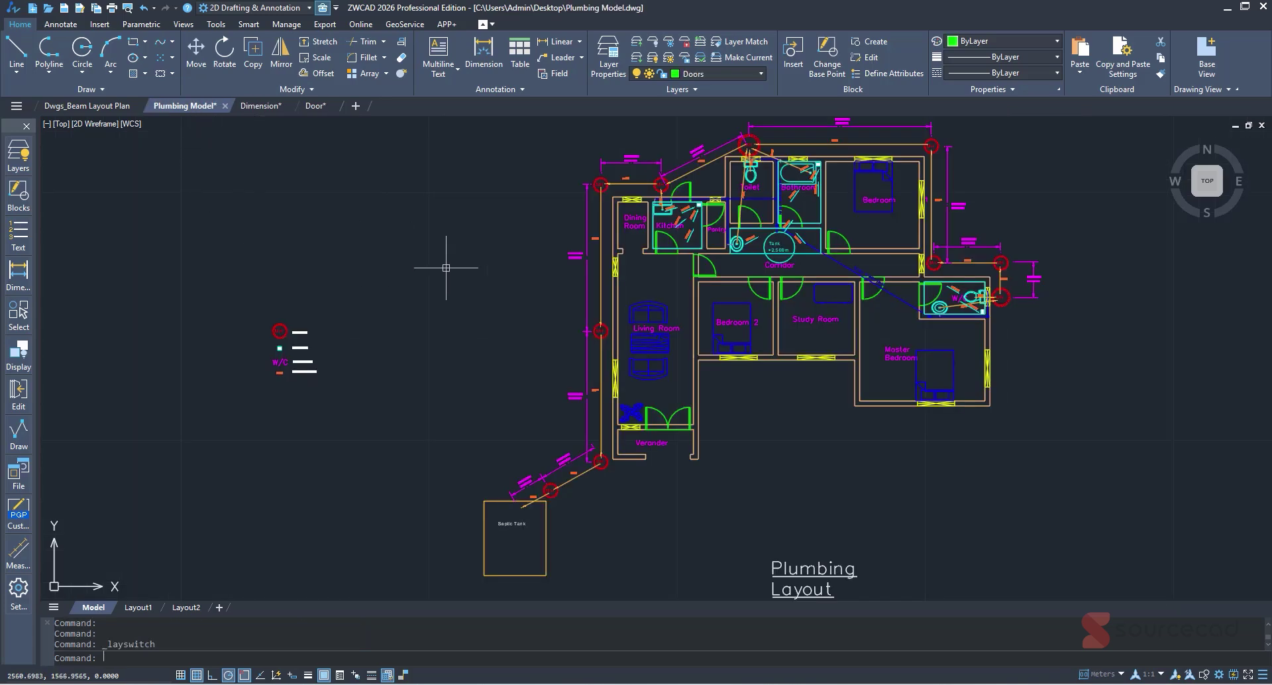
{"action": "scroll", "coordinate": [801, 300], "scroll_direction": "up", "scroll_amount": 4}
{"action": "mouse_move", "coordinate": [801, 300]}
{"action": "middle_mouse_down"}
{"action": "mouse_move", "coordinate": [781, 361]}
{"action": "mouse_move", "coordinate": [758, 377]}
{"action": "middle_mouse_up"}
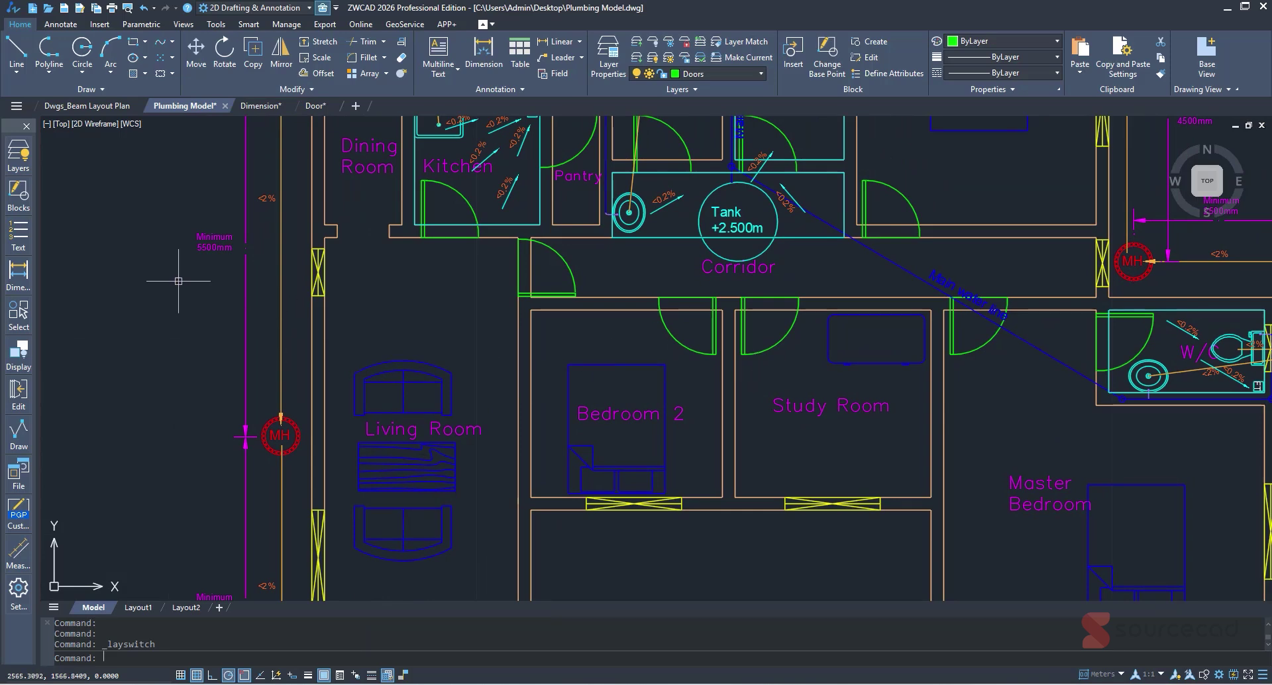
{"action": "left_click", "coordinate": [20, 199]}
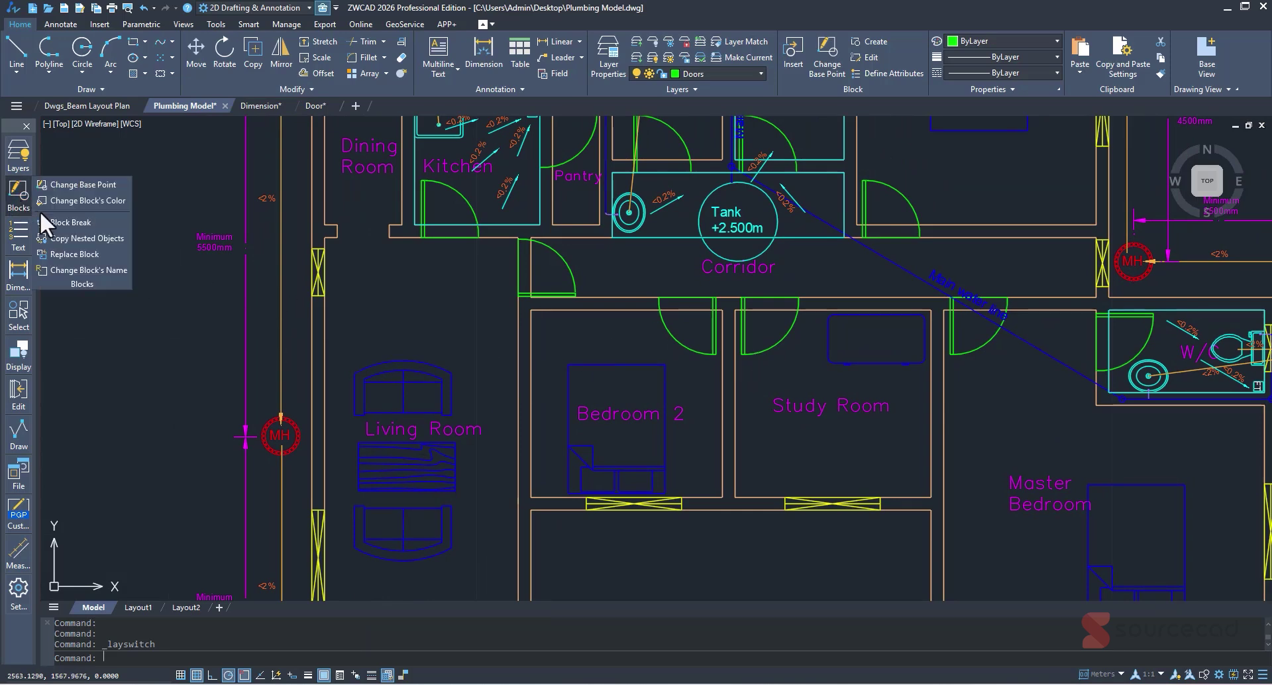
{"action": "left_click", "coordinate": [99, 271]}
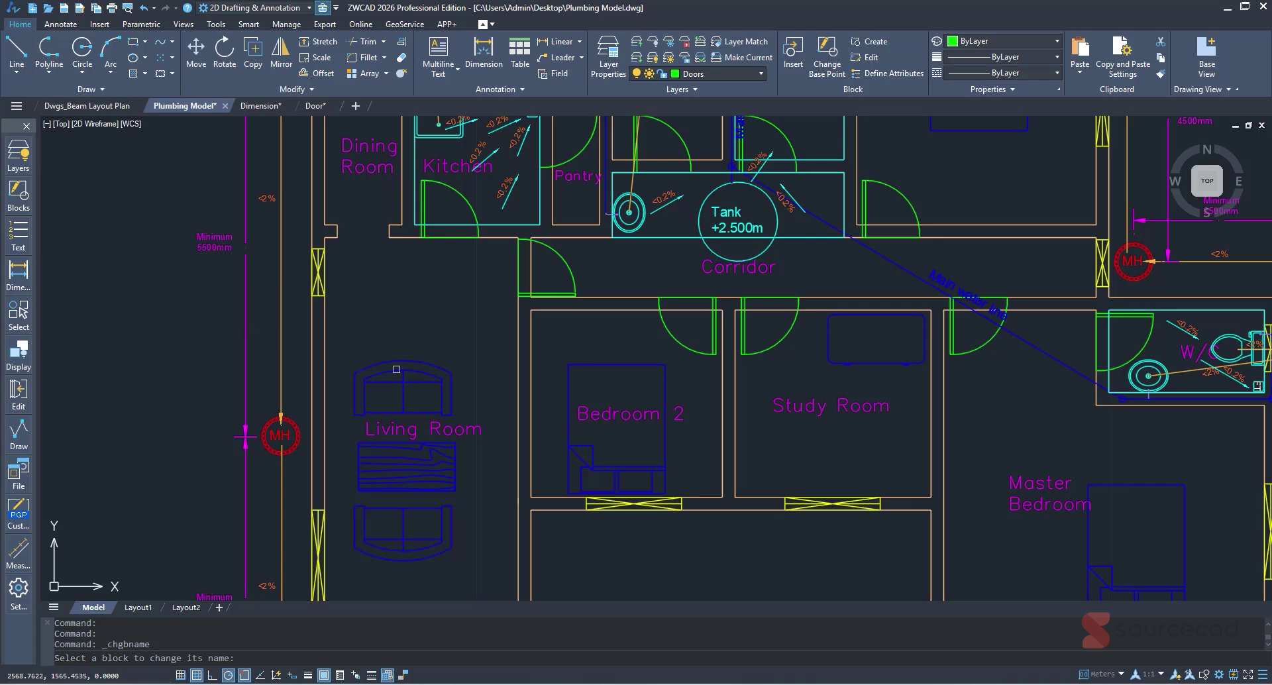
{"action": "left_click", "coordinate": [404, 390]}
{"action": "left_click", "coordinate": [626, 294]}
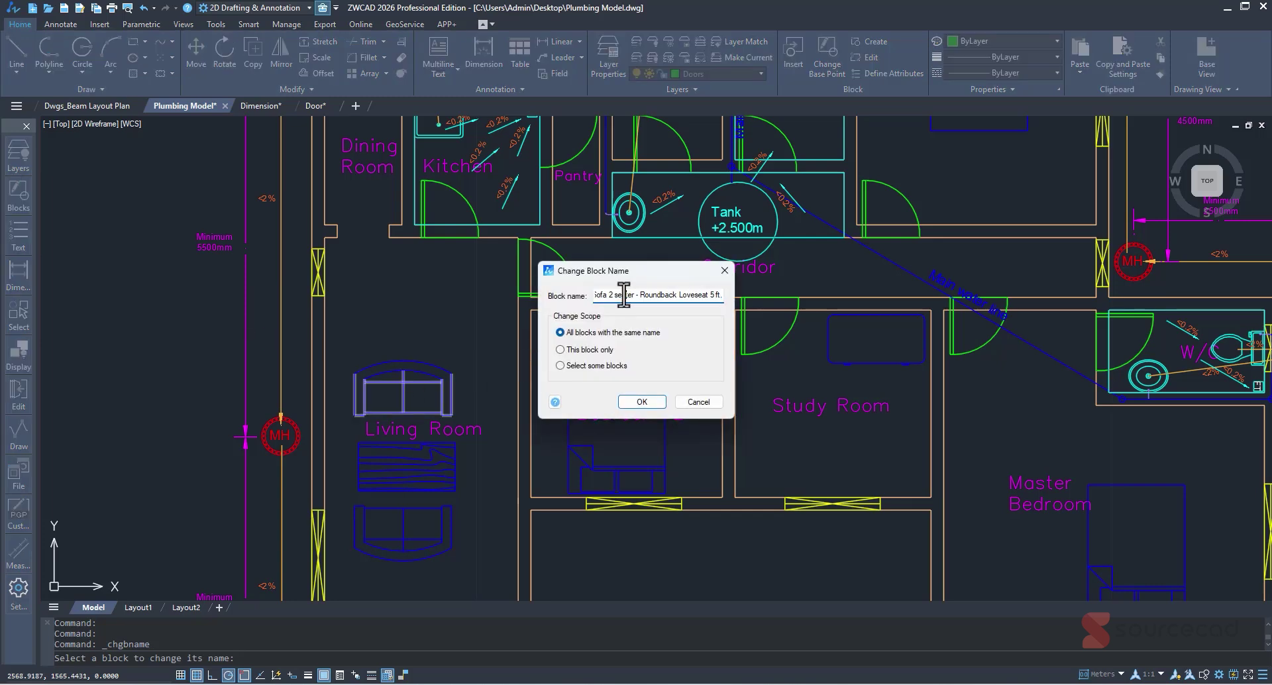
{"action": "left_click_drag", "start_coordinate": [672, 294], "coordinate": [586, 294]}
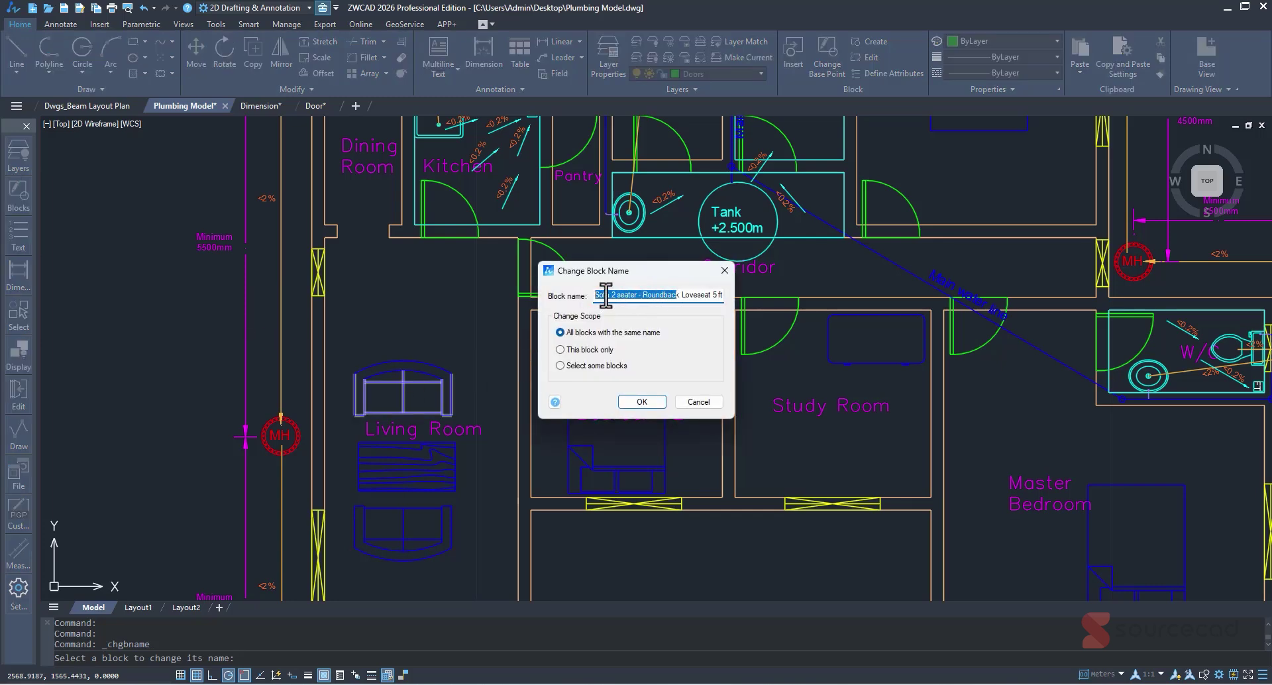
{"action": "left_click", "coordinate": [672, 296]}
{"action": "left_click_drag", "start_coordinate": [679, 295], "coordinate": [724, 296]}
{"action": "left_click", "coordinate": [656, 295]}
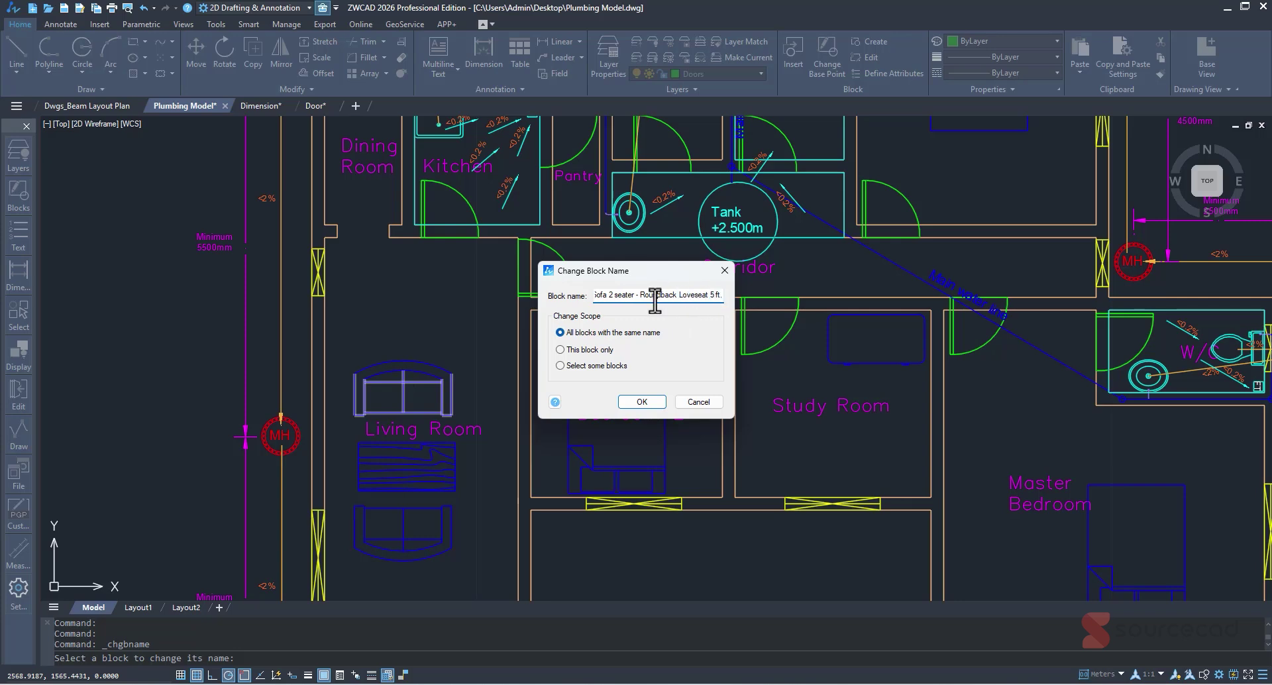
{"action": "left_click_drag", "start_coordinate": [606, 294], "coordinate": [681, 295]}
{"action": "key", "text": "BackSpace"}
{"action": "key", "text": "BackSpace"}
{"action": "left_click", "coordinate": [651, 400]}
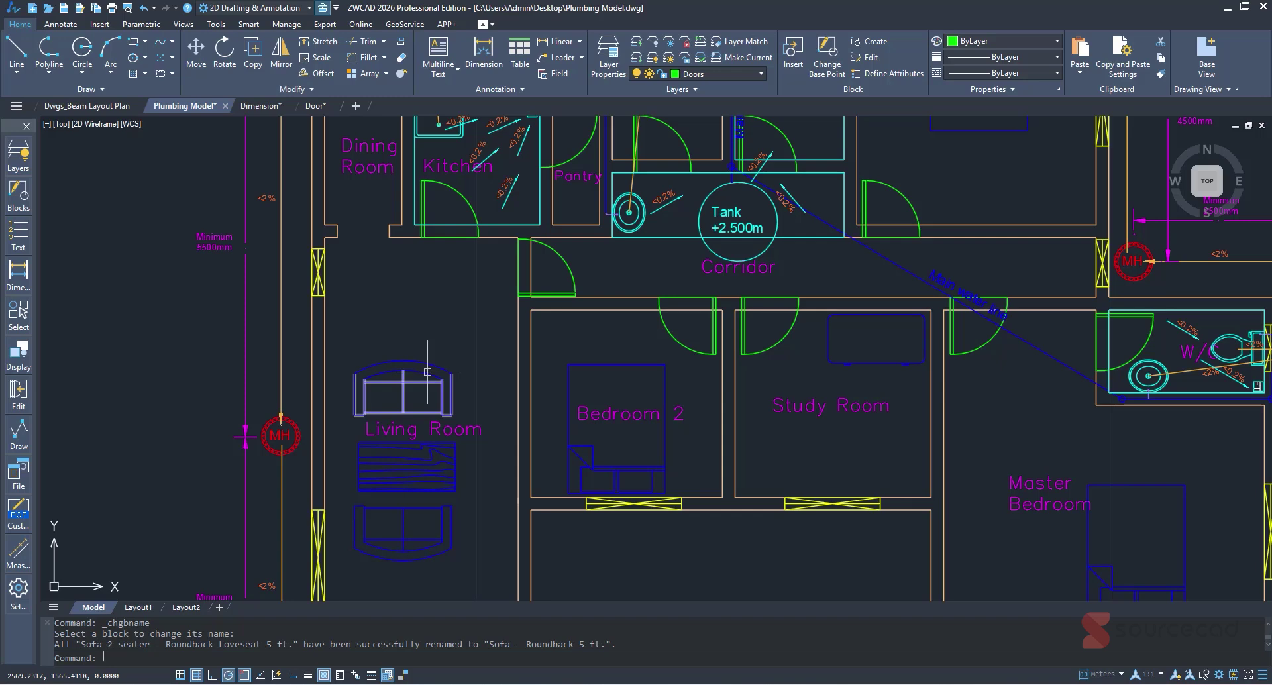
Step: Look up Sofa - Roundback 5 ft. among the insertable blocks, leave without inserting, and return to the Dimension drawing
{"action": "left_click", "coordinate": [791, 62]}
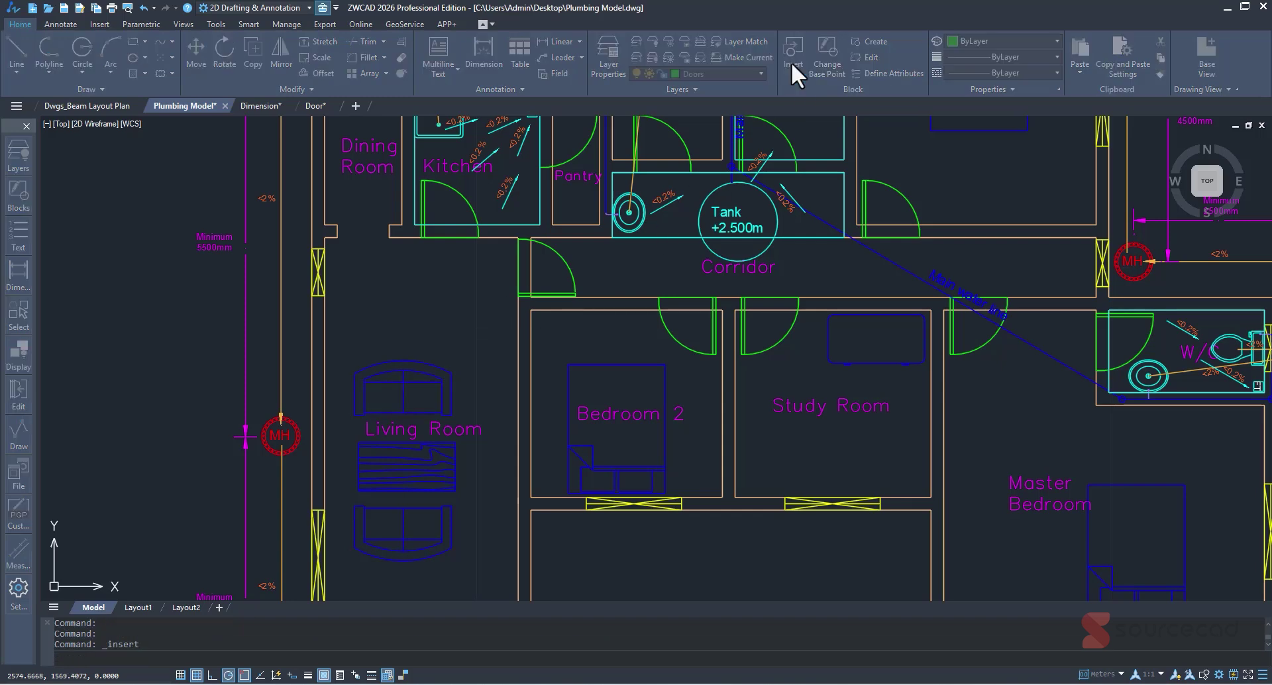
{"action": "left_click", "coordinate": [690, 267]}
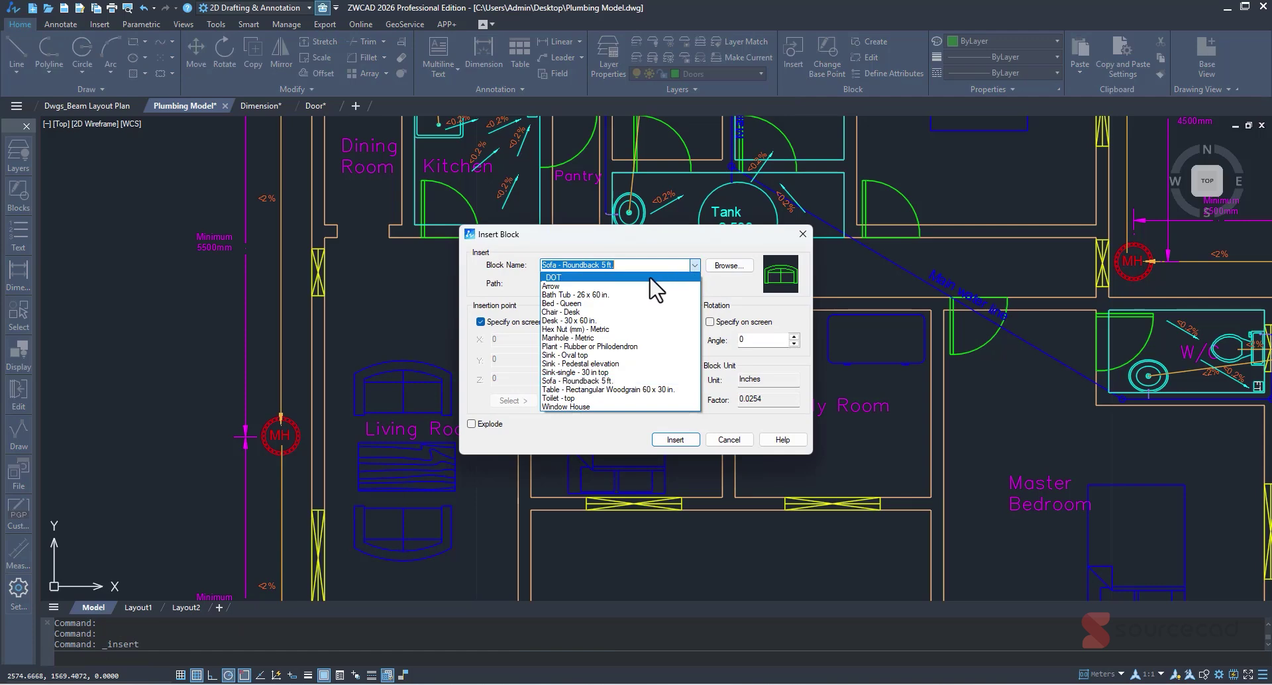
{"action": "left_click", "coordinate": [595, 383]}
{"action": "left_click", "coordinate": [727, 439]}
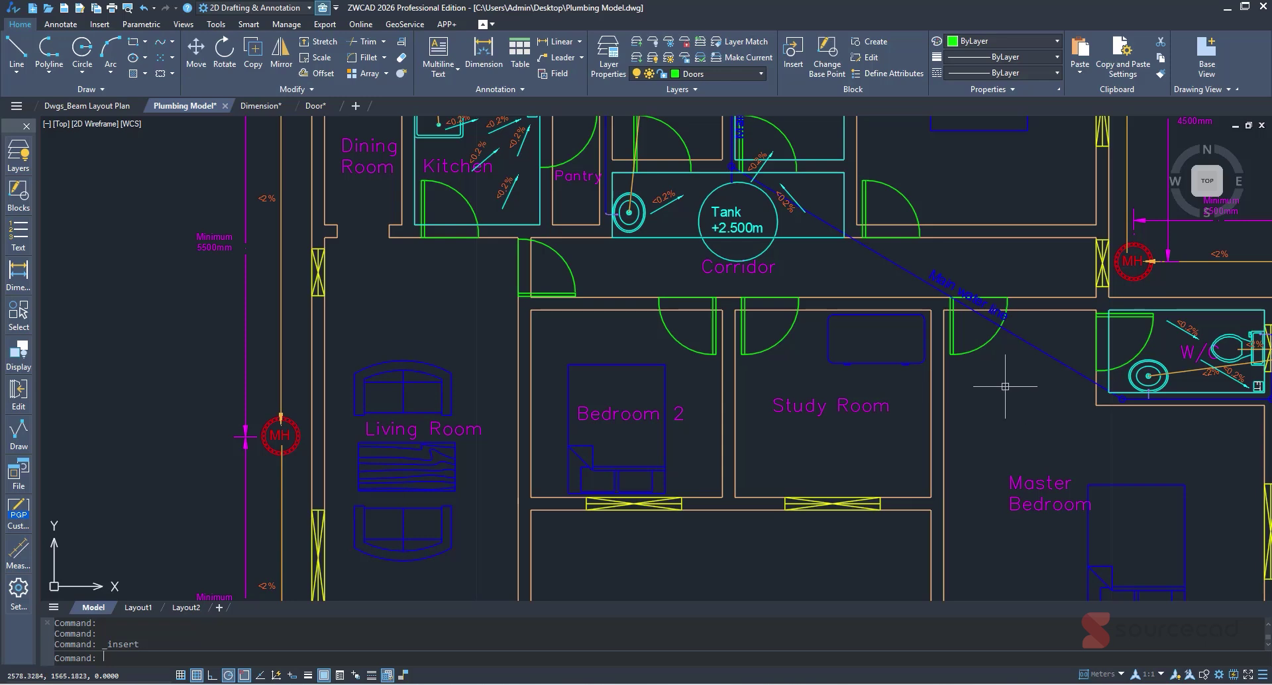
{"action": "left_click", "coordinate": [268, 108]}
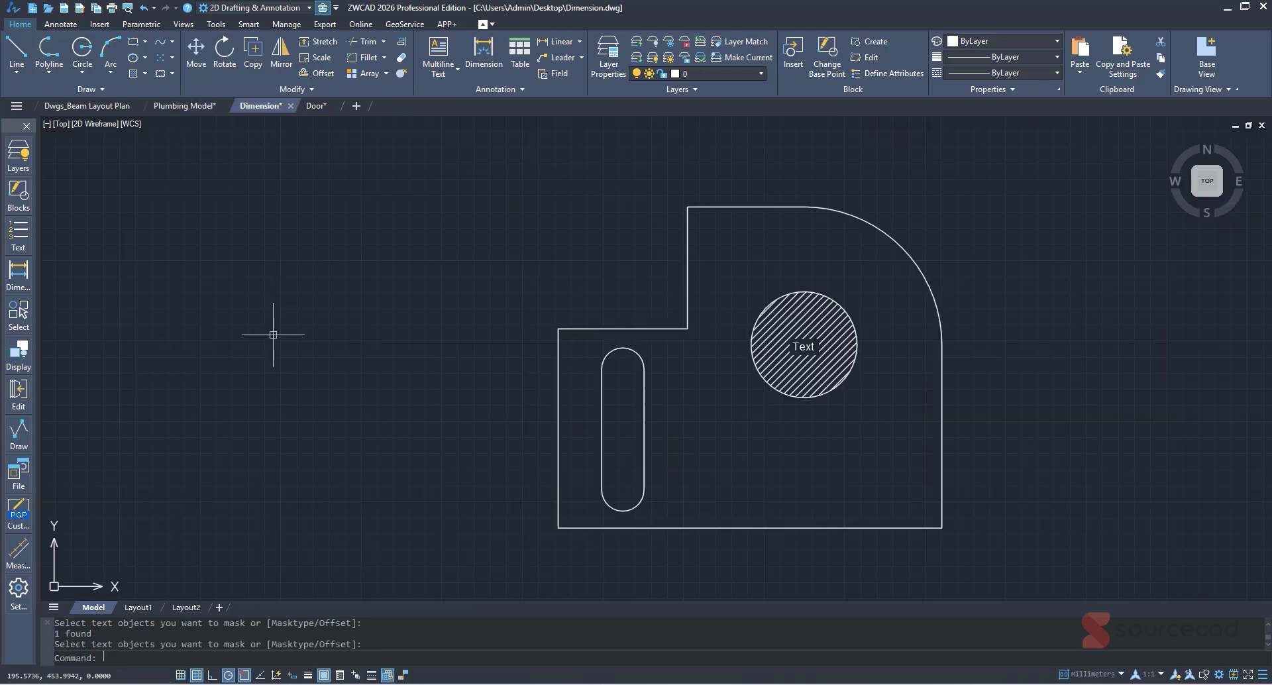
Step: Add a center line between the two straight vertical sides of the slot
{"action": "mouse_move", "coordinate": [21, 280]}
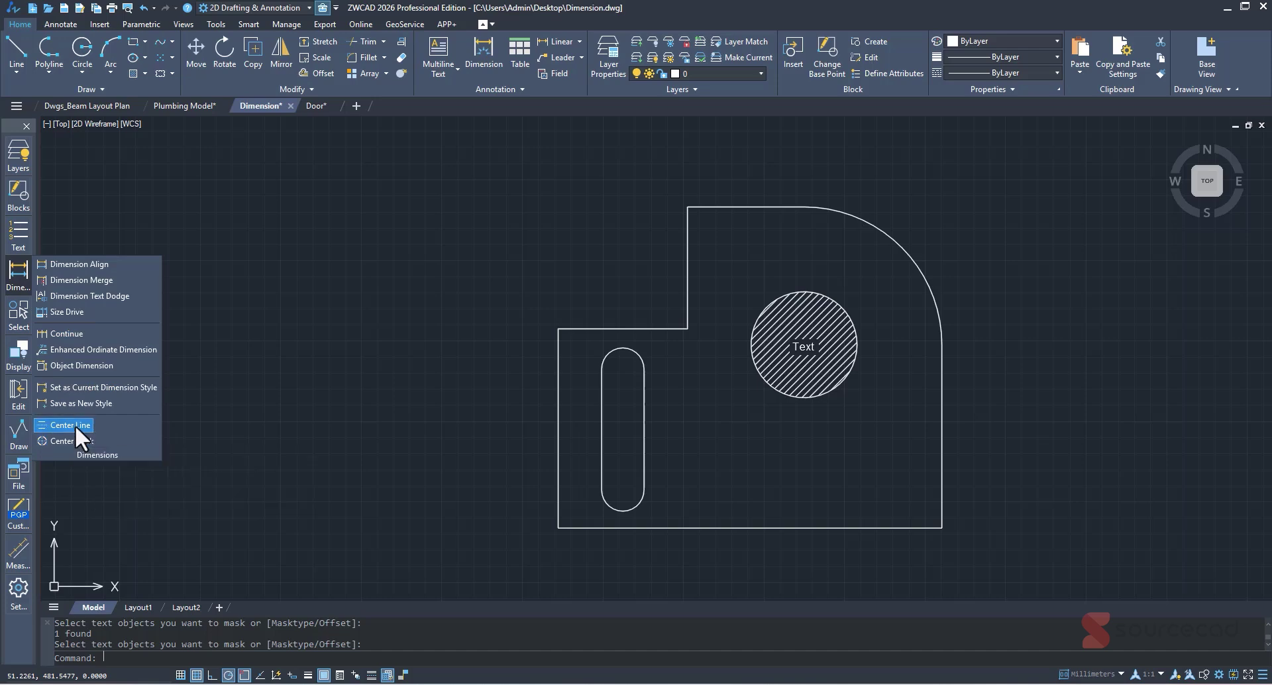
{"action": "left_click", "coordinate": [74, 424]}
{"action": "left_click", "coordinate": [601, 418]}
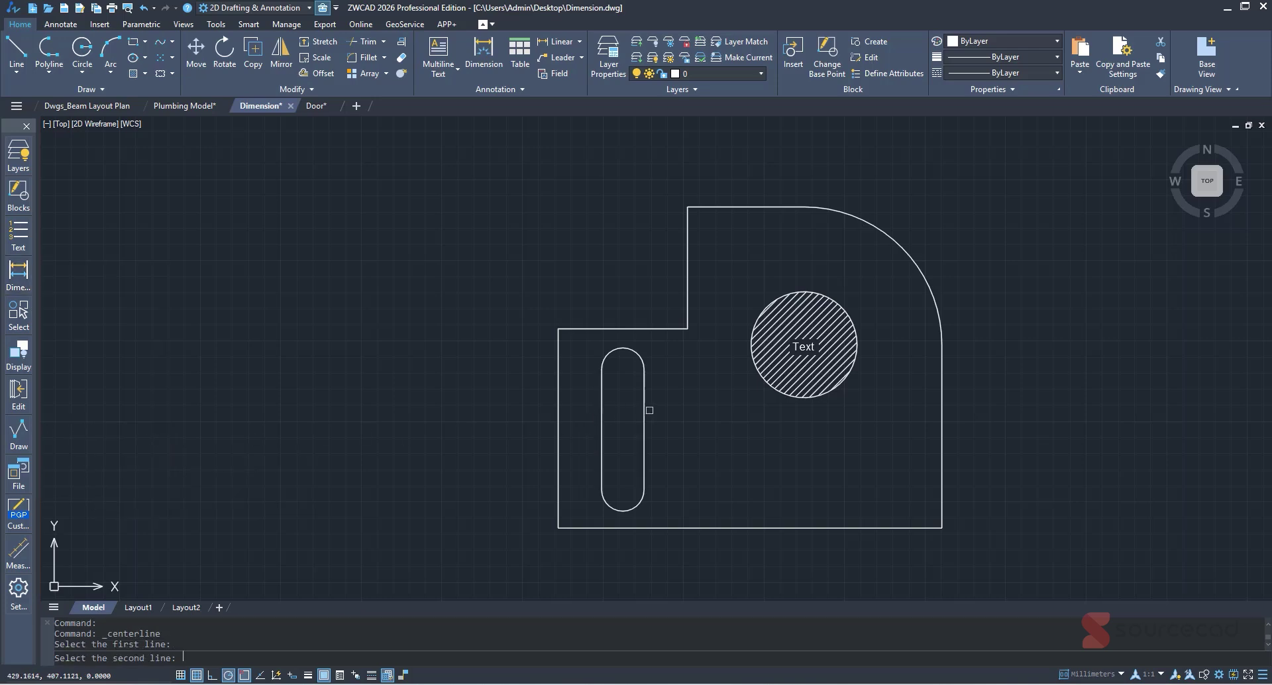
{"action": "left_click", "coordinate": [643, 399]}
Step: Stretch the slot's center line beyond the part outline at both ends and erase it
{"action": "left_click", "coordinate": [623, 371]}
{"action": "left_click", "coordinate": [622, 363]}
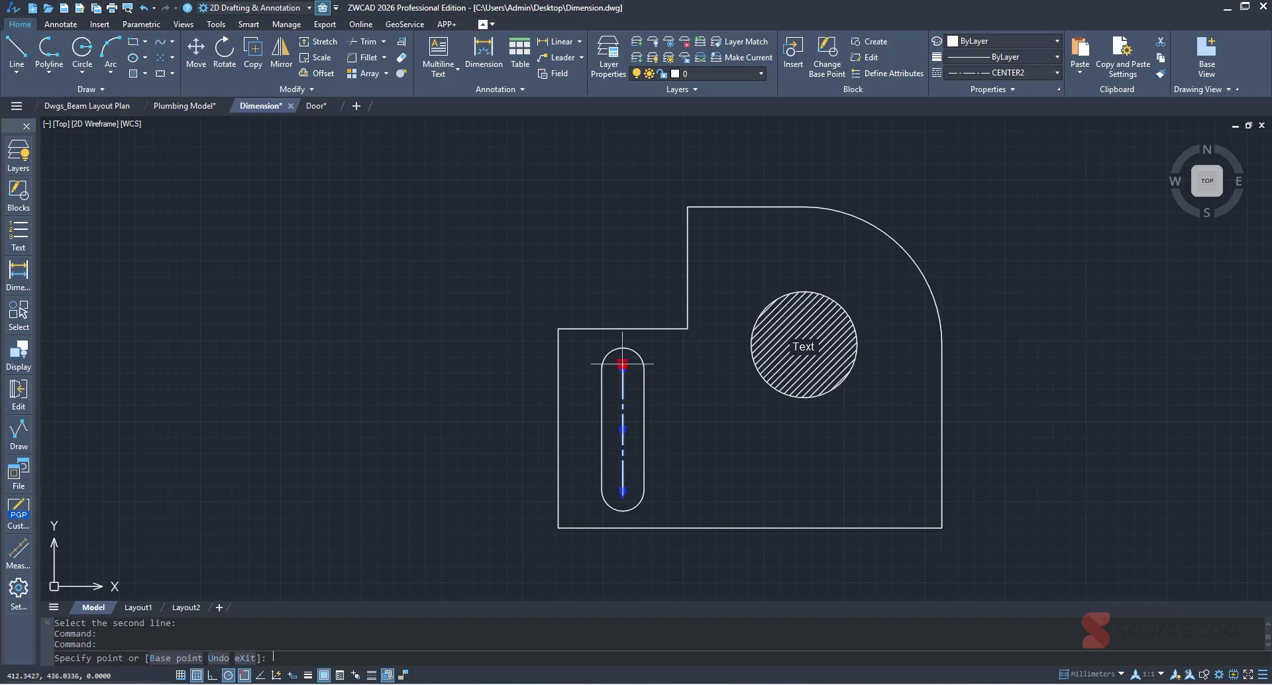
{"action": "left_click", "coordinate": [623, 311]}
{"action": "left_click", "coordinate": [622, 495]}
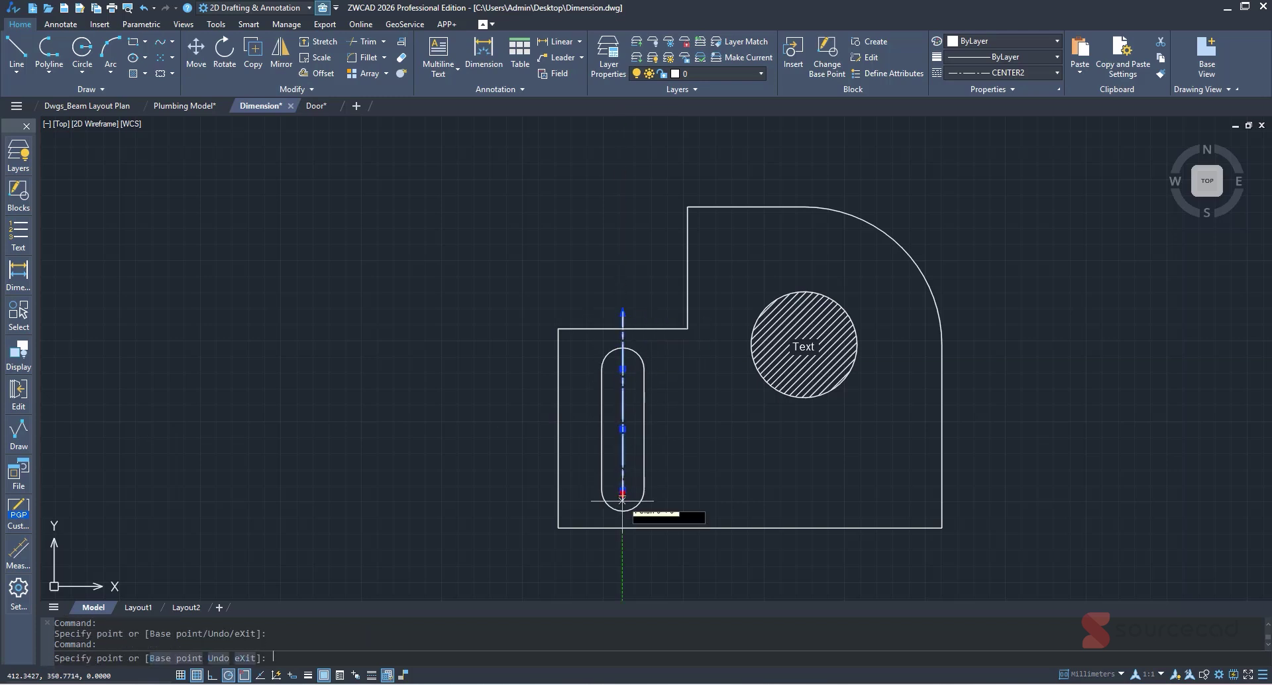
{"action": "left_click", "coordinate": [622, 541]}
{"action": "key", "text": "Escape"}
{"action": "left_click", "coordinate": [622, 405]}
{"action": "key", "text": "Delete"}
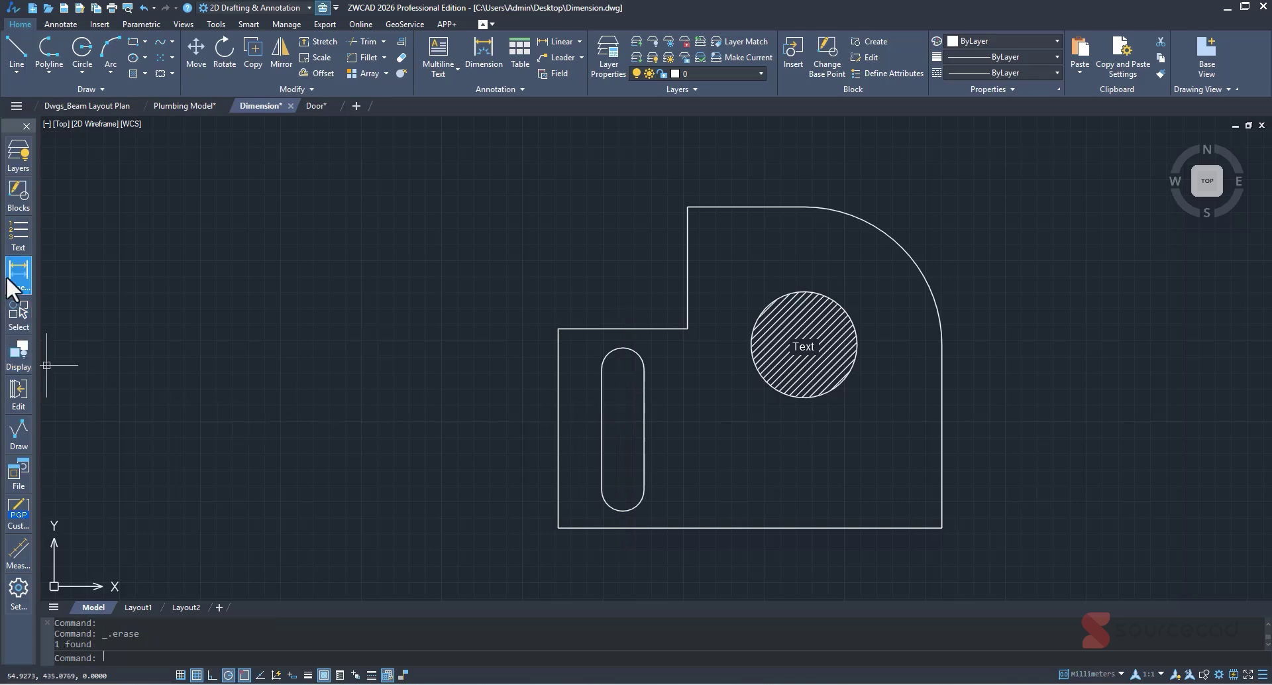
Step: Add center marks to the slot's two end arcs and to the hatched circle
{"action": "left_click", "coordinate": [19, 312]}
{"action": "left_click", "coordinate": [20, 265]}
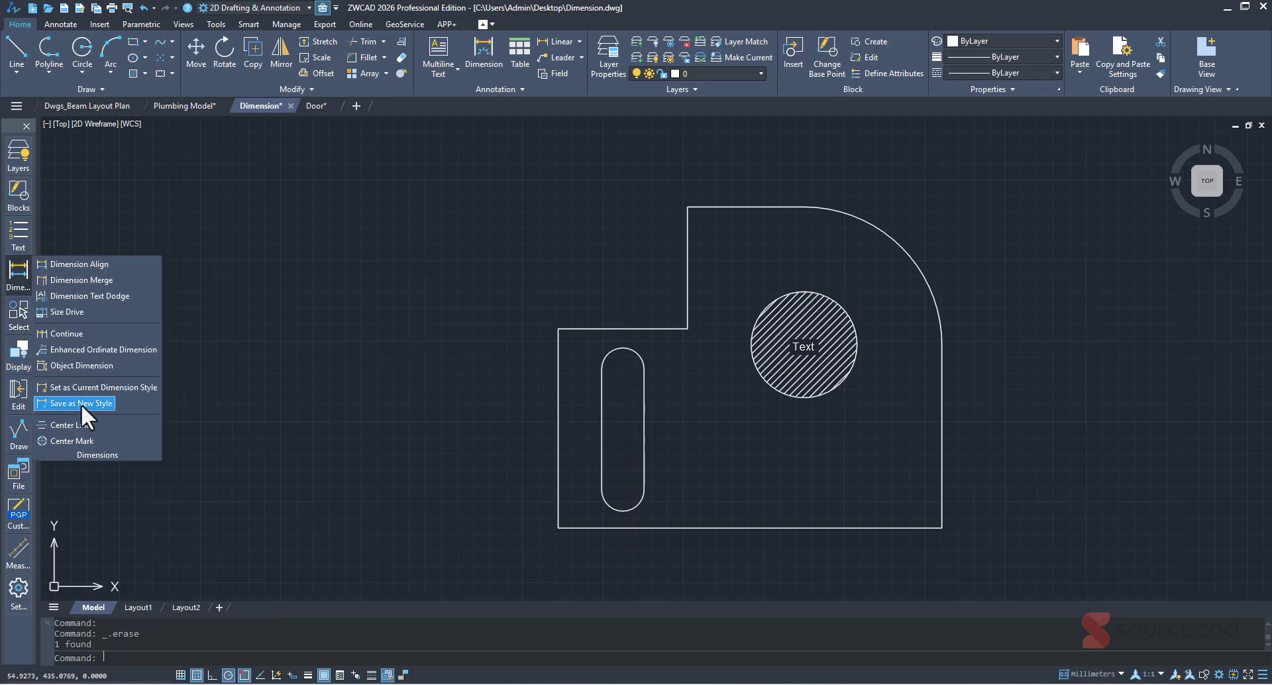
{"action": "left_click", "coordinate": [79, 440]}
{"action": "left_click", "coordinate": [623, 348]}
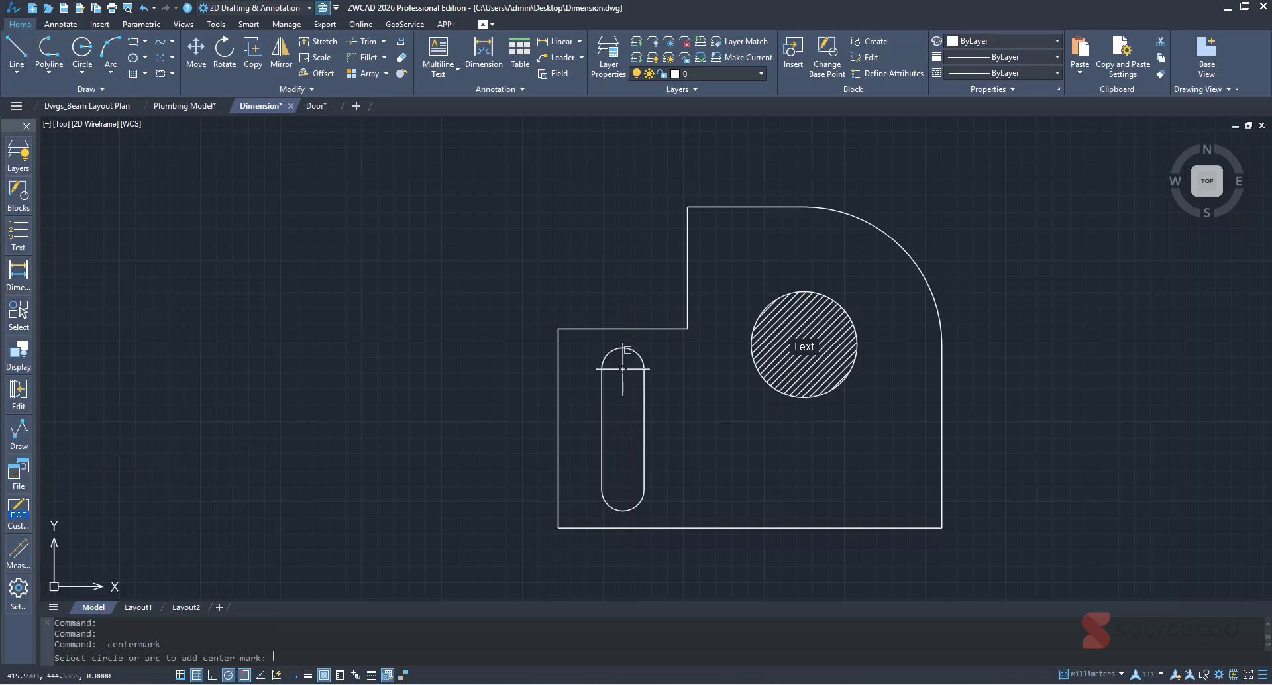
{"action": "left_click", "coordinate": [631, 508]}
{"action": "left_click", "coordinate": [848, 371]}
{"action": "key", "text": "Escape"}
Step: Erase the center marks from the slot's end arcs and the rest of the part
{"action": "left_click", "coordinate": [945, 346]}
{"action": "key", "text": "Delete"}
{"action": "left_click", "coordinate": [623, 358]}
{"action": "left_click", "coordinate": [623, 501]}
{"action": "key", "text": "Delete"}
Step: Dimension the straight edges of the part's outer outline with Object Dimension in Aligned mode
{"action": "left_click", "coordinate": [22, 284]}
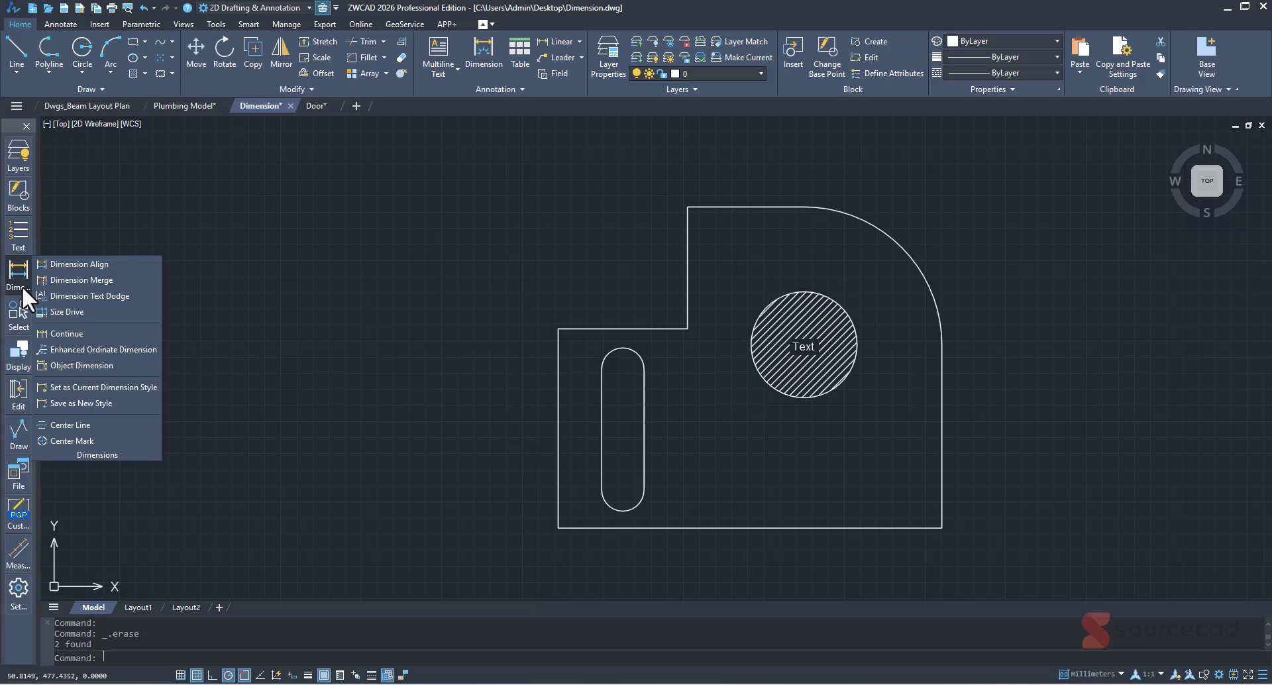
{"action": "left_click", "coordinate": [79, 367]}
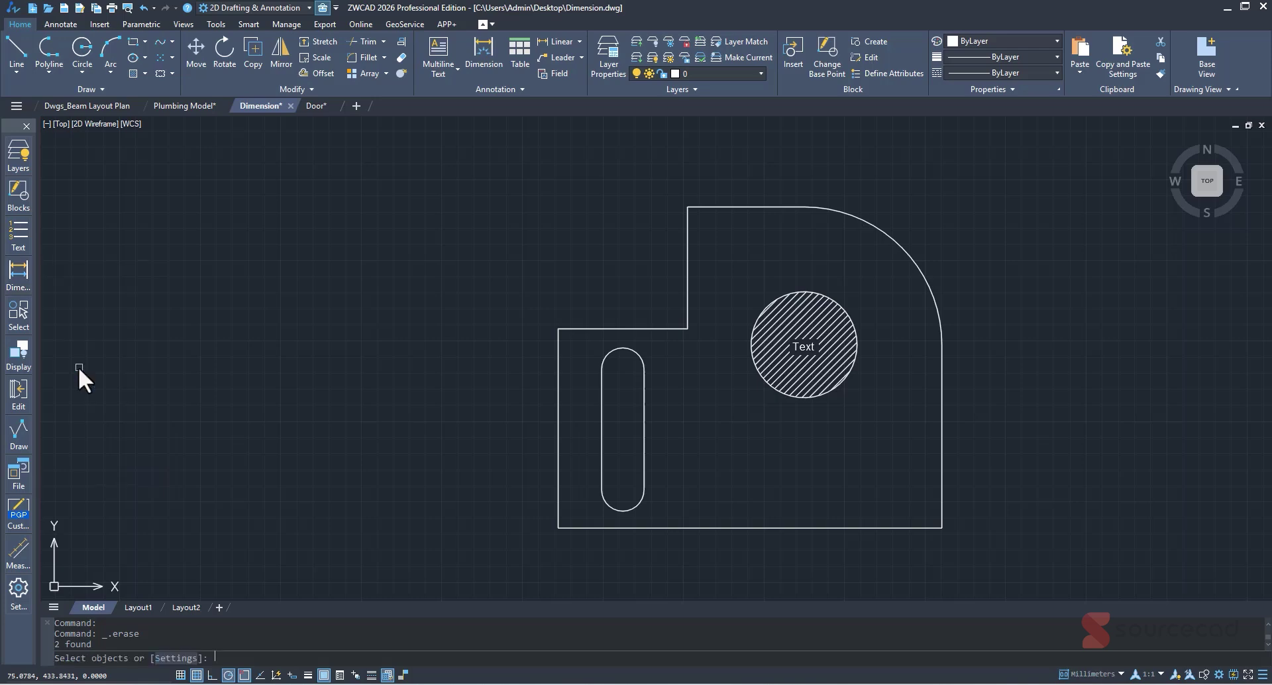
{"action": "left_click", "coordinate": [687, 232]}
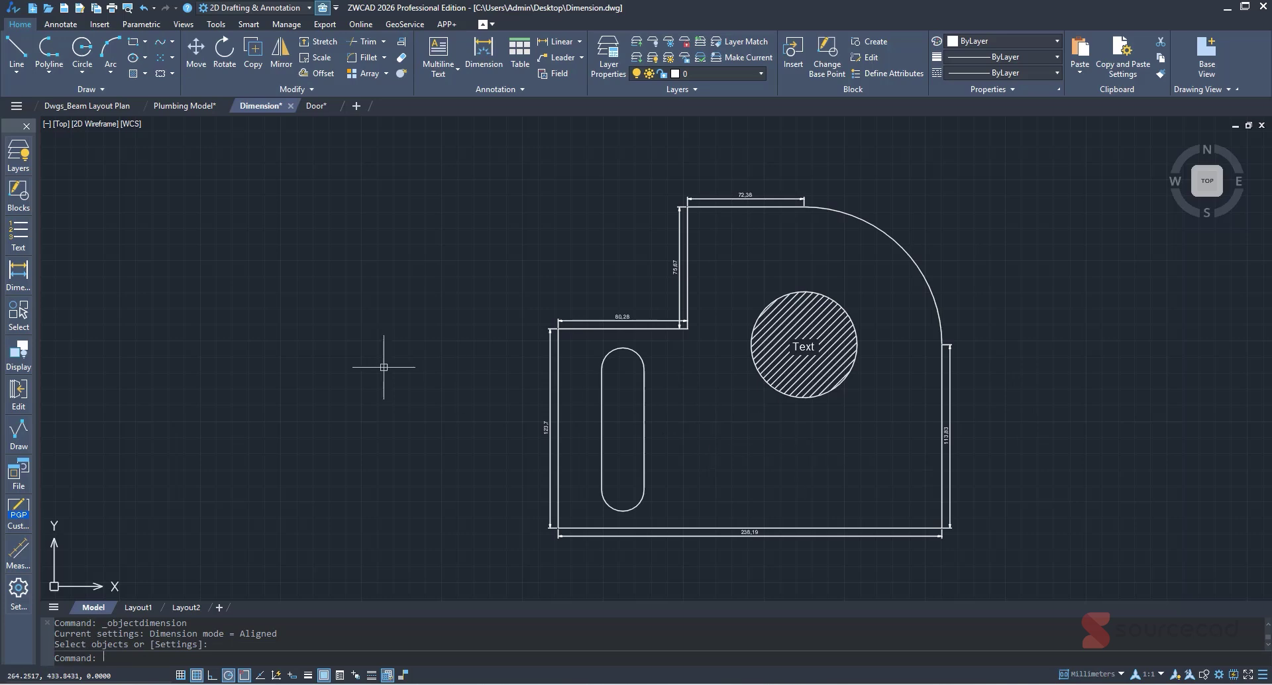
Step: Dimension the slot's right straight side with Object Dimension and try the command on its upper arc
{"action": "left_click", "coordinate": [26, 268]}
{"action": "left_click", "coordinate": [82, 365]}
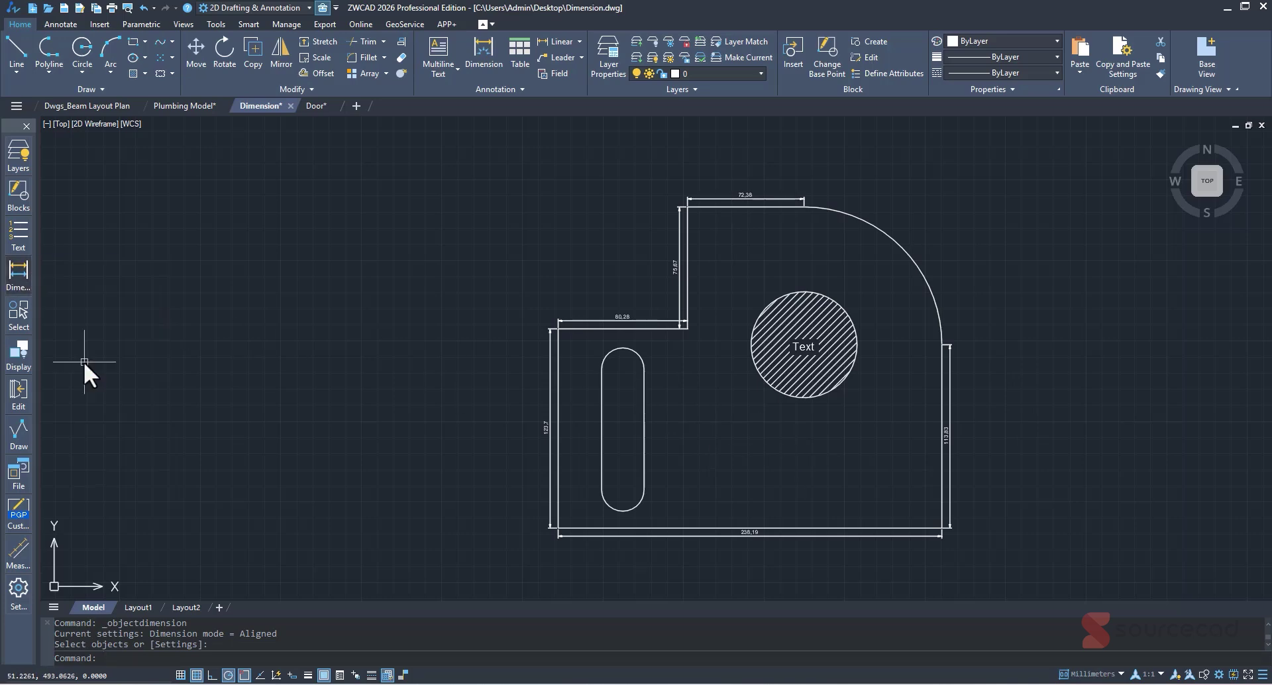
{"action": "left_click", "coordinate": [643, 377]}
{"action": "key", "text": "Return"}
{"action": "left_click", "coordinate": [636, 352]}
{"action": "key", "text": "Escape"}
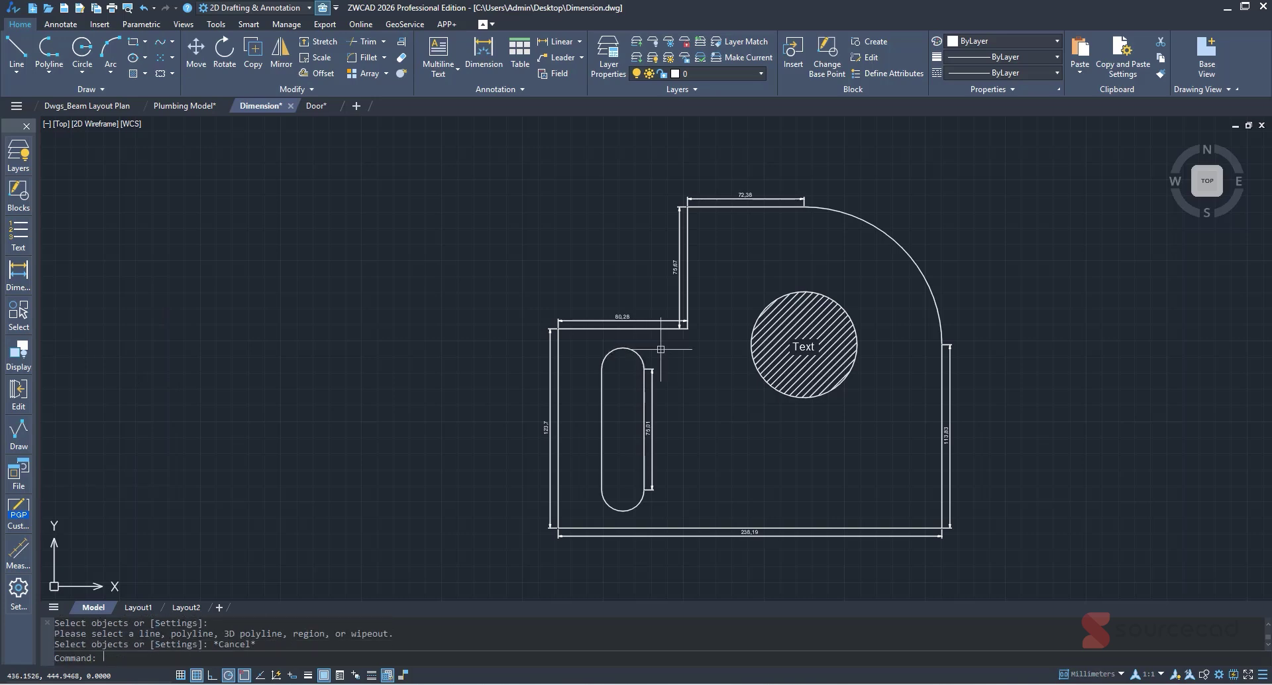
Step: Center the text of the part's right-edge dimension vertically on its dimension line and stretch the dimension farther outward from the part
{"action": "scroll", "coordinate": [971, 457], "scroll_direction": "up", "scroll_amount": 6}
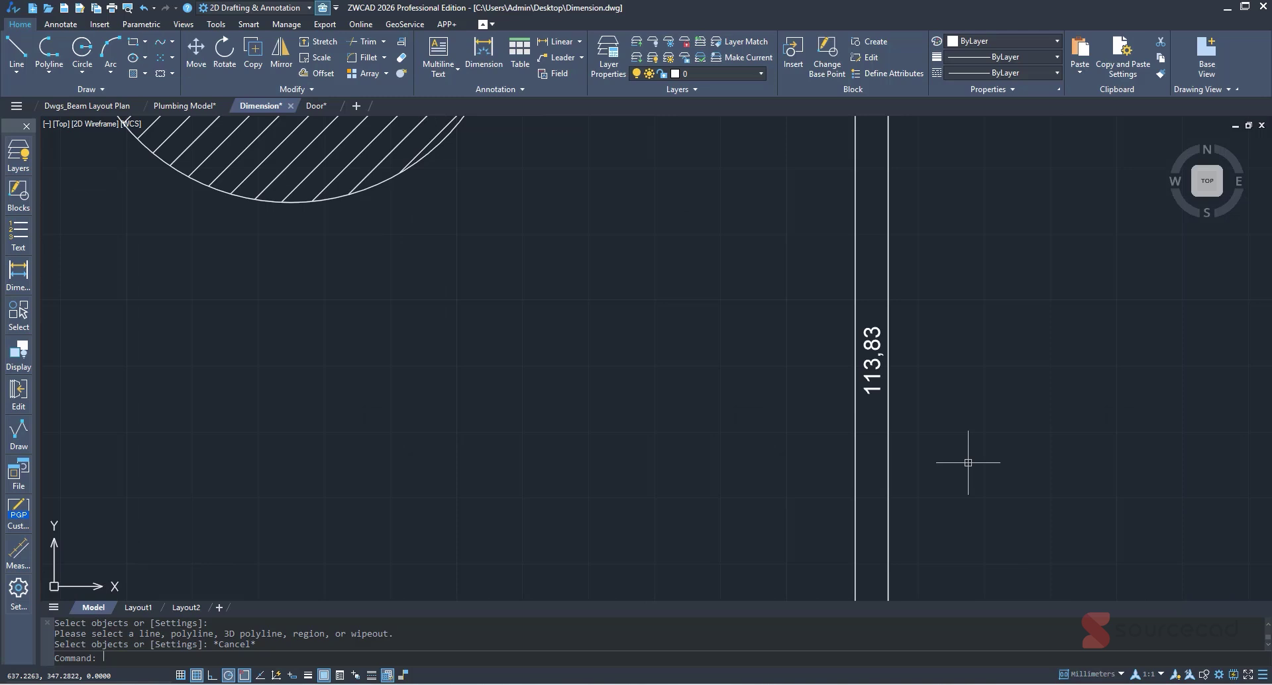
{"action": "left_click", "coordinate": [888, 318]}
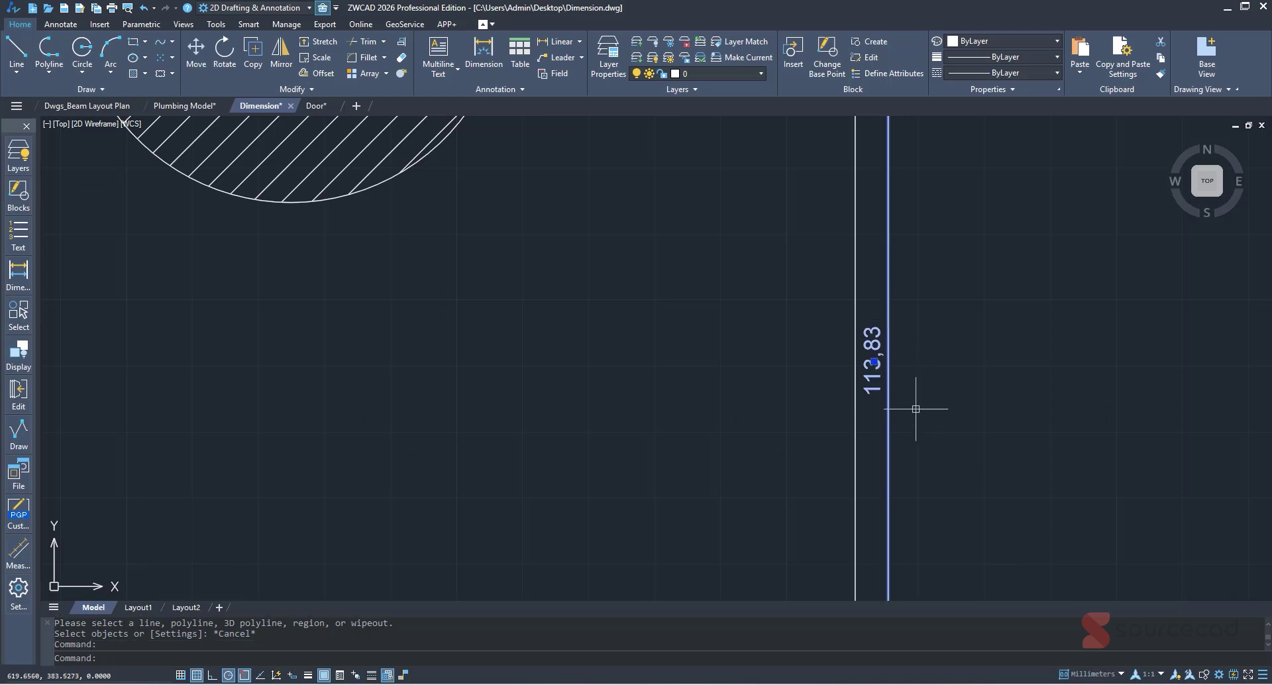
{"action": "mouse_move", "coordinate": [873, 362]}
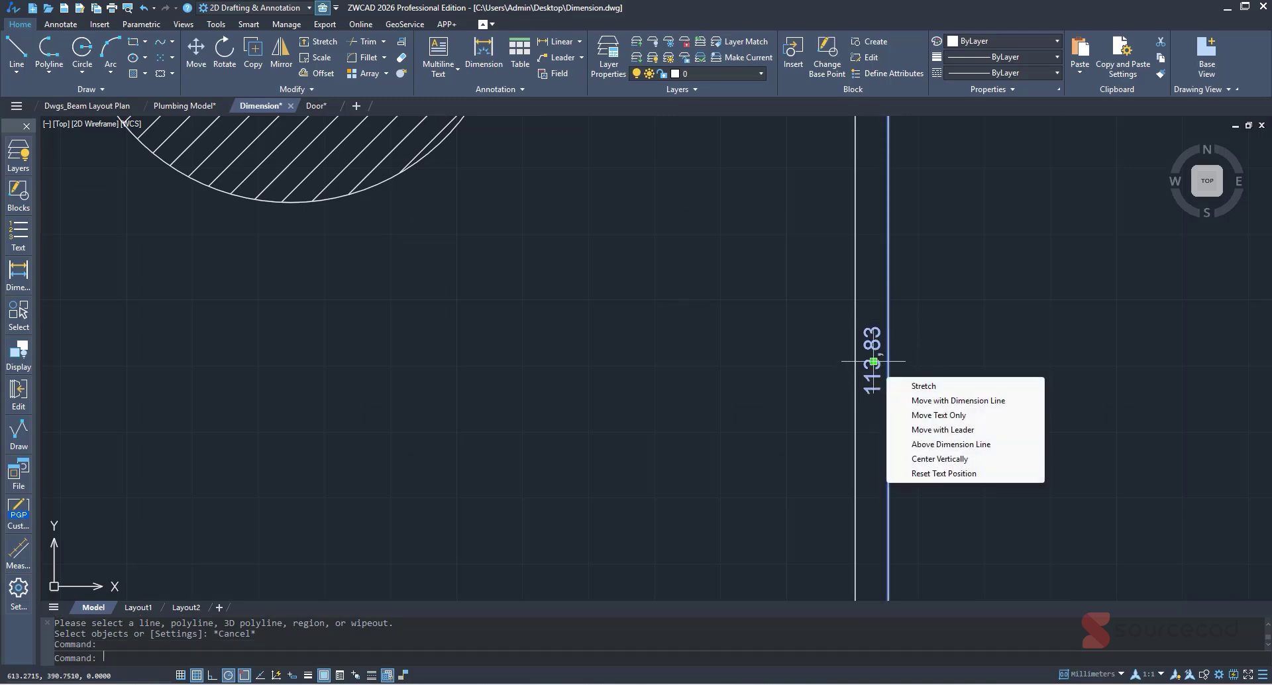
{"action": "left_click", "coordinate": [976, 458]}
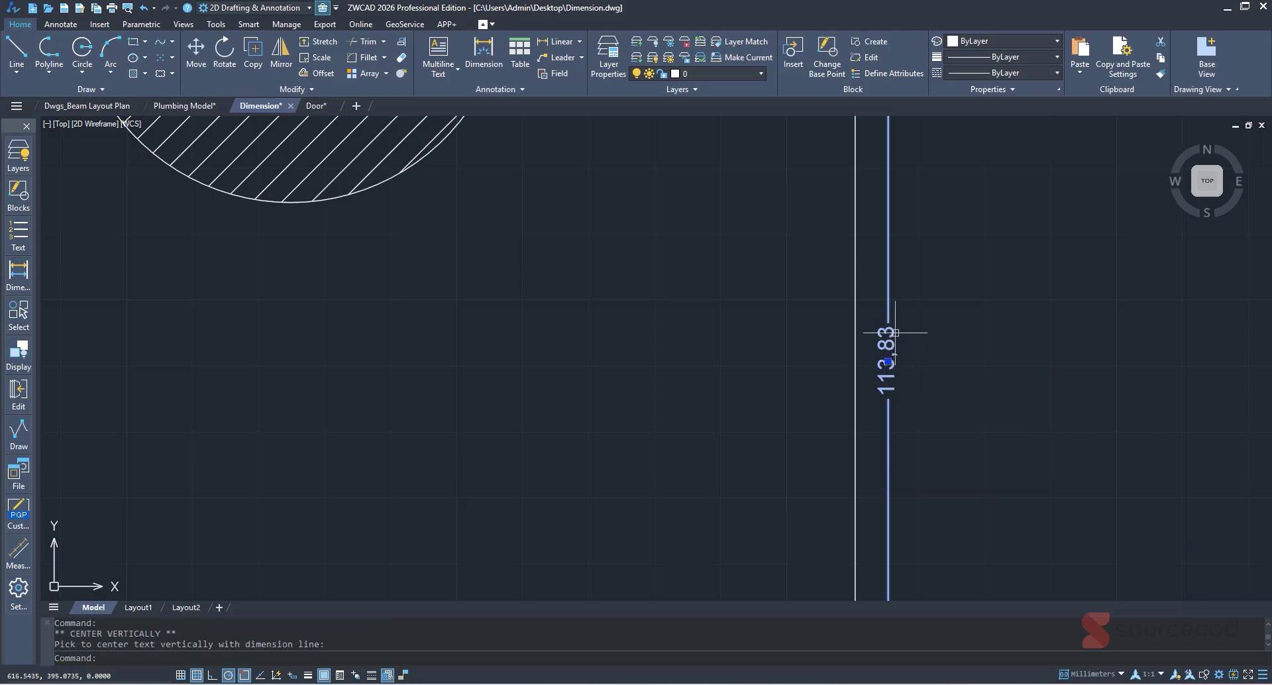
{"action": "left_click", "coordinate": [888, 360]}
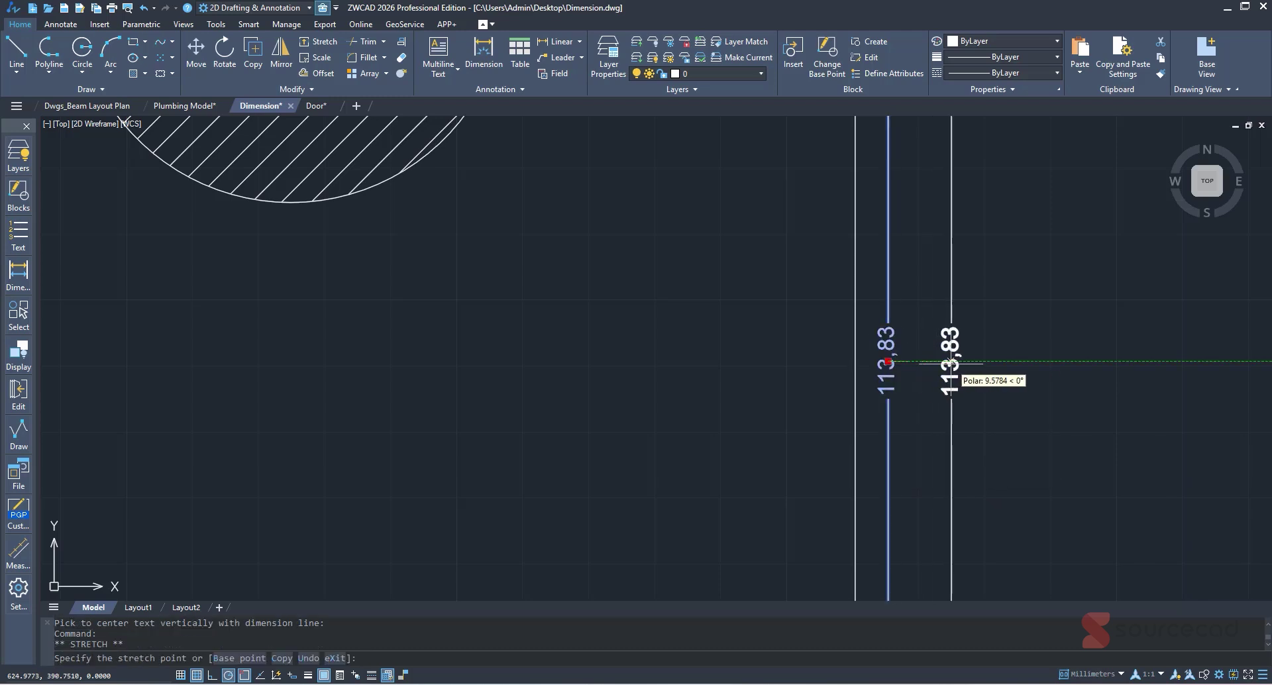
{"action": "left_click", "coordinate": [980, 378]}
{"action": "key", "text": "Escape"}
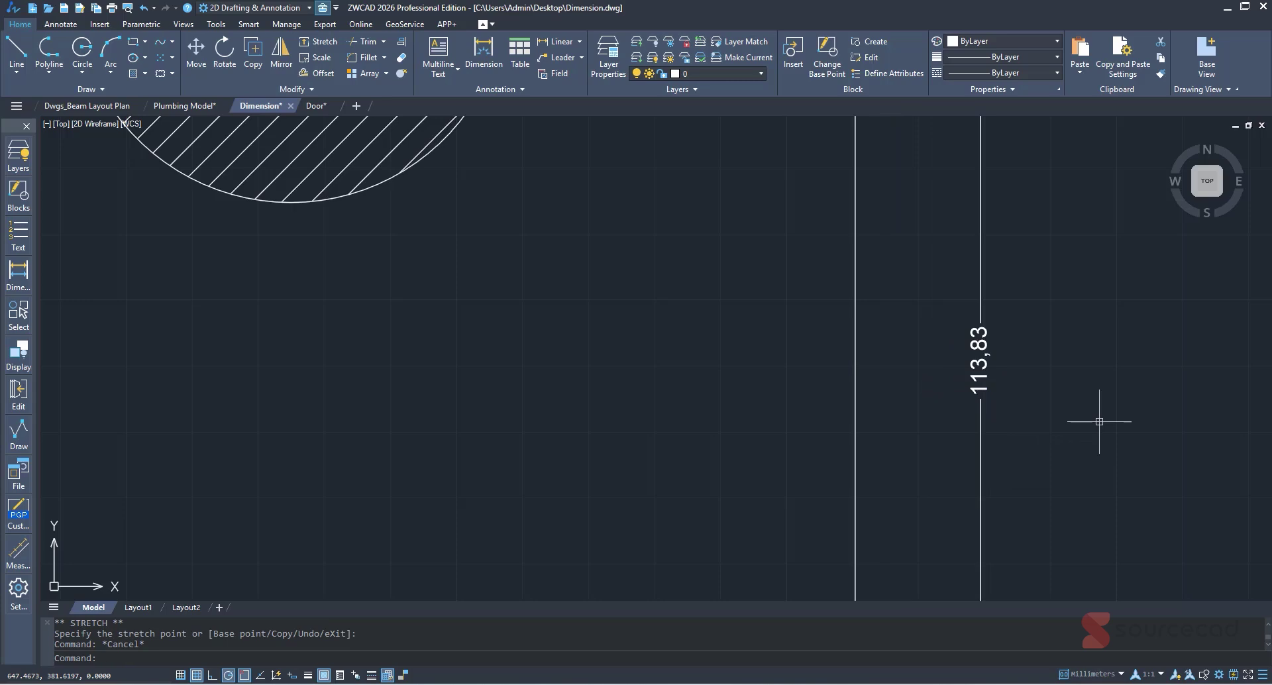
{"action": "scroll", "coordinate": [1098, 422], "scroll_direction": "down", "scroll_amount": 6}
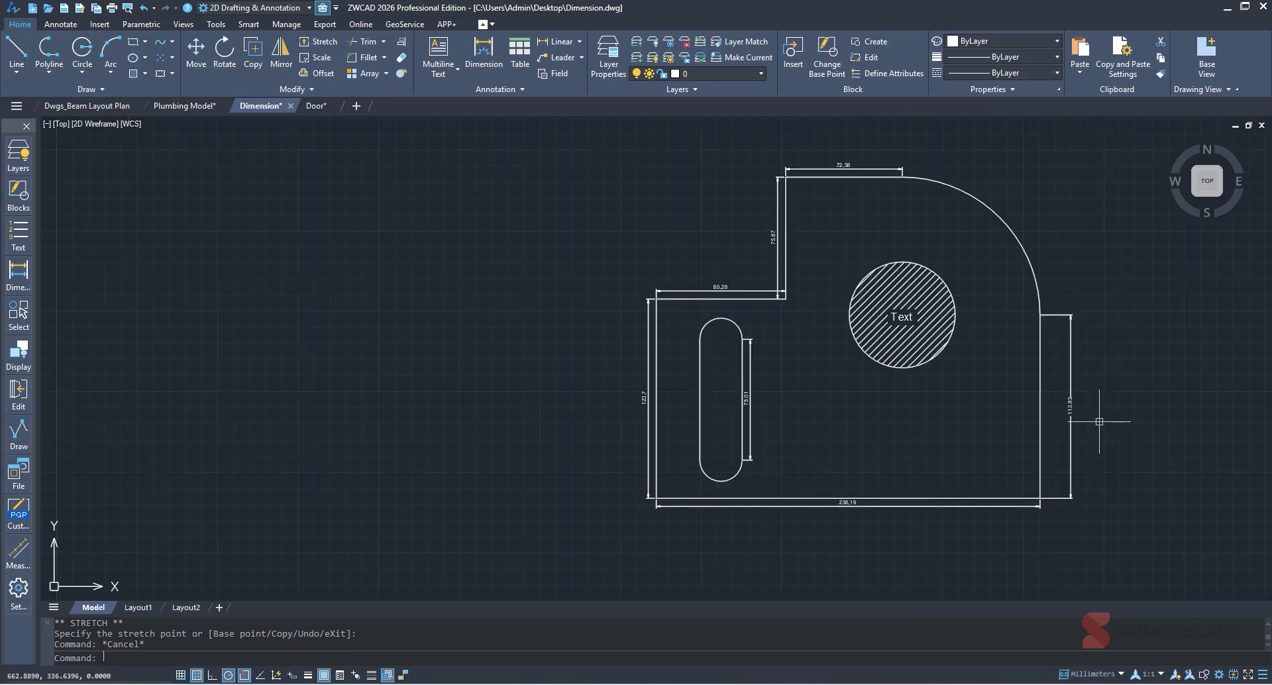
Step: Measure the total length of the part's outer outline with Total Distance of Selected Lines
{"action": "mouse_move", "coordinate": [15, 547]}
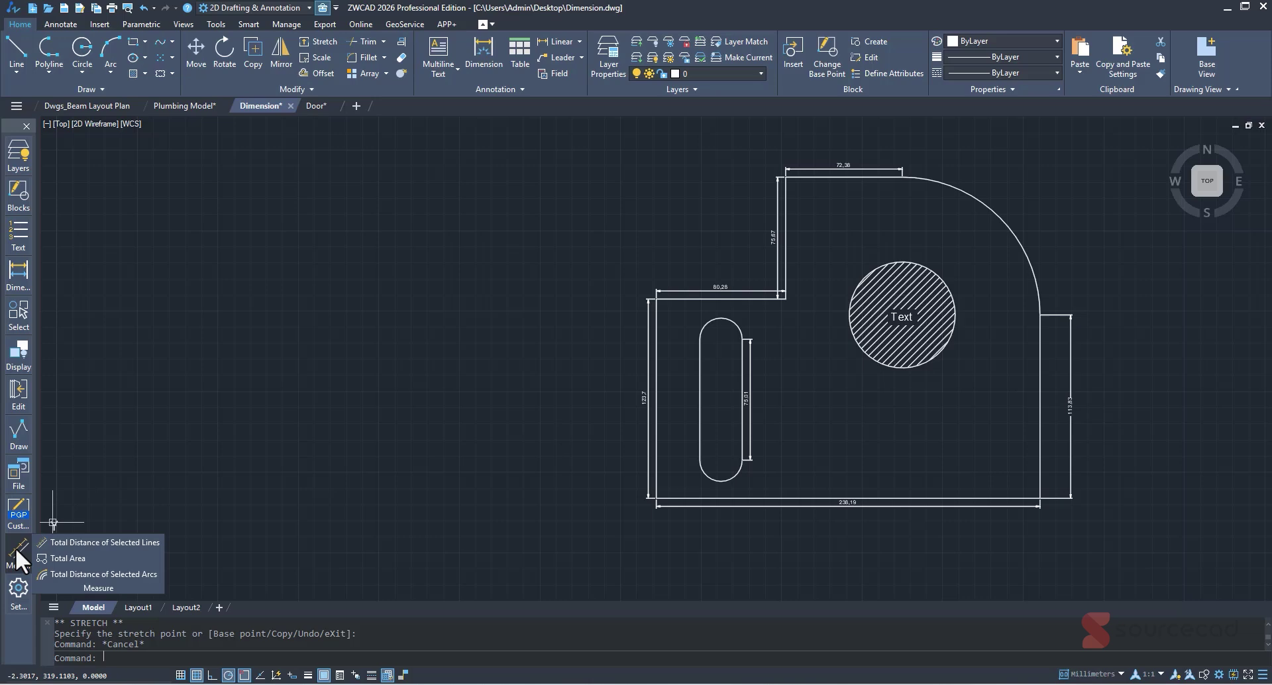
{"action": "left_click", "coordinate": [91, 542]}
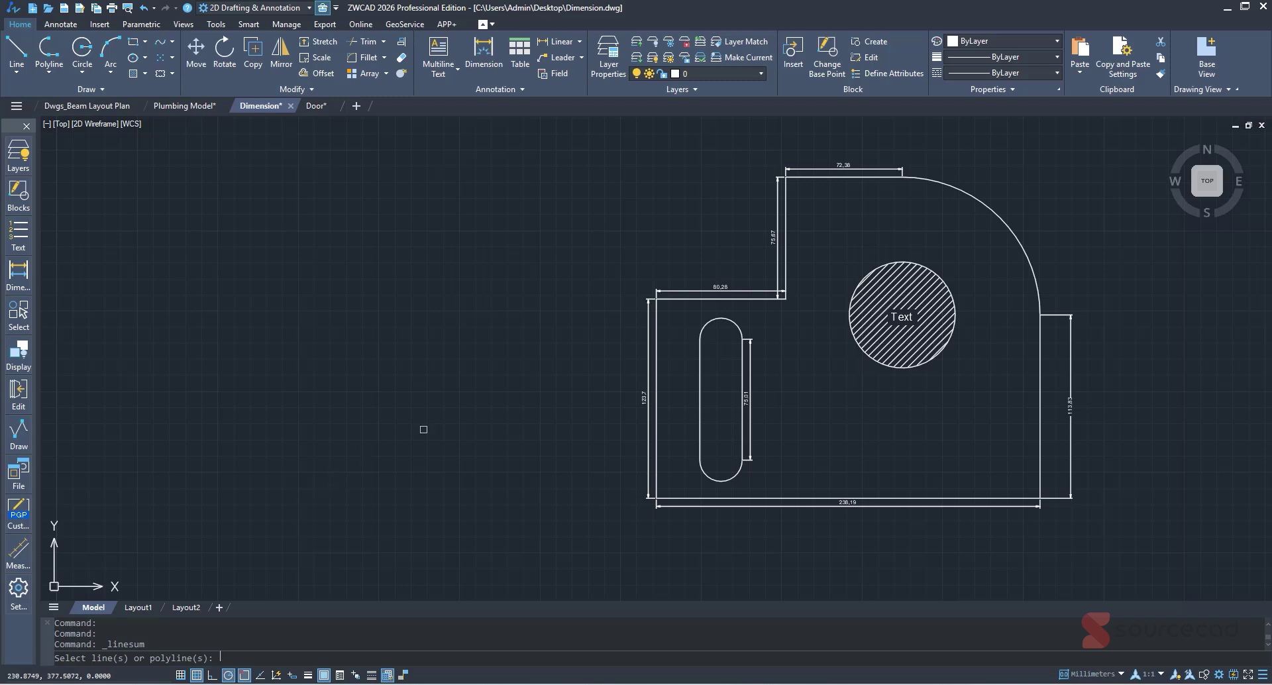
{"action": "left_click", "coordinate": [694, 301]}
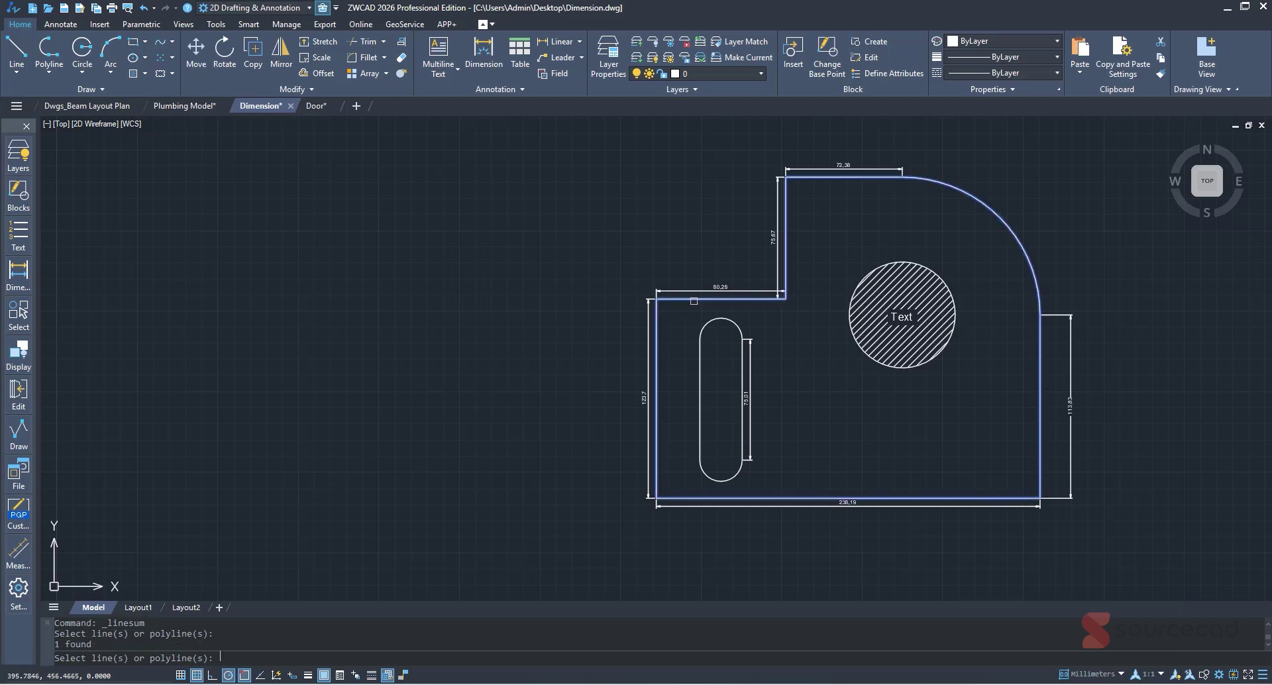
{"action": "key", "text": "Return"}
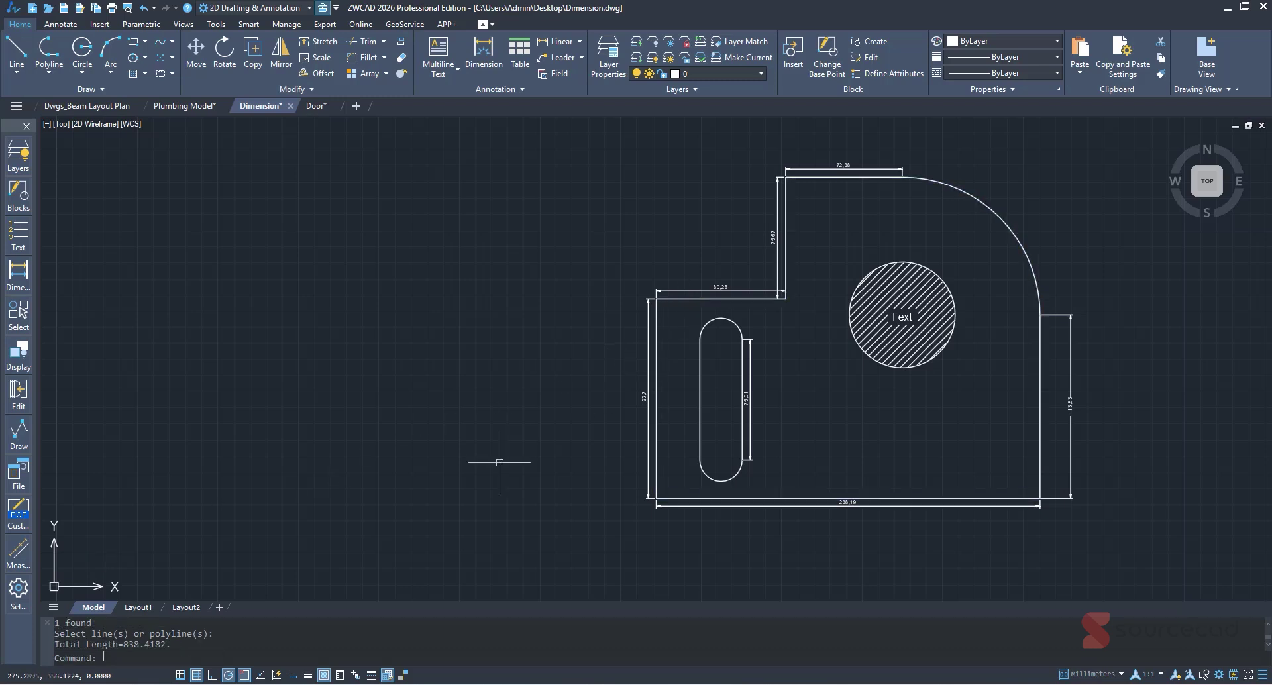
{"action": "left_click_drag", "start_coordinate": [137, 643], "coordinate": [170, 644]}
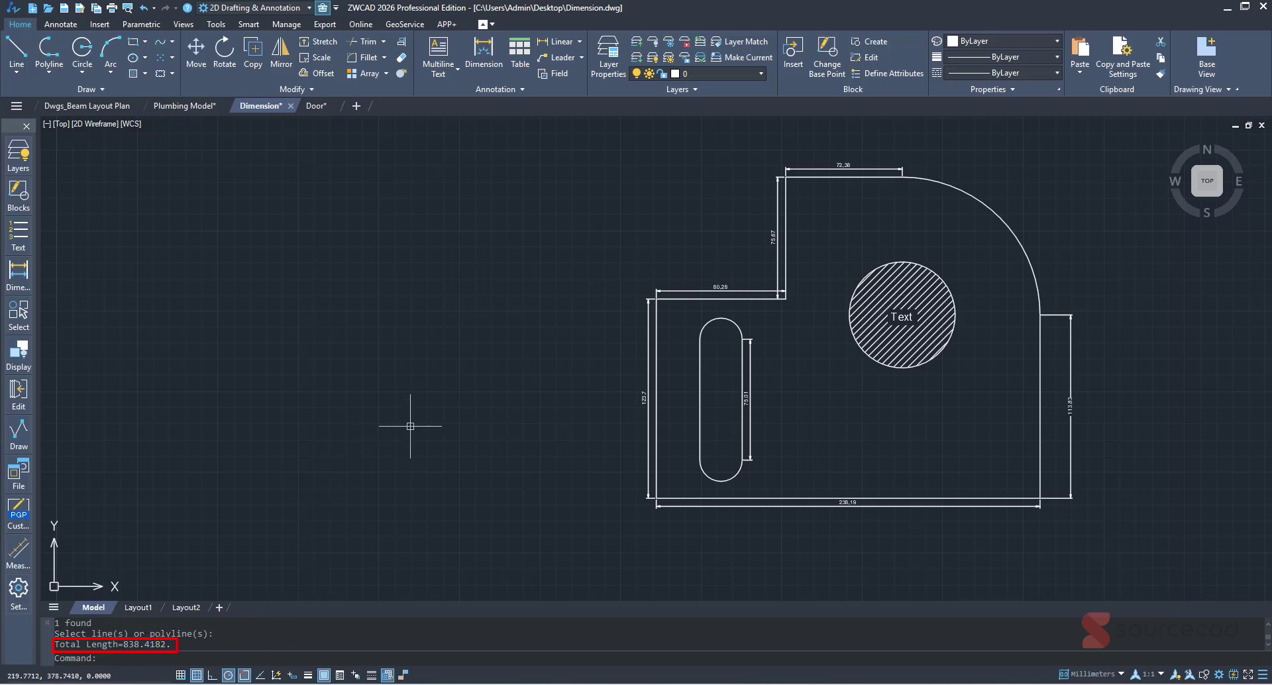
Step: In the Plumbing Model drawing, use Select by Color to select all objects sharing the Bedroom 2 door's color, then clear the selection
{"action": "left_click", "coordinate": [186, 106]}
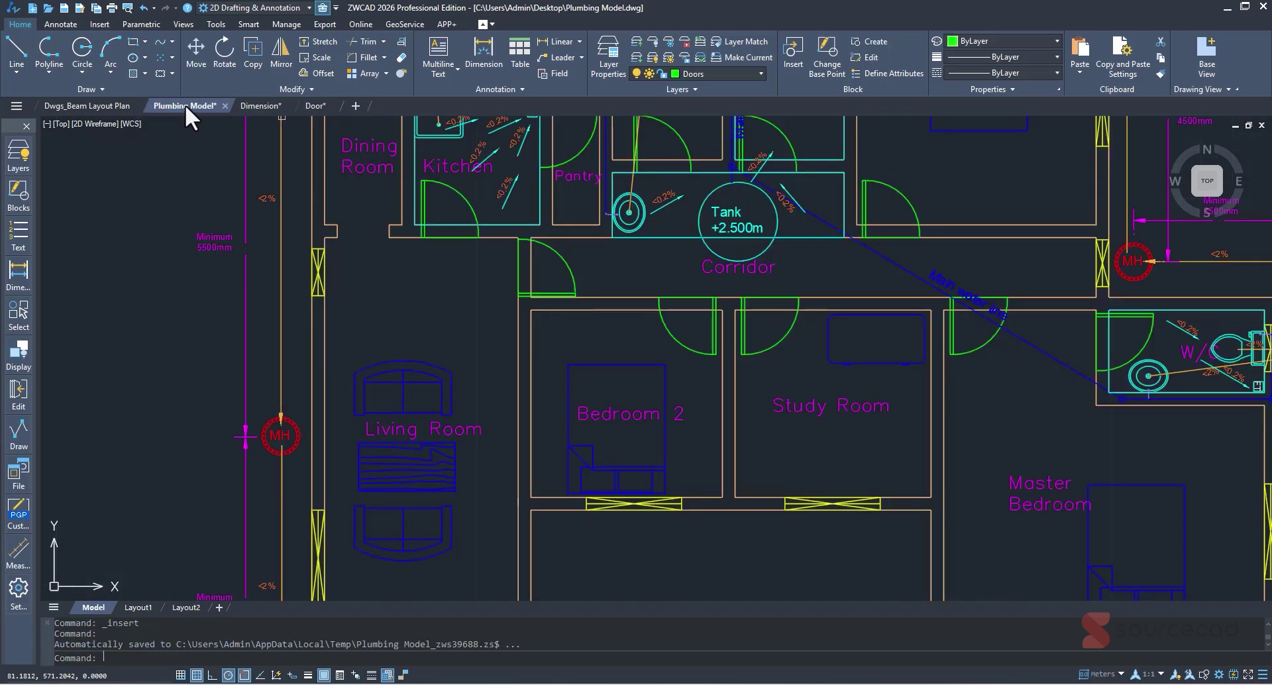
{"action": "scroll", "coordinate": [587, 408], "scroll_direction": "down", "scroll_amount": 4}
{"action": "middle_click_drag", "start_coordinate": [940, 502], "coordinate": [943, 443]}
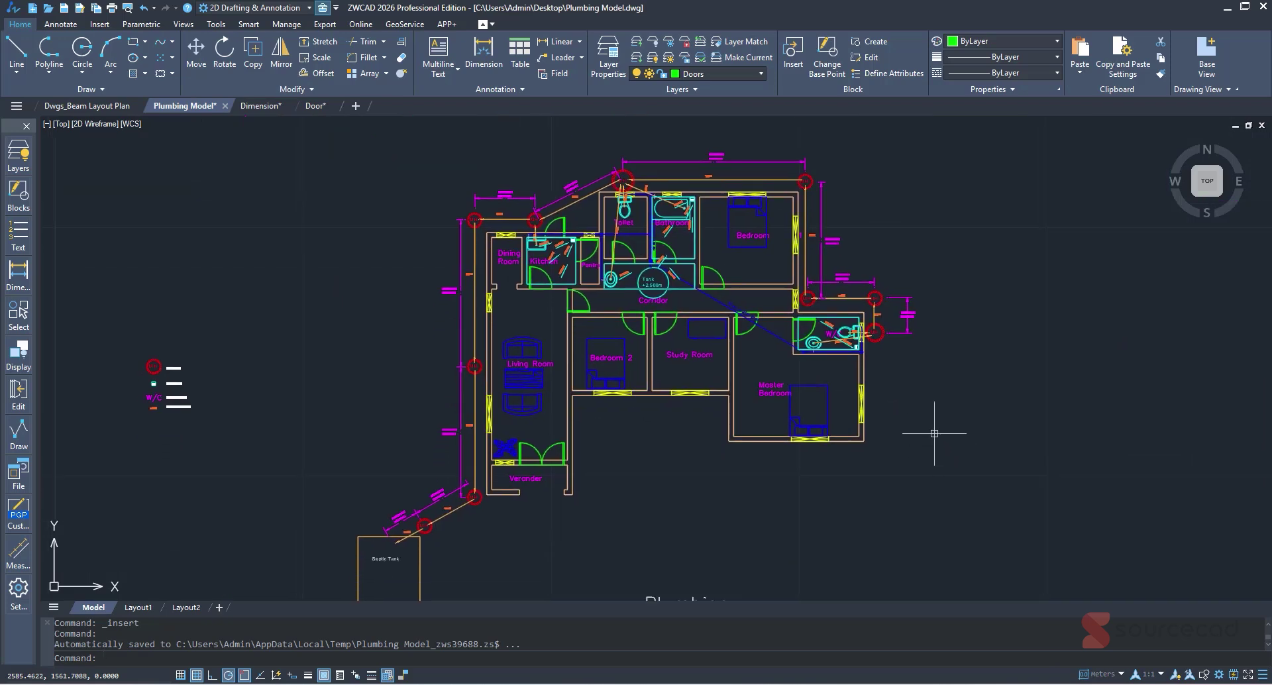
{"action": "left_click", "coordinate": [16, 318]}
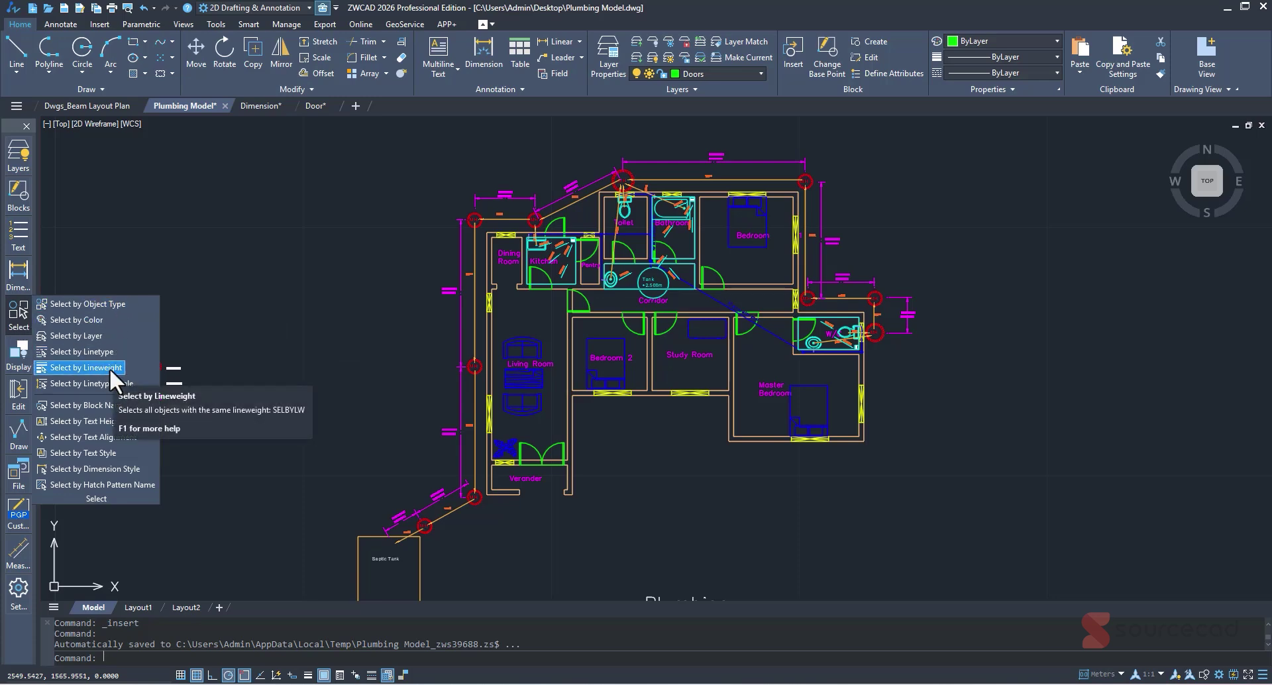
{"action": "left_click", "coordinate": [80, 320]}
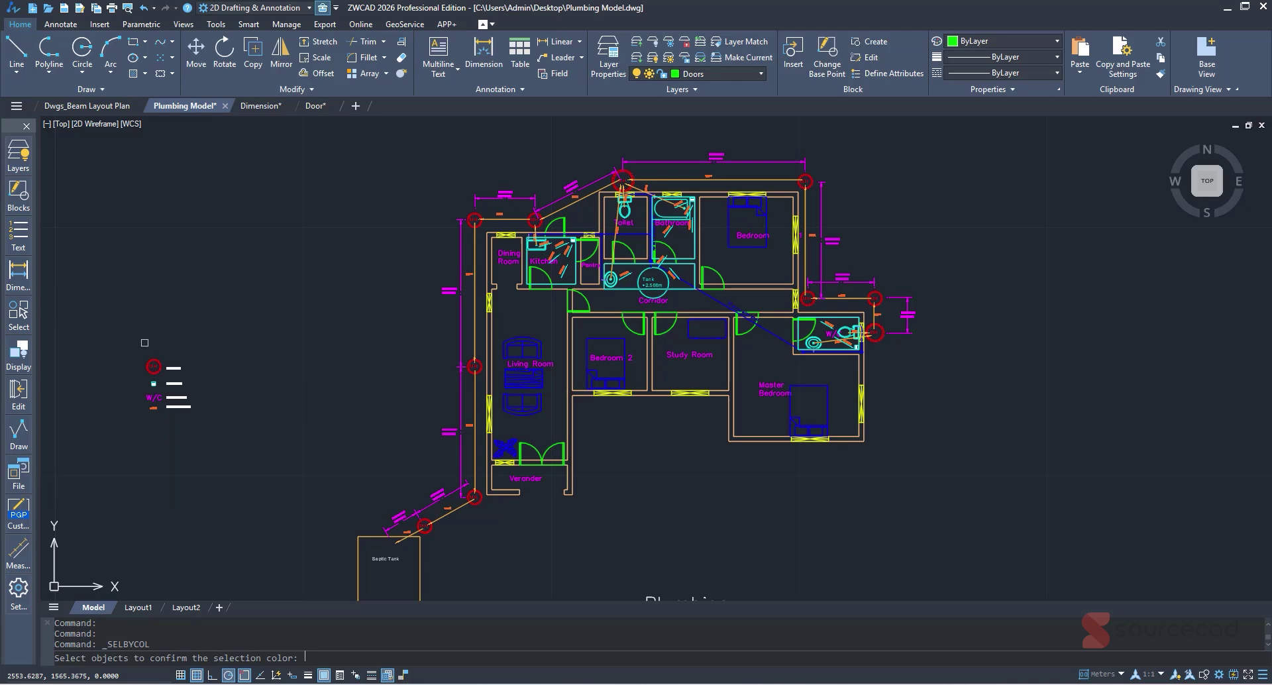
{"action": "scroll", "coordinate": [633, 322], "scroll_direction": "up", "scroll_amount": 5}
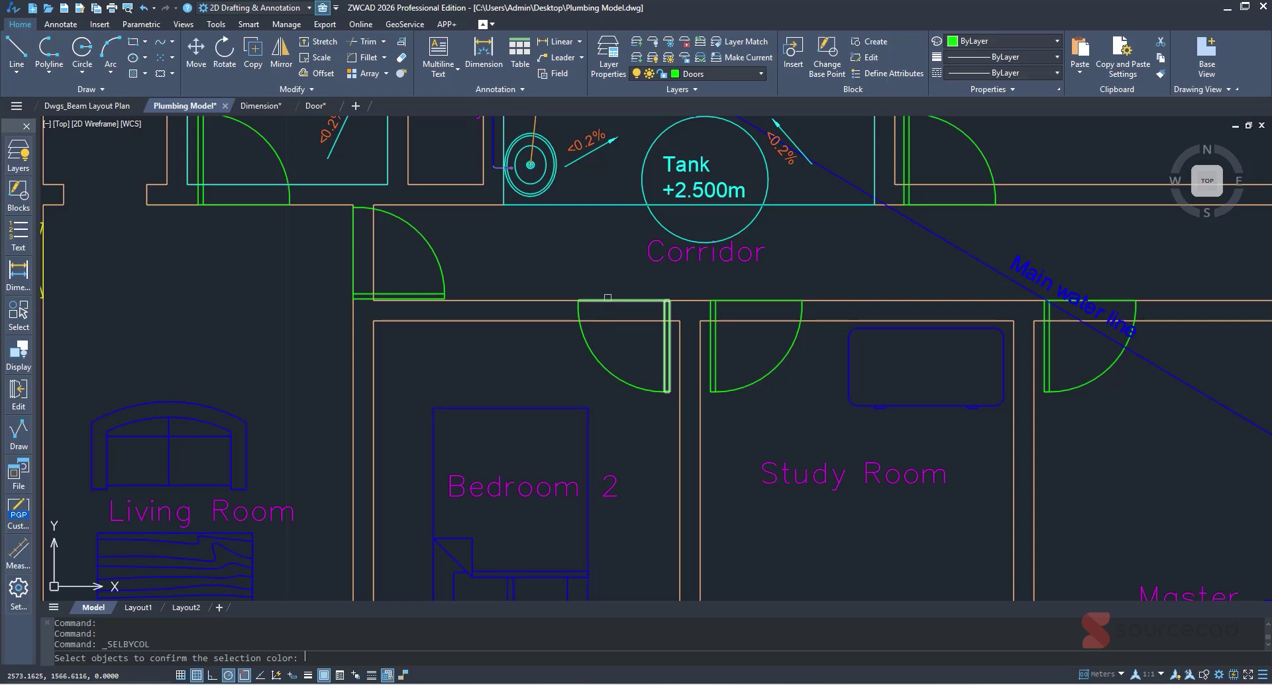
{"action": "left_click", "coordinate": [598, 358]}
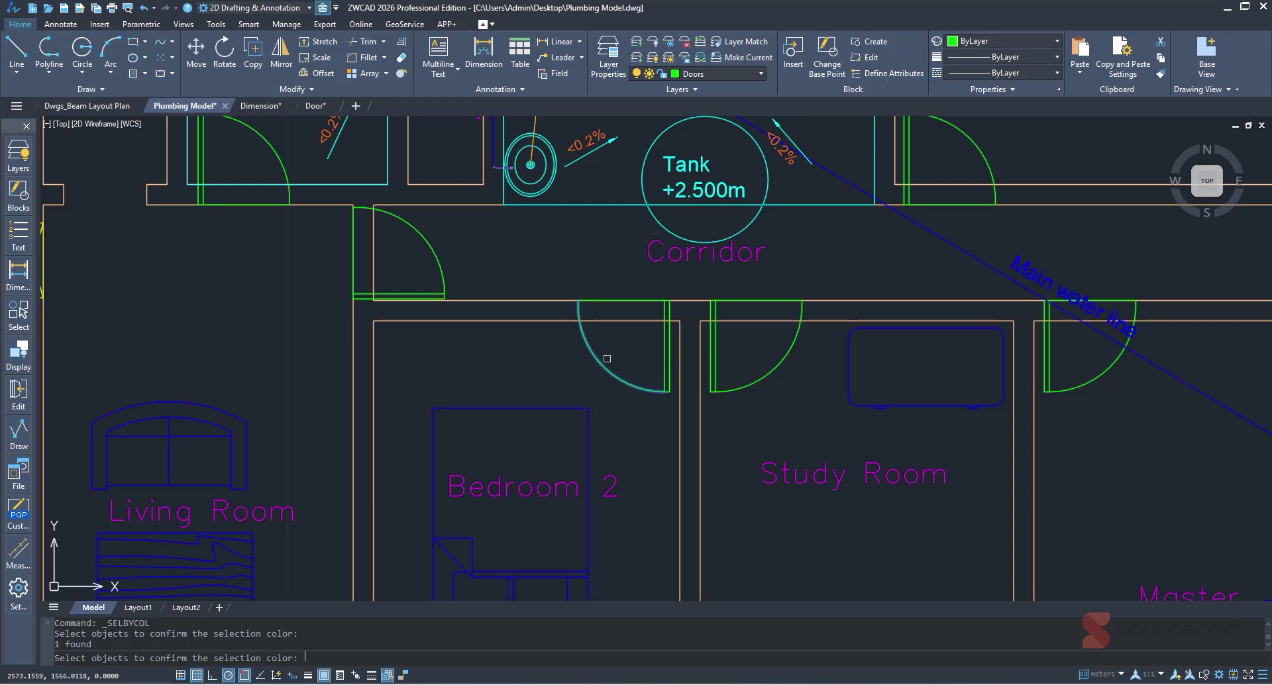
{"action": "scroll", "coordinate": [607, 359], "scroll_direction": "down", "scroll_amount": 4}
{"action": "key", "text": "Return"}
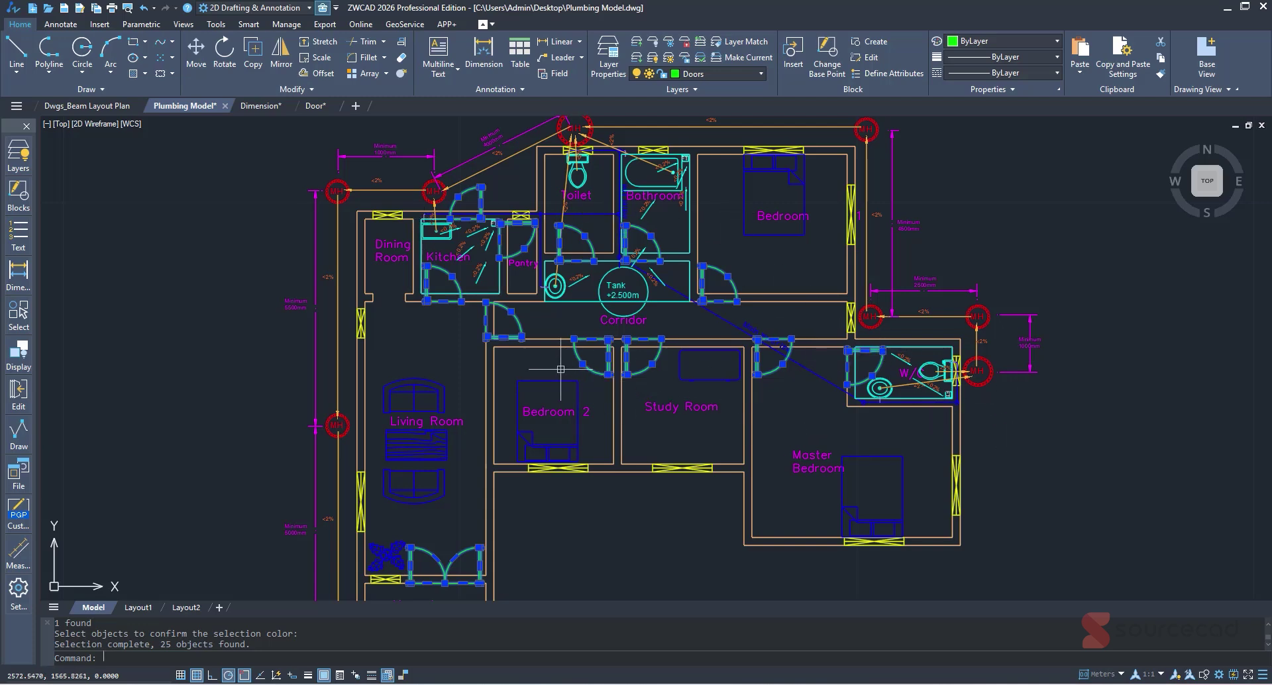
{"action": "key", "text": "Escape"}
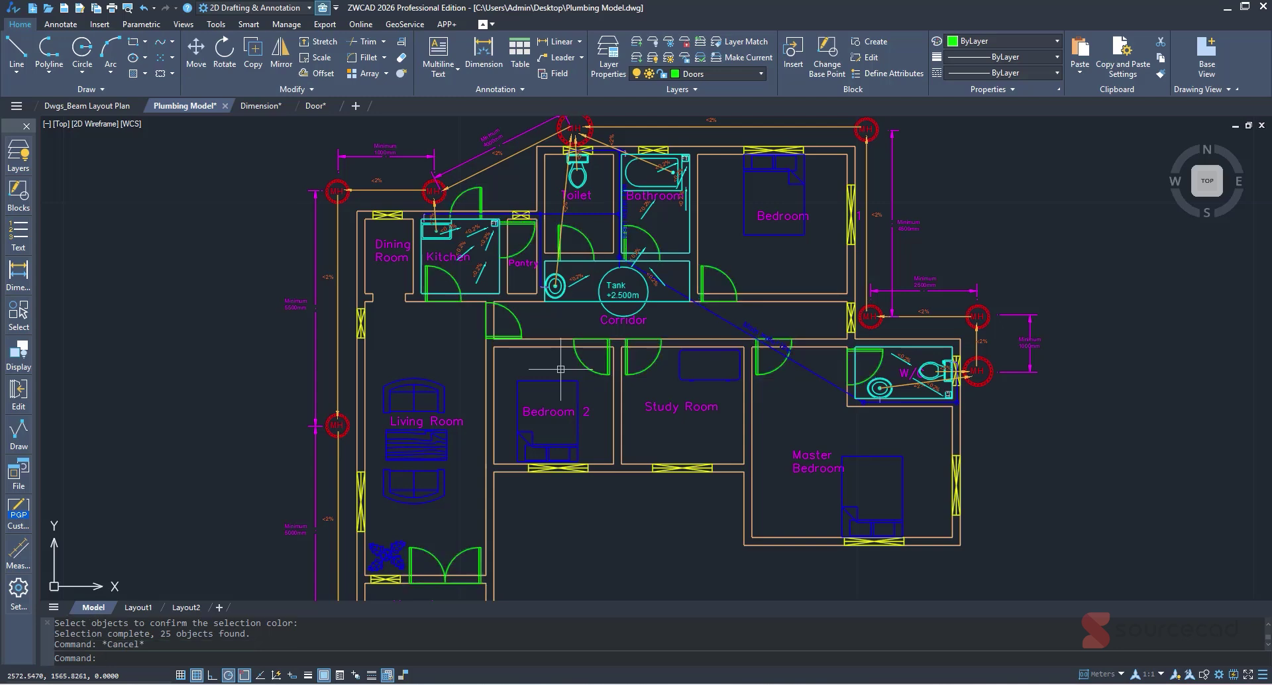
Step: Use Select by Block Name to select every block with the same name as the bed in Bedroom 2
{"action": "left_click", "coordinate": [19, 316]}
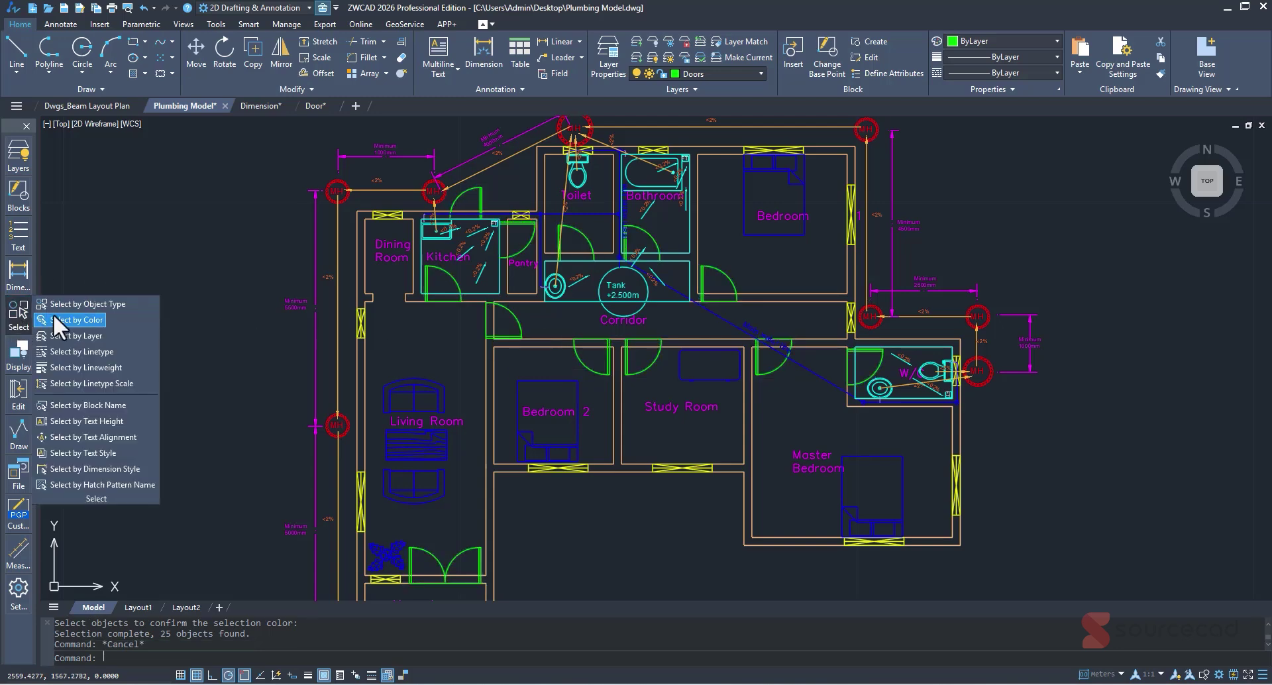
{"action": "left_click", "coordinate": [101, 407]}
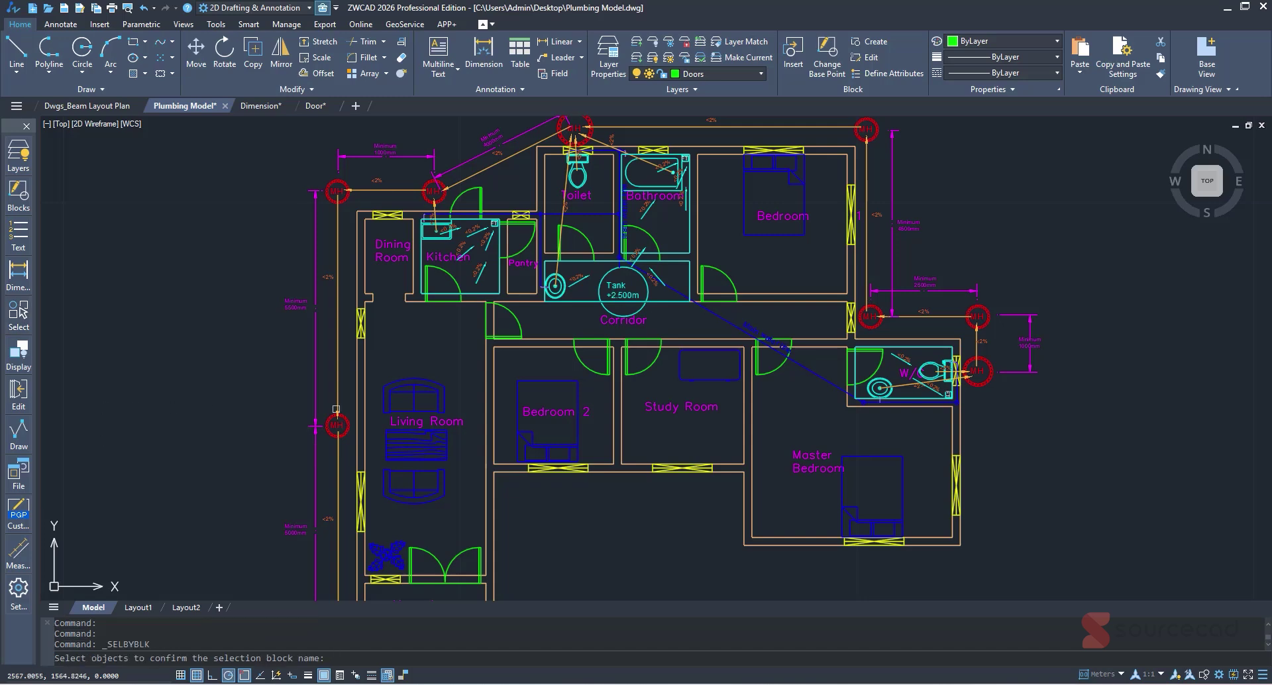
{"action": "left_click", "coordinate": [535, 380]}
{"action": "key", "text": "Return"}
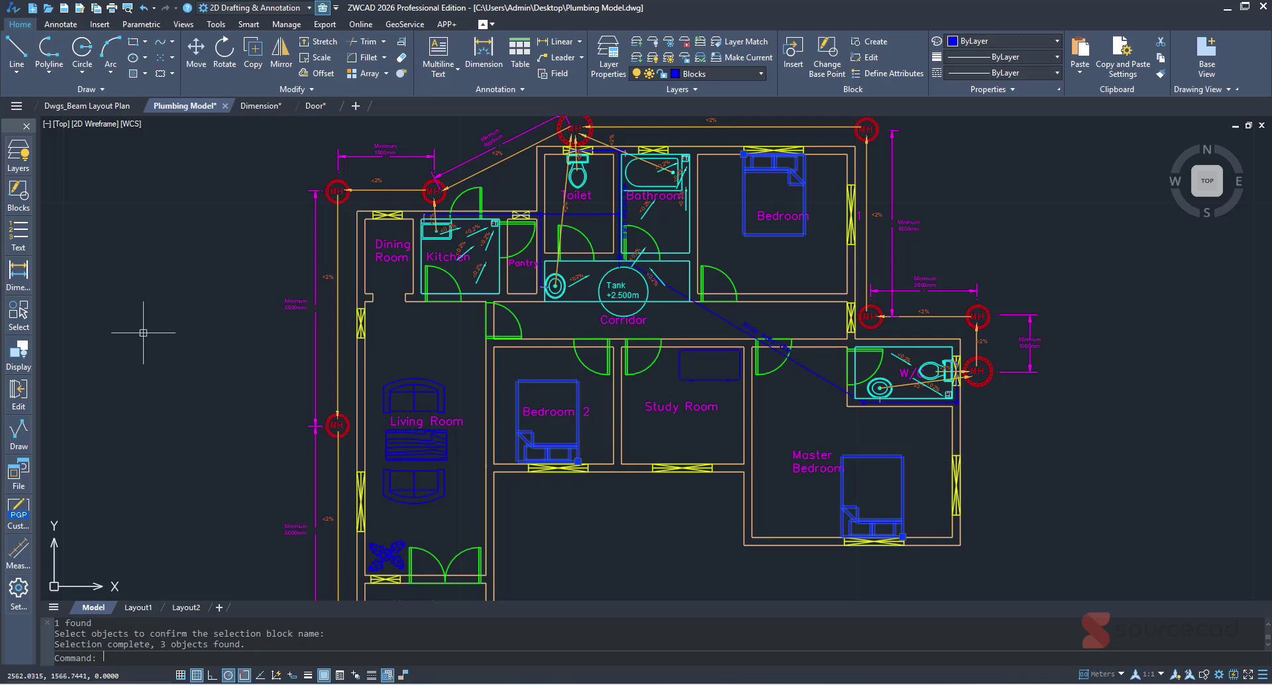
{"action": "left_click", "coordinate": [15, 313]}
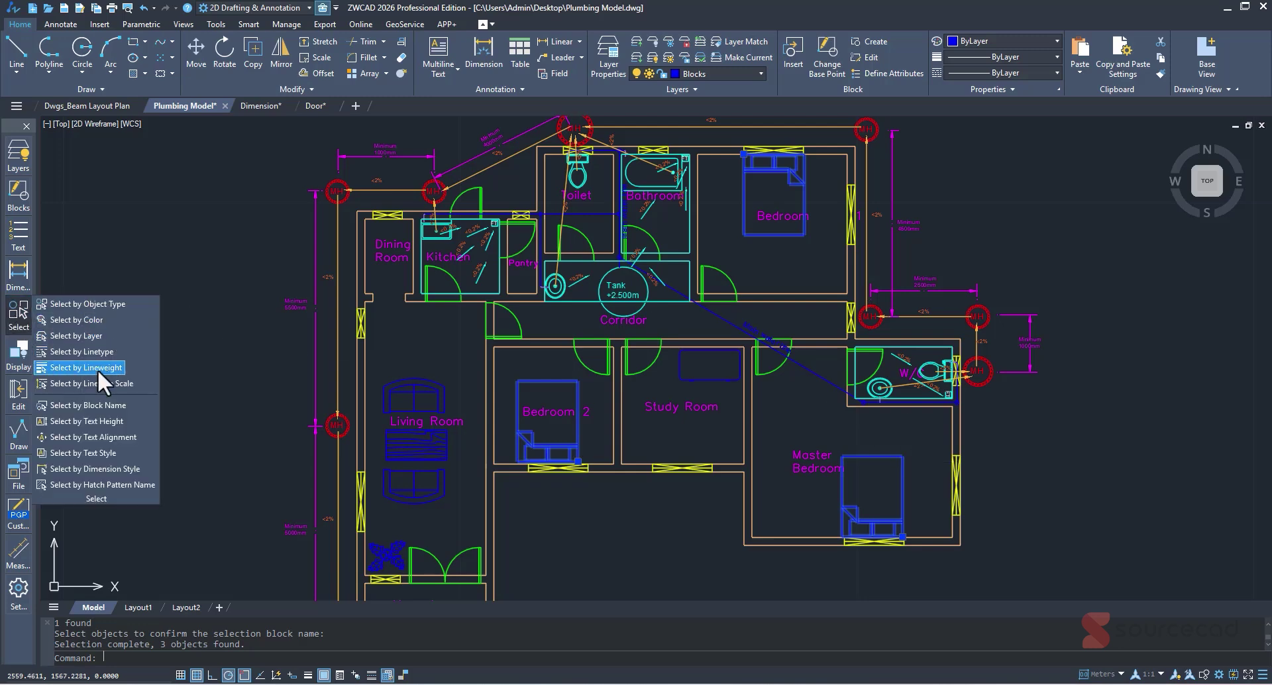
{"action": "left_click", "coordinate": [130, 337]}
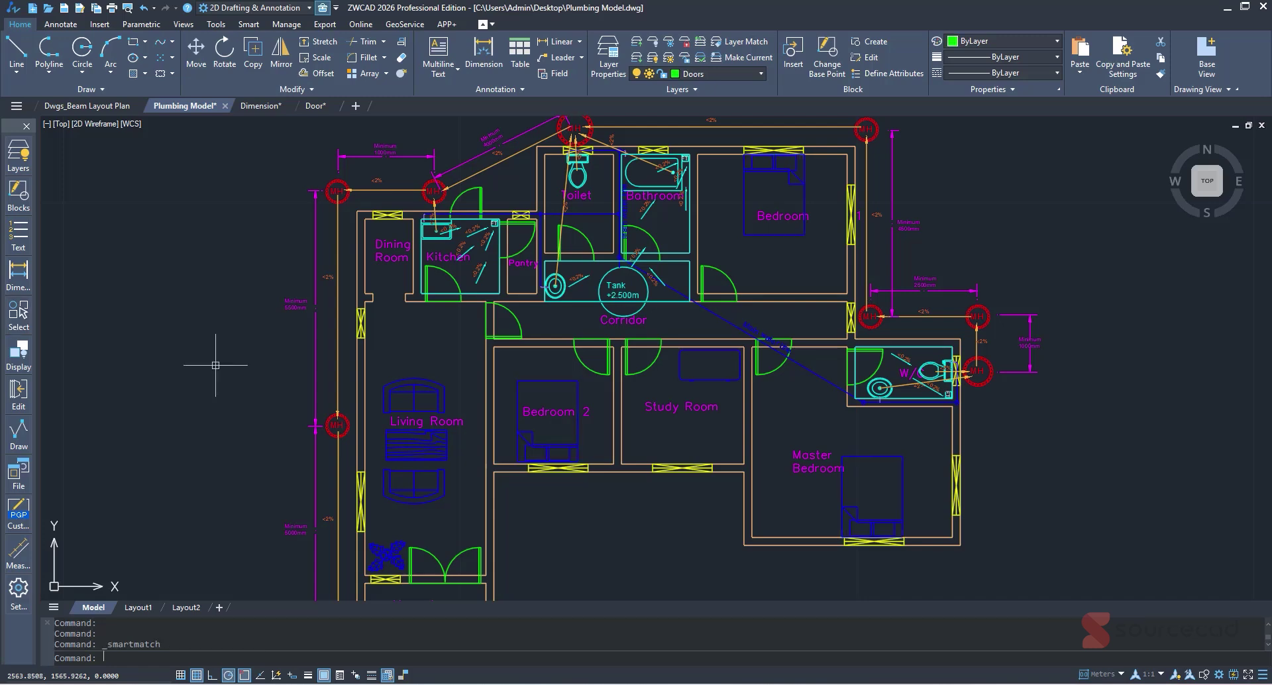
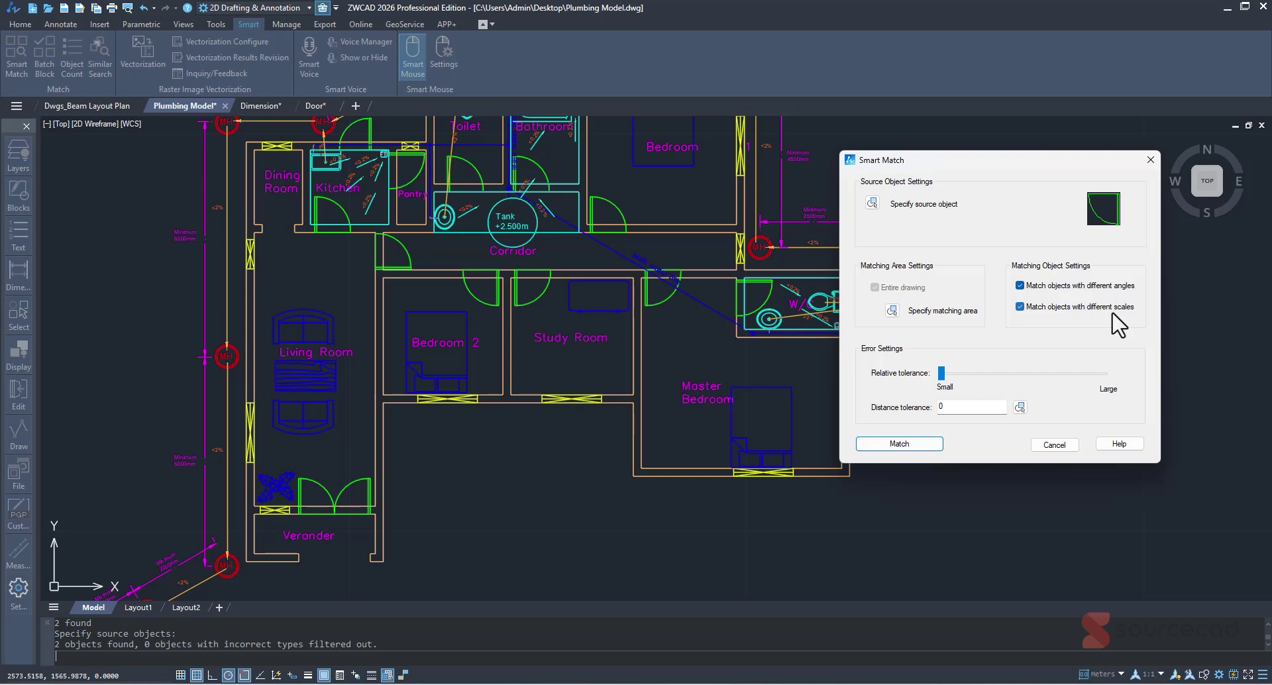
Step: Exclude objects with different scales in Smart Match, match the source door across the drawing, confirm the matches and clear the selection
{"action": "left_click", "coordinate": [1024, 308]}
{"action": "left_click", "coordinate": [901, 445]}
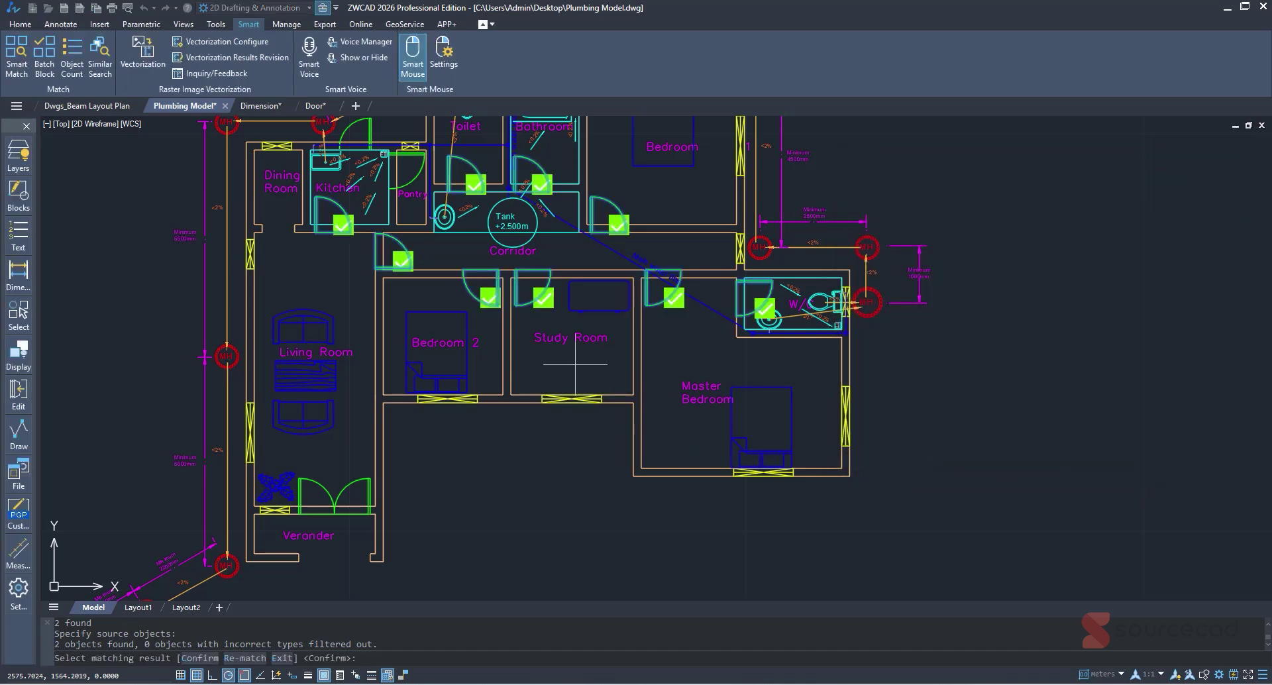
{"action": "middle_click_drag", "start_coordinate": [569, 362], "coordinate": [579, 432]}
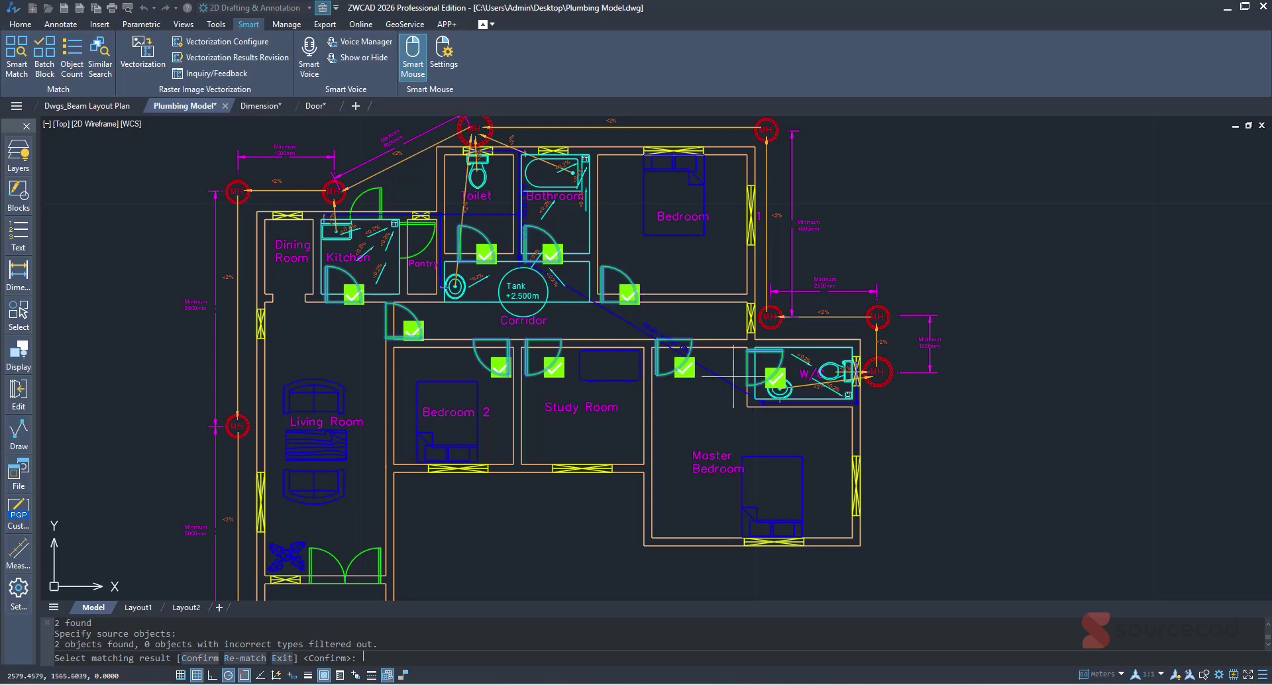
{"action": "key", "text": "Return"}
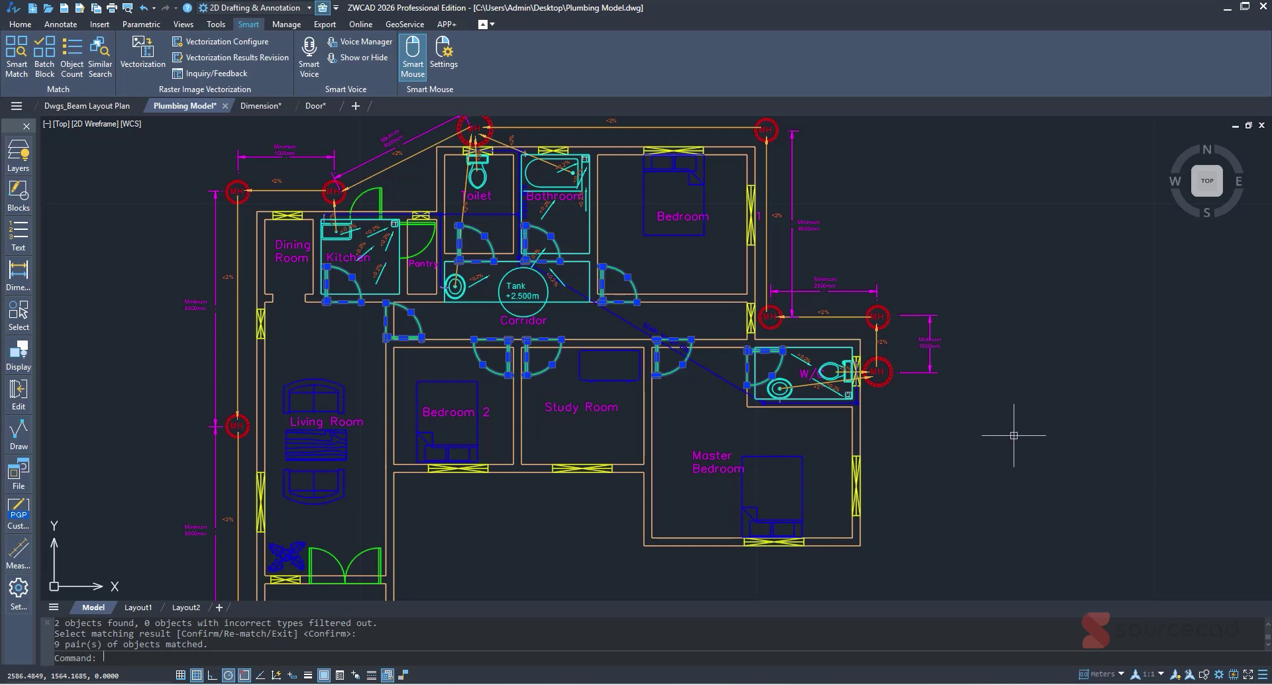
{"action": "key", "text": "Escape"}
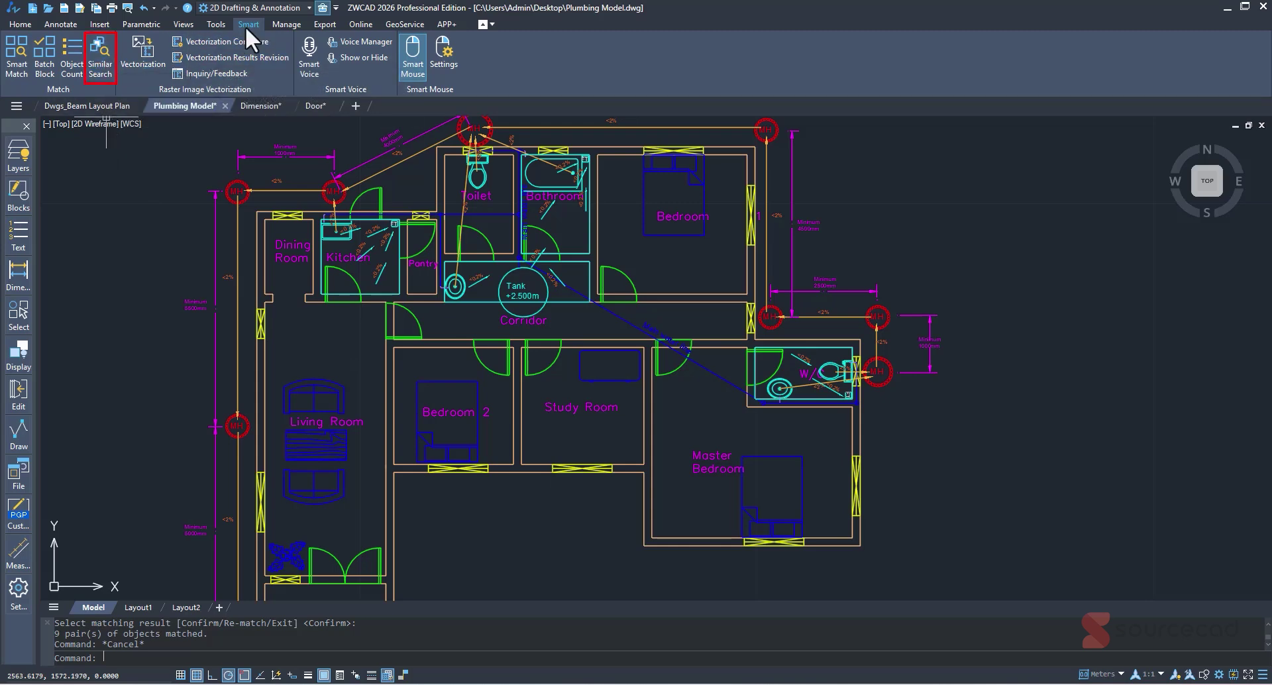
Step: Set the washbasin beside the tank as the Similar Search source object and open the search range settings
{"action": "left_click", "coordinate": [100, 56]}
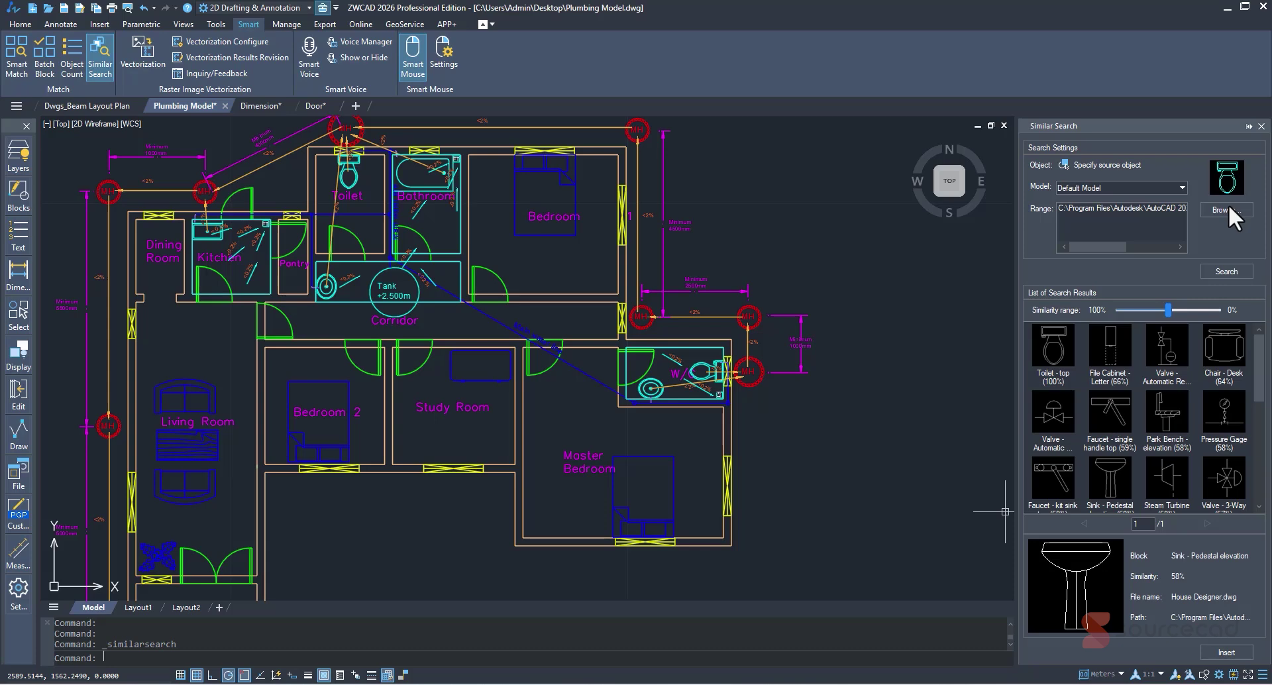
{"action": "left_click", "coordinate": [1063, 163]}
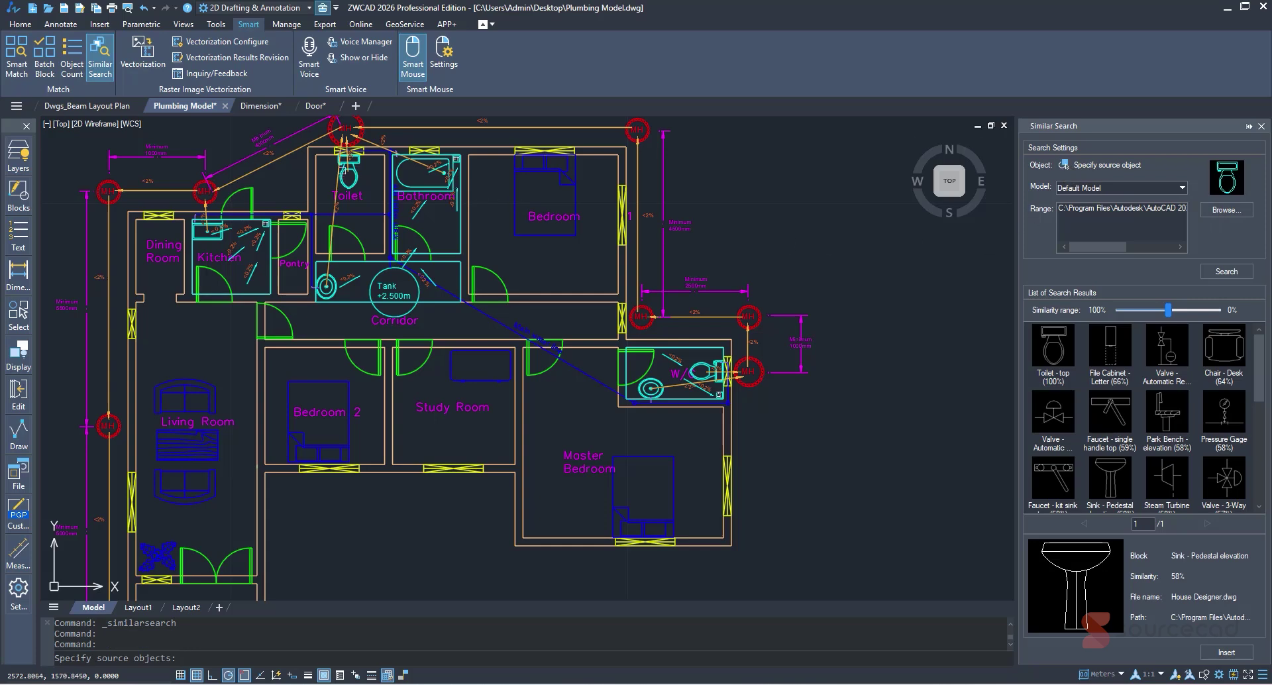
{"action": "scroll", "coordinate": [343, 170], "scroll_direction": "up", "scroll_amount": 4}
{"action": "mouse_move", "coordinate": [393, 294]}
{"action": "middle_mouse_down"}
{"action": "mouse_move", "coordinate": [385, 309]}
{"action": "mouse_move", "coordinate": [588, 246]}
{"action": "middle_mouse_up"}
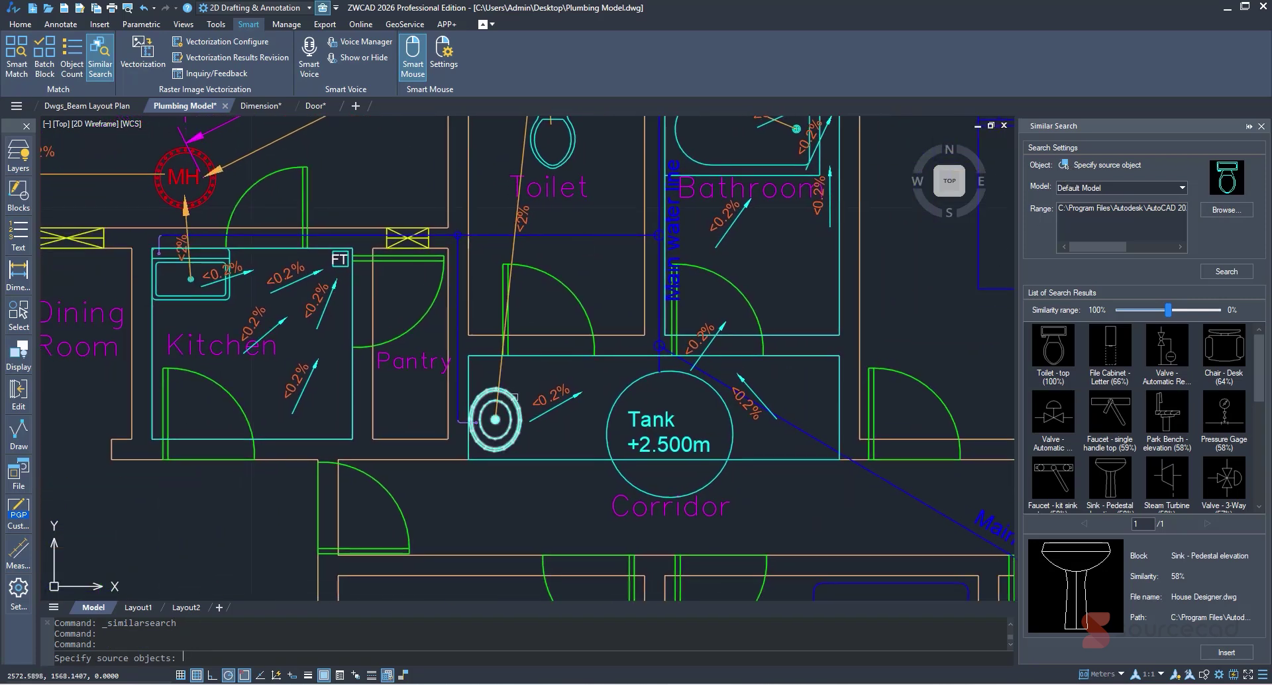
{"action": "left_click", "coordinate": [514, 397]}
{"action": "key", "text": "Return"}
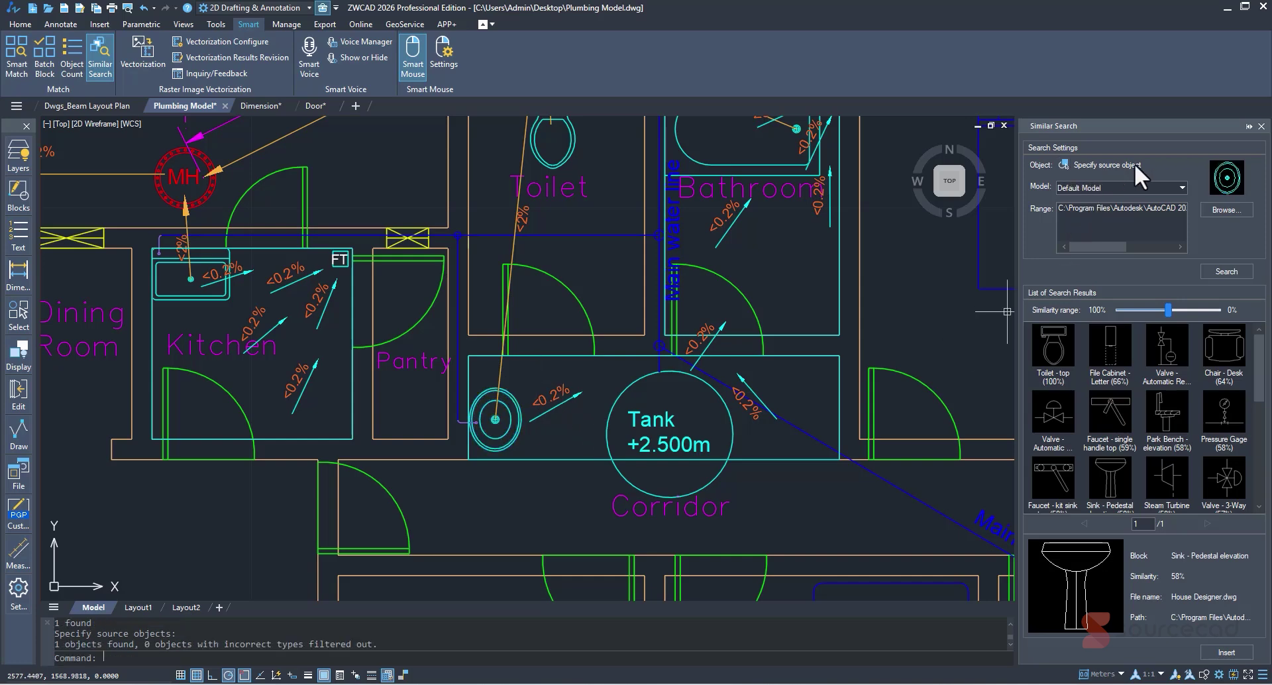
{"action": "left_click", "coordinate": [1225, 209]}
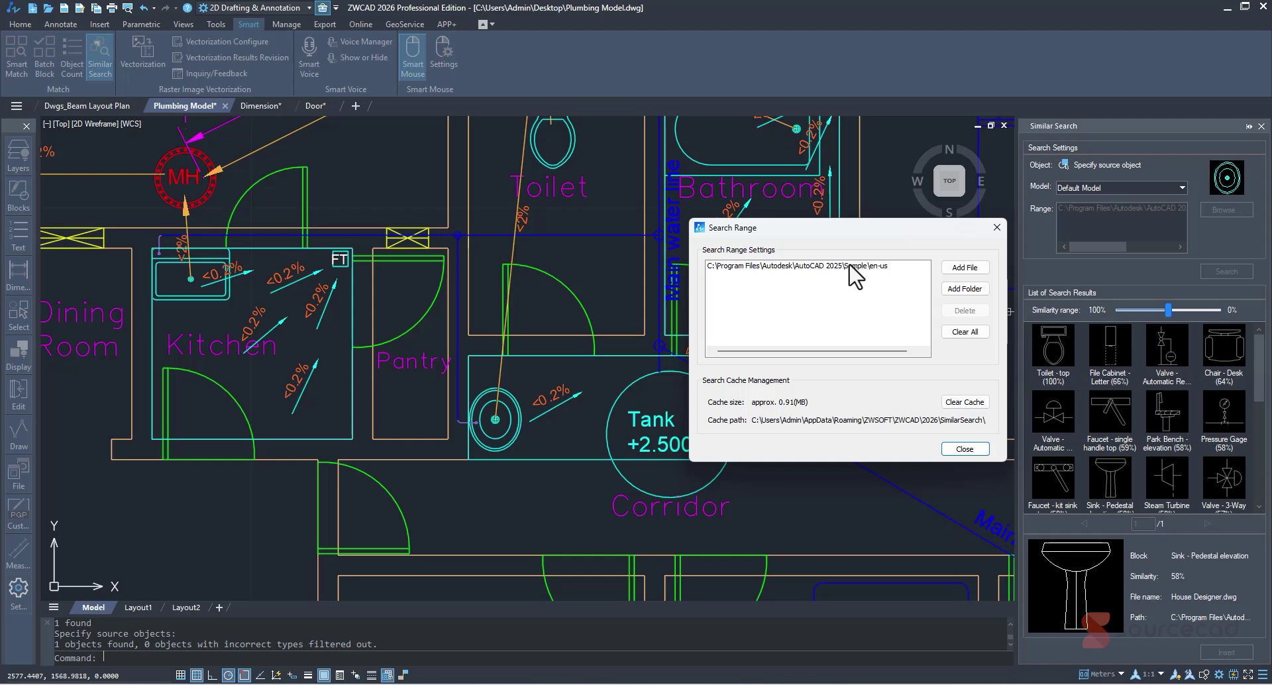
Step: Try to add the AutoCAD 2025\Sample\en-us folder to the Similar Search range
{"action": "left_click", "coordinate": [969, 296]}
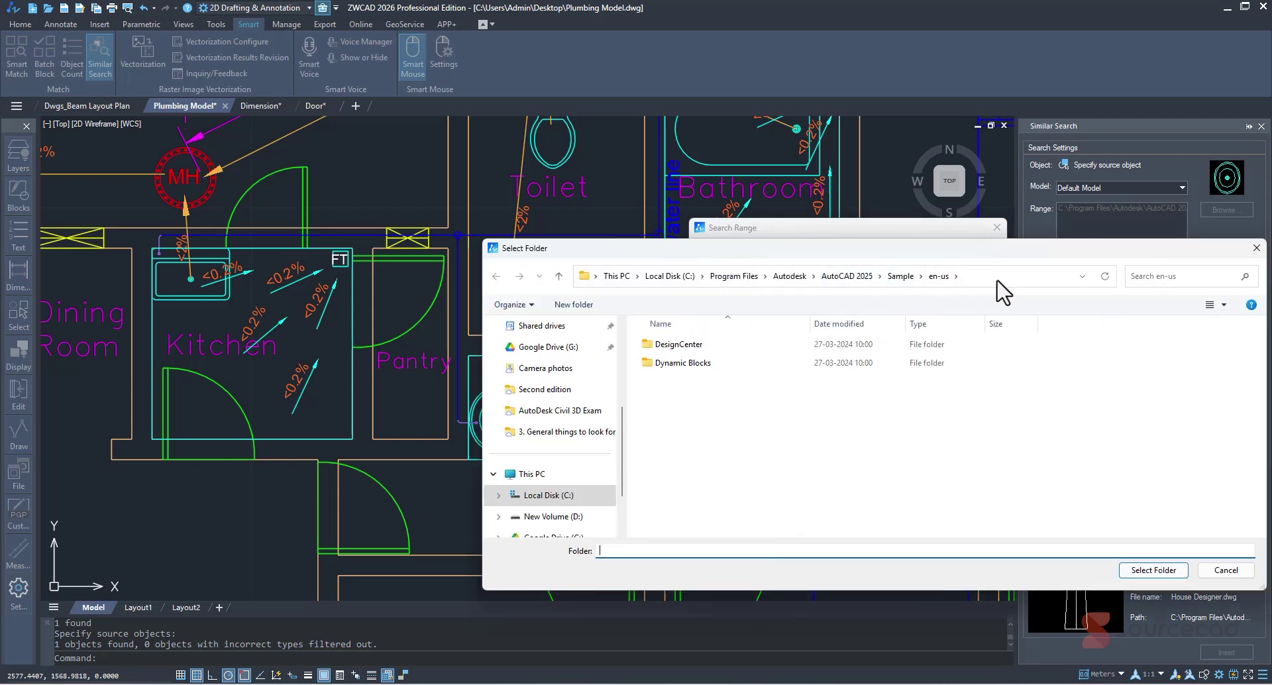
{"action": "left_click", "coordinate": [997, 281]}
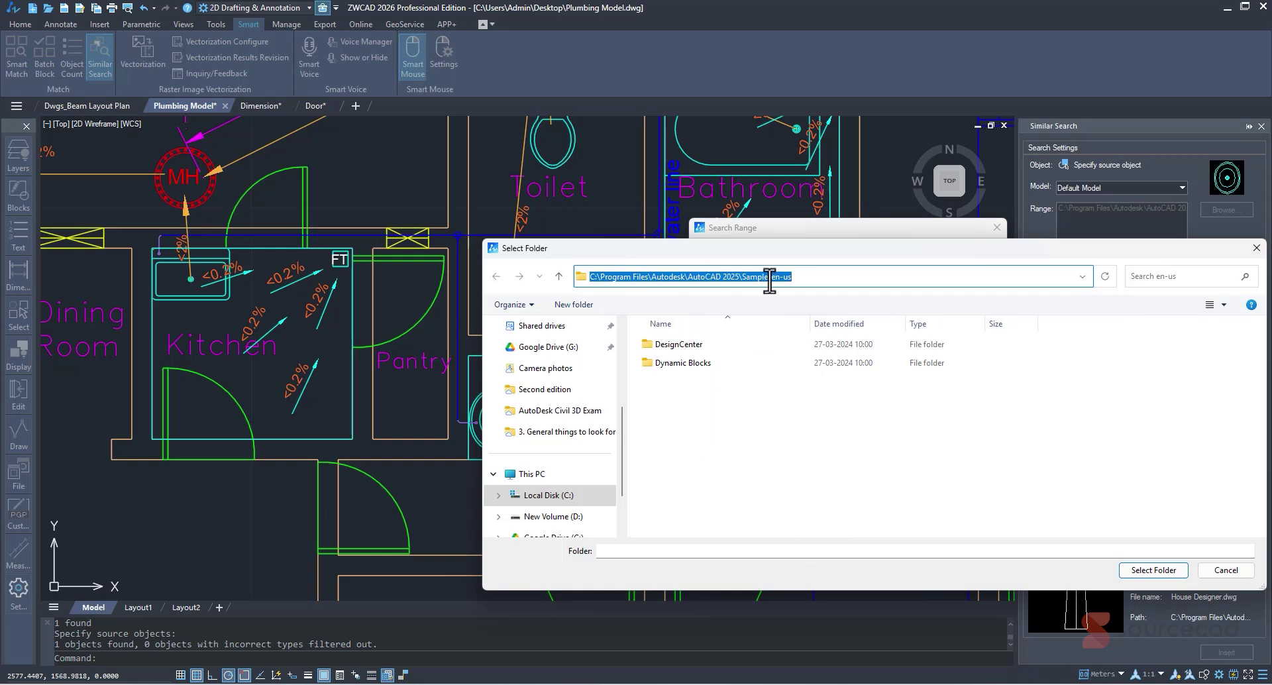
{"action": "left_click_drag", "start_coordinate": [860, 252], "coordinate": [730, 213]}
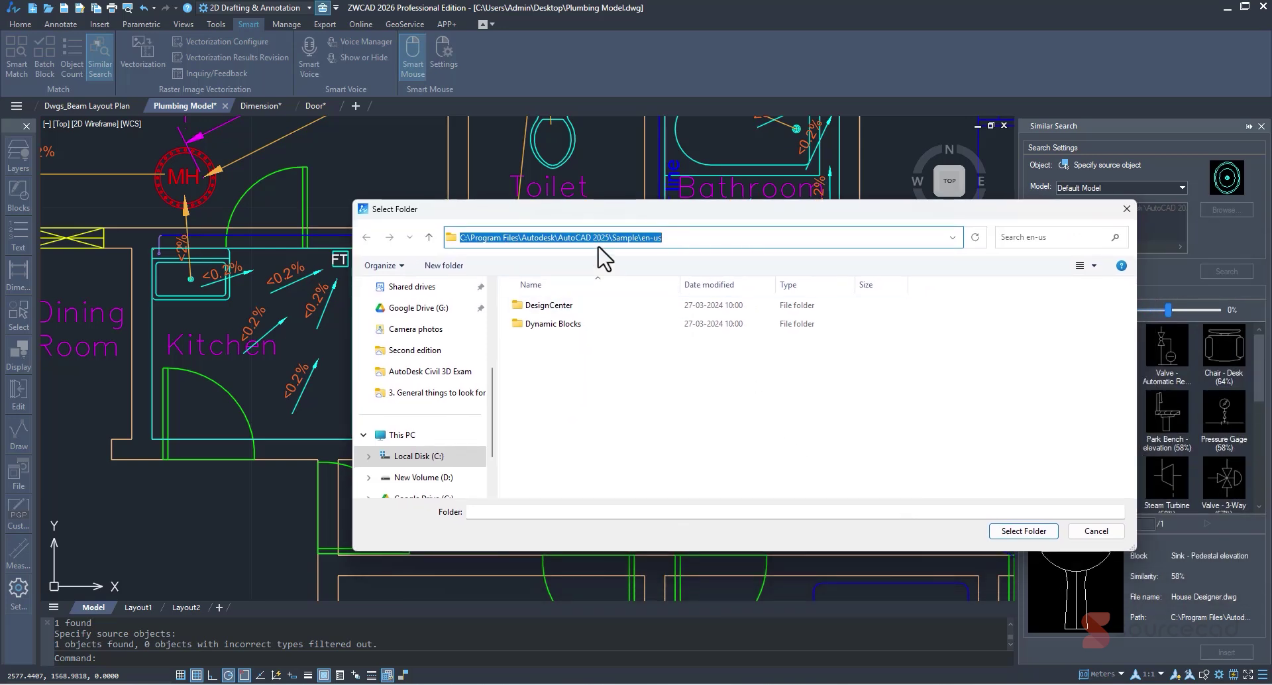
{"action": "left_click", "coordinate": [1037, 531]}
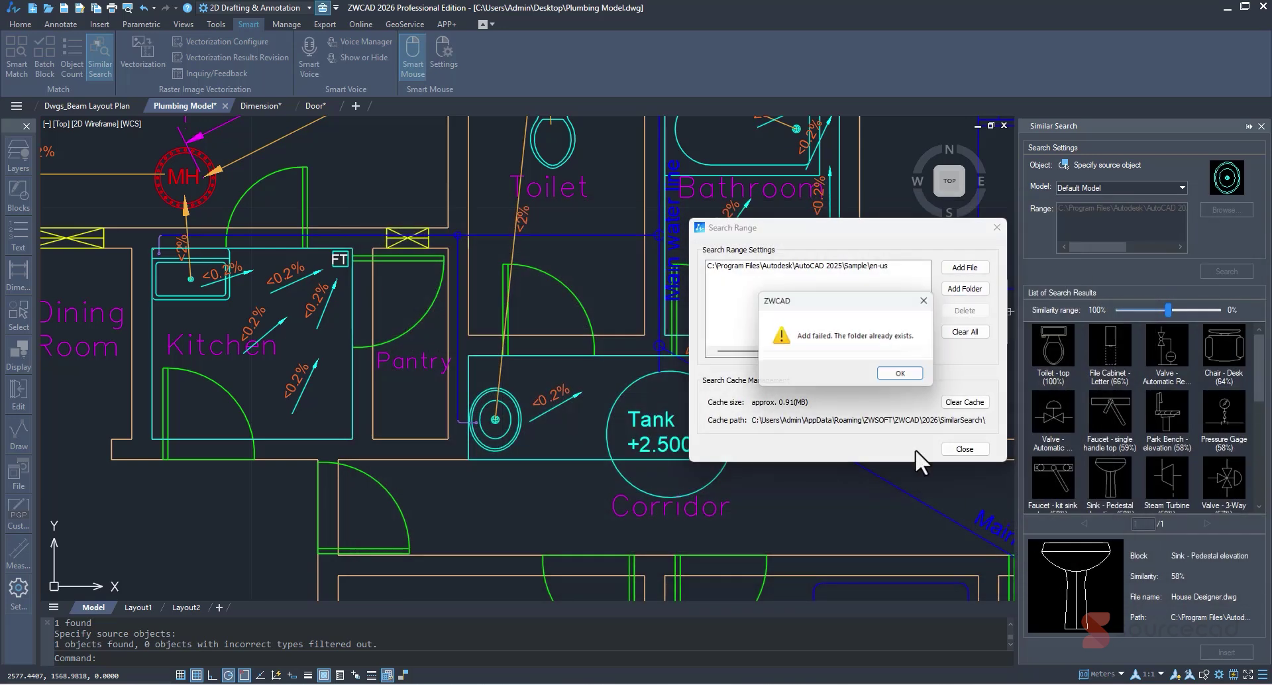
{"action": "left_click", "coordinate": [897, 372]}
{"action": "left_click", "coordinate": [818, 267]}
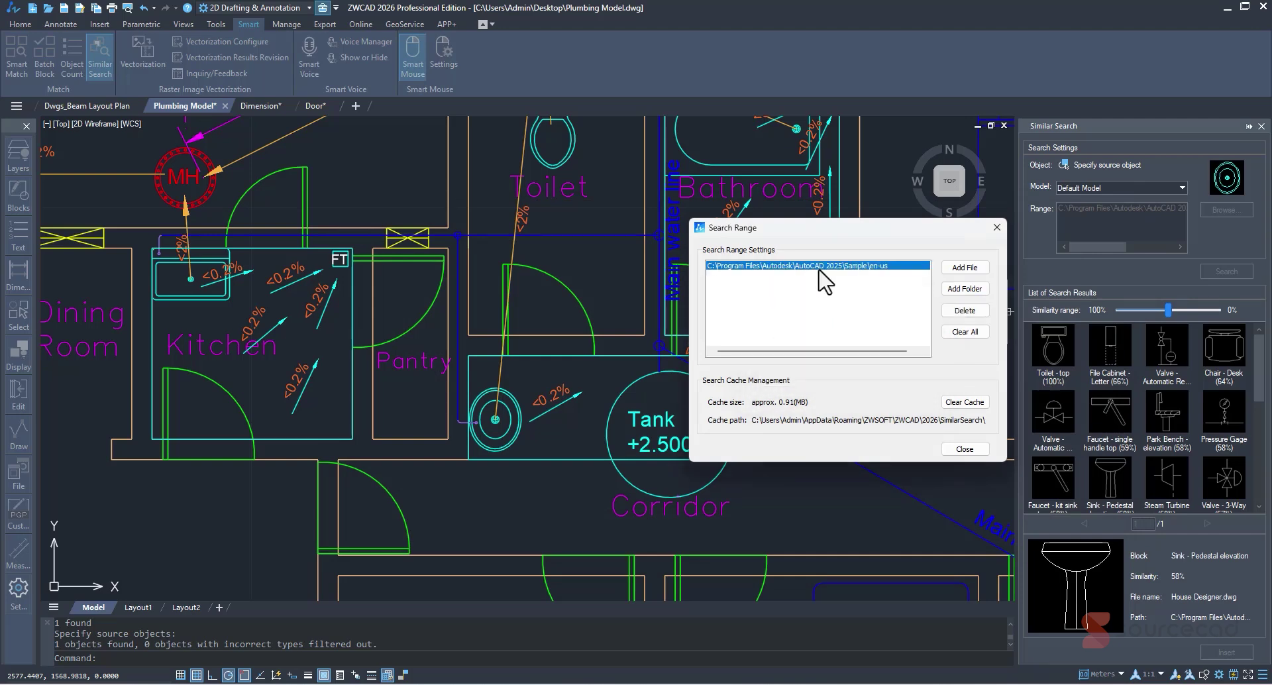
Step: Close the search range settings, search for blocks similar to the washbasin, then narrow and widen the similarity range of the results
{"action": "left_click", "coordinate": [964, 449]}
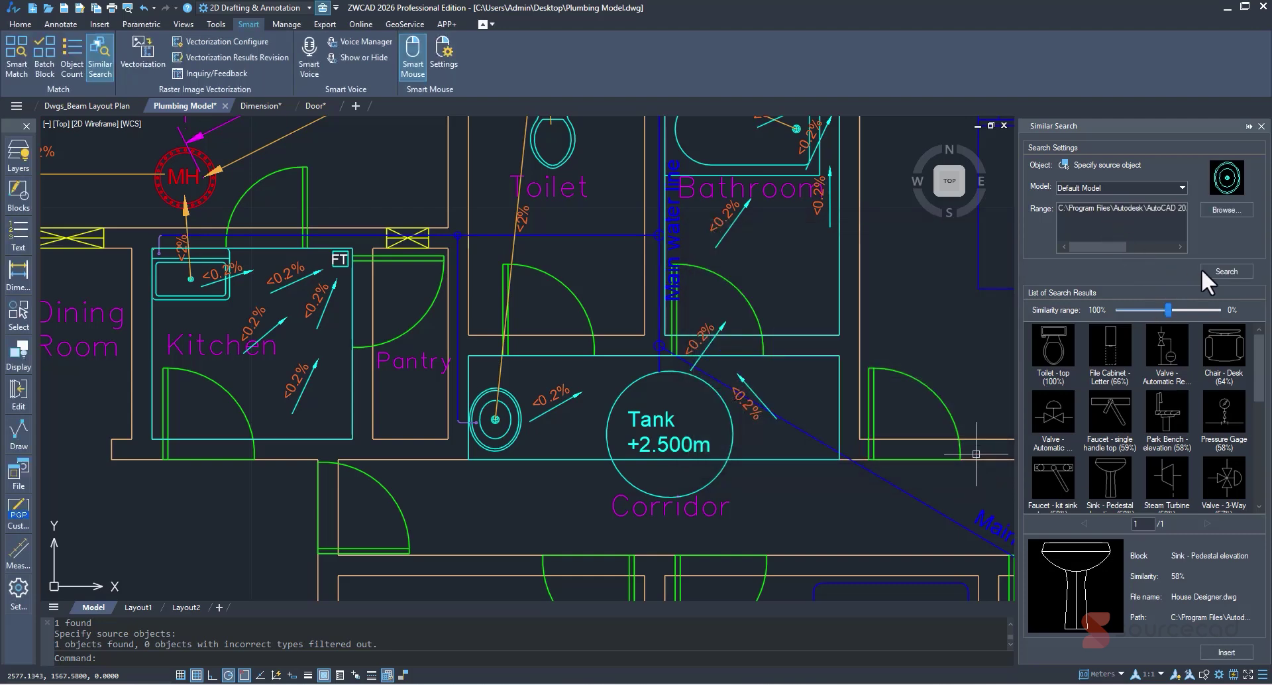
{"action": "left_click", "coordinate": [1226, 276]}
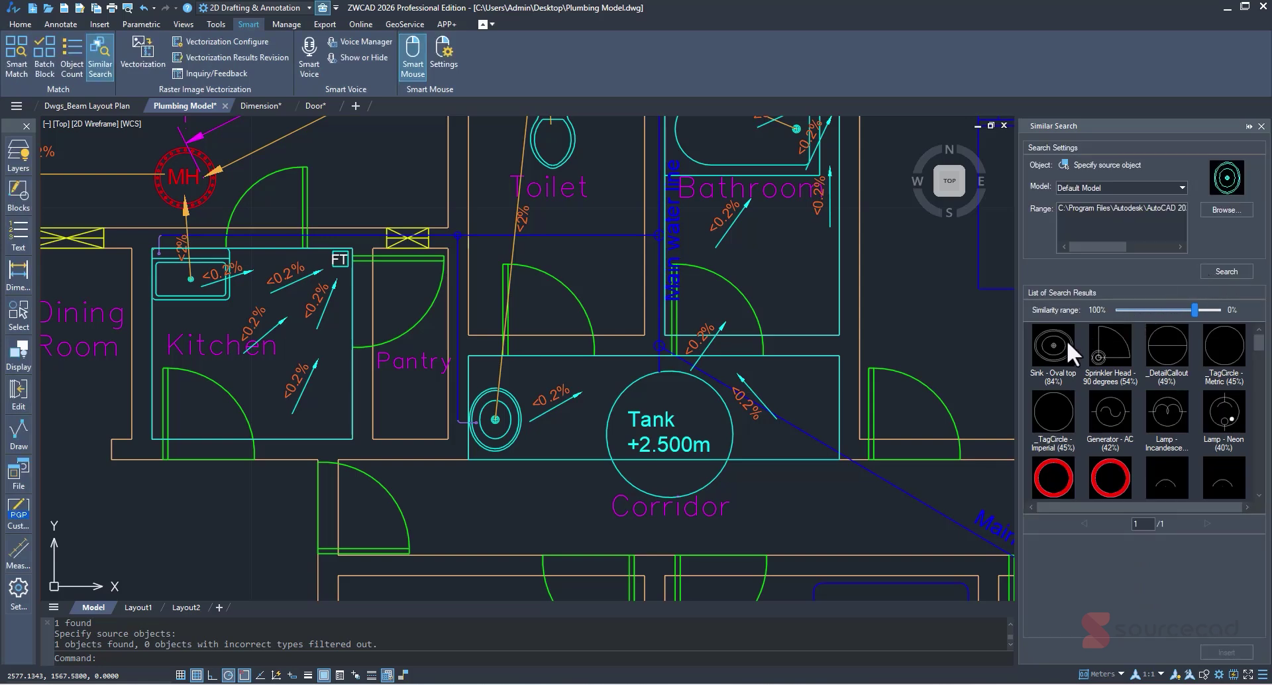
{"action": "scroll", "coordinate": [1200, 433], "scroll_direction": "down", "scroll_amount": 5}
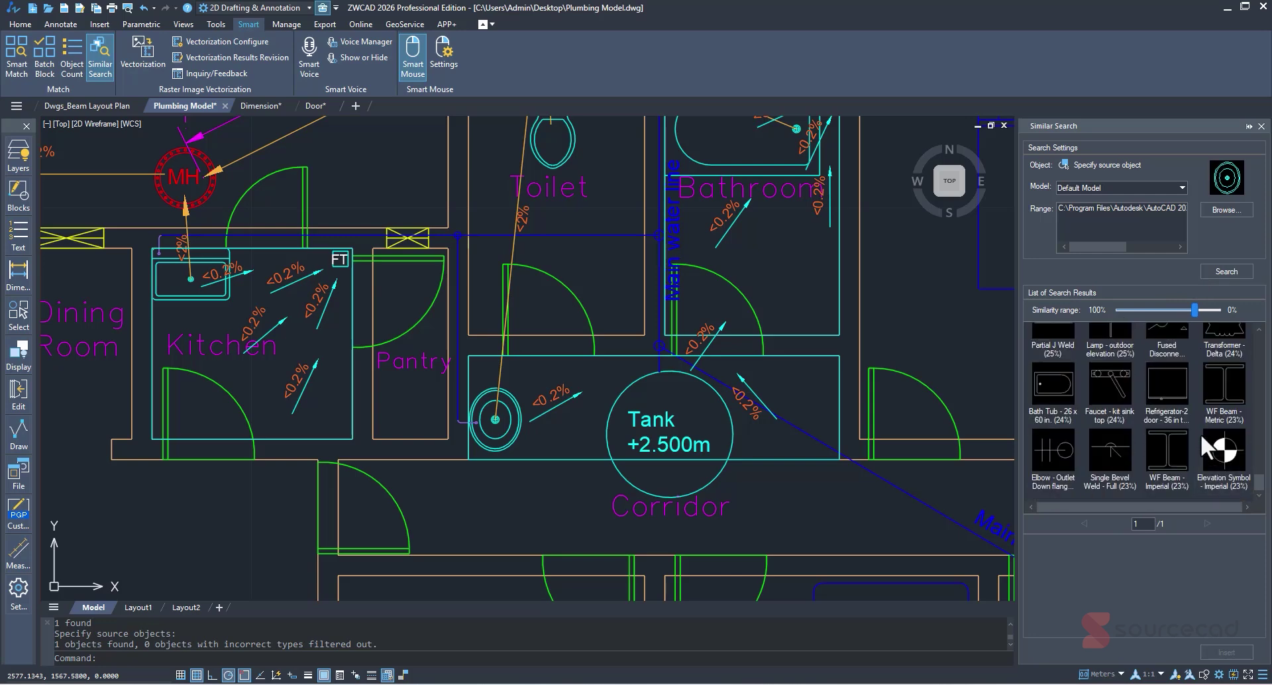
{"action": "scroll", "coordinate": [1200, 434], "scroll_direction": "up", "scroll_amount": 5}
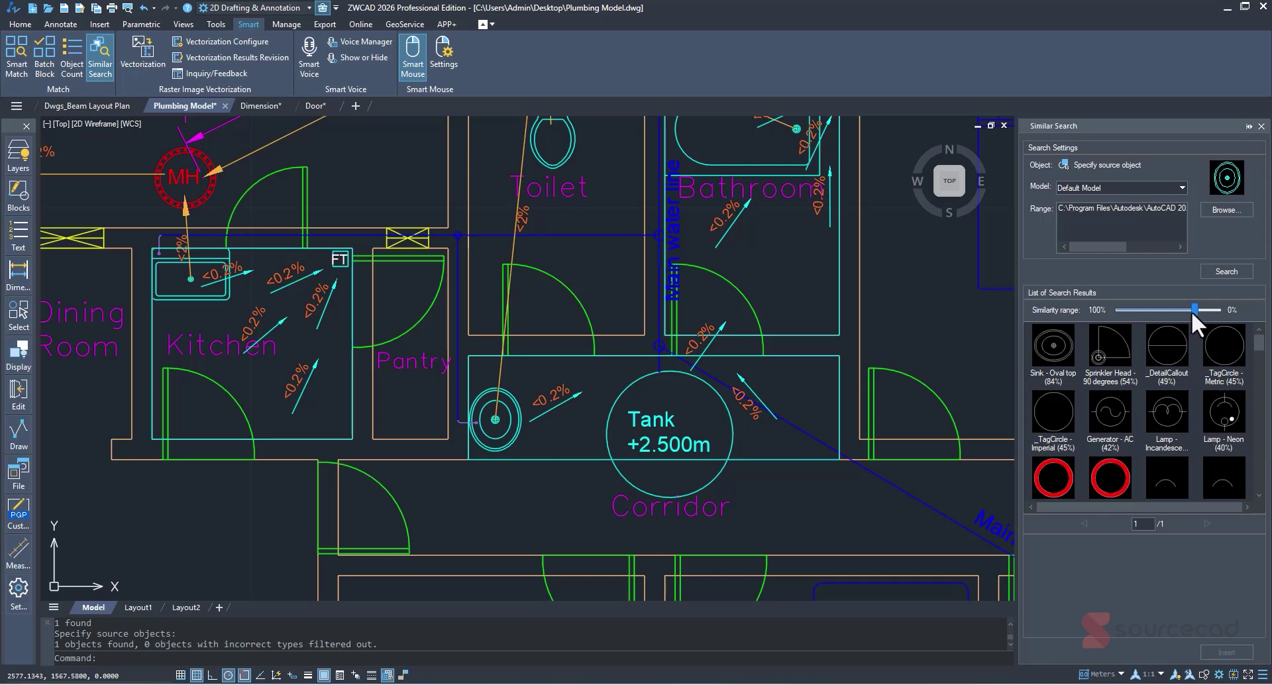
{"action": "left_click_drag", "start_coordinate": [1195, 310], "coordinate": [1151, 312]}
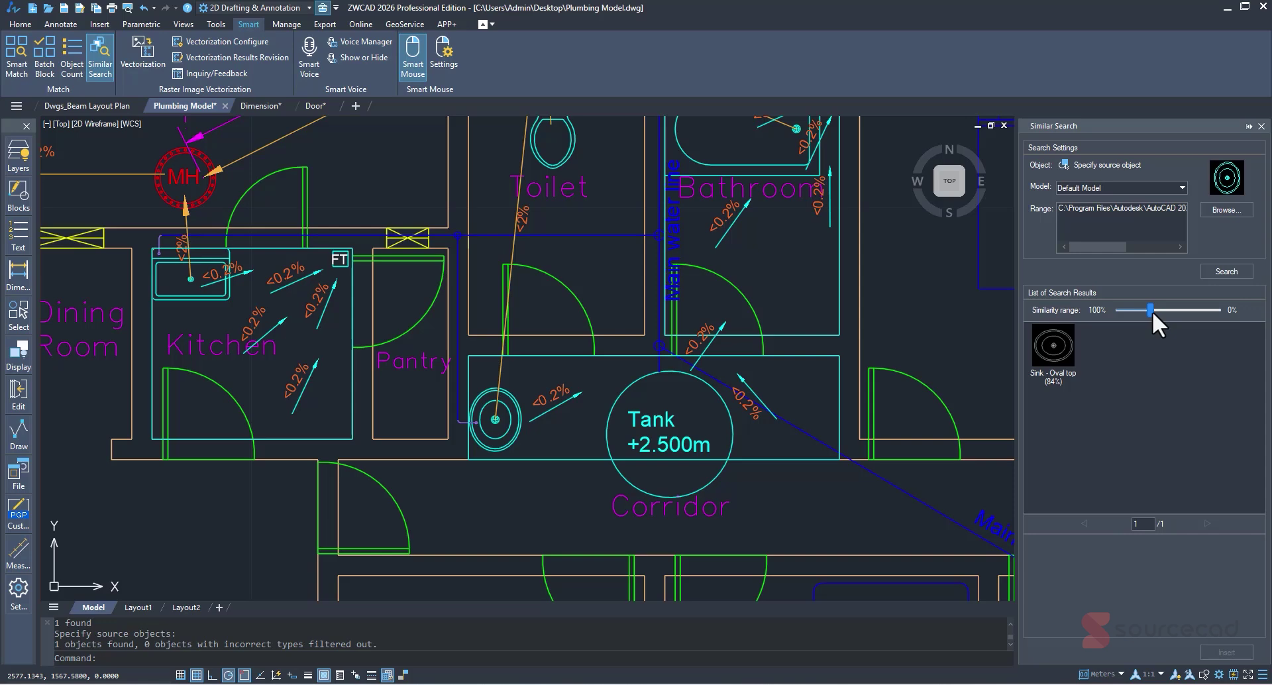
{"action": "left_click_drag", "start_coordinate": [1150, 308], "coordinate": [1178, 306]}
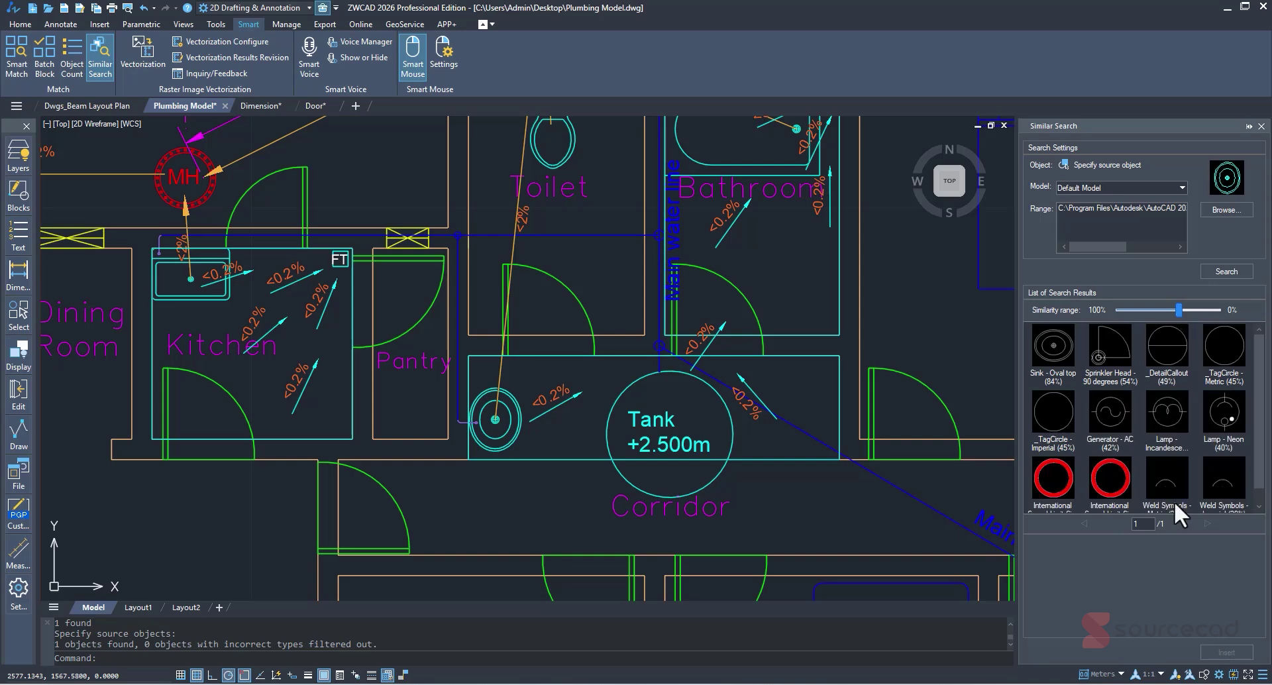
Step: Insert the Sprinkler Head - 90 degrees block from the search results beside the Bathroom, erase it and close Similar Search
{"action": "left_click", "coordinate": [1117, 347]}
{"action": "left_click", "coordinate": [1225, 652]}
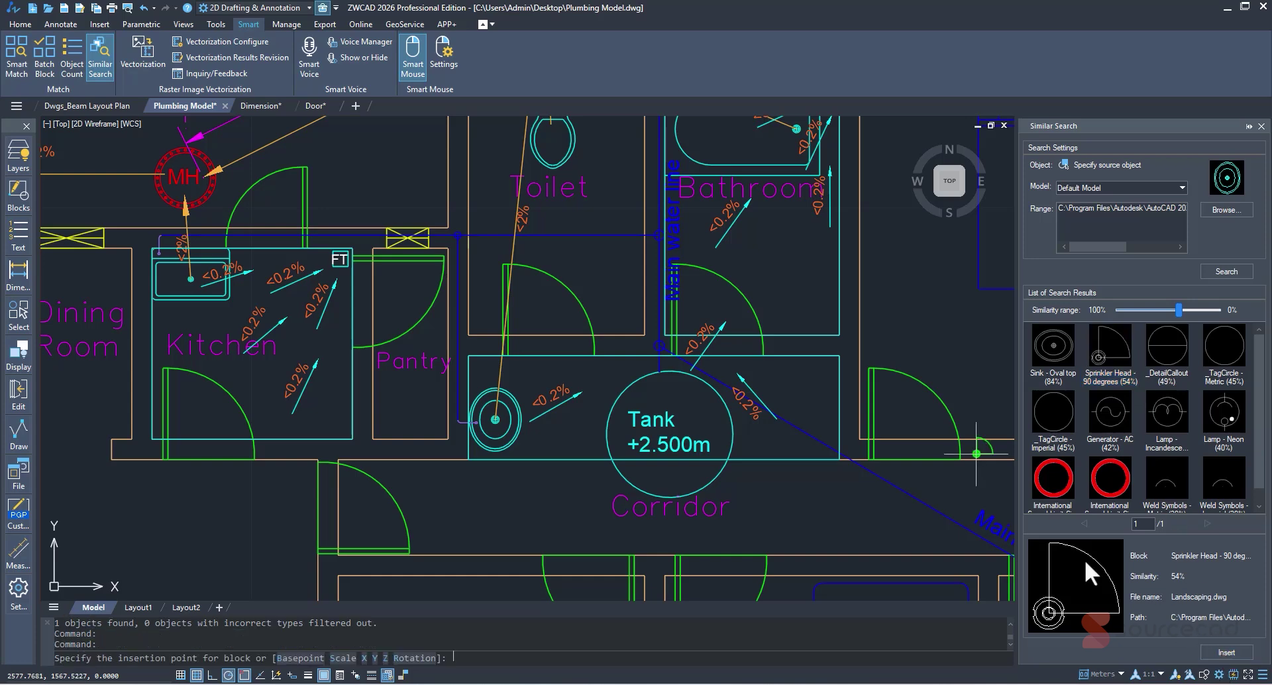
{"action": "left_click", "coordinate": [923, 323]}
{"action": "left_click_drag", "start_coordinate": [947, 318], "coordinate": [900, 257]}
{"action": "key", "text": "Delete"}
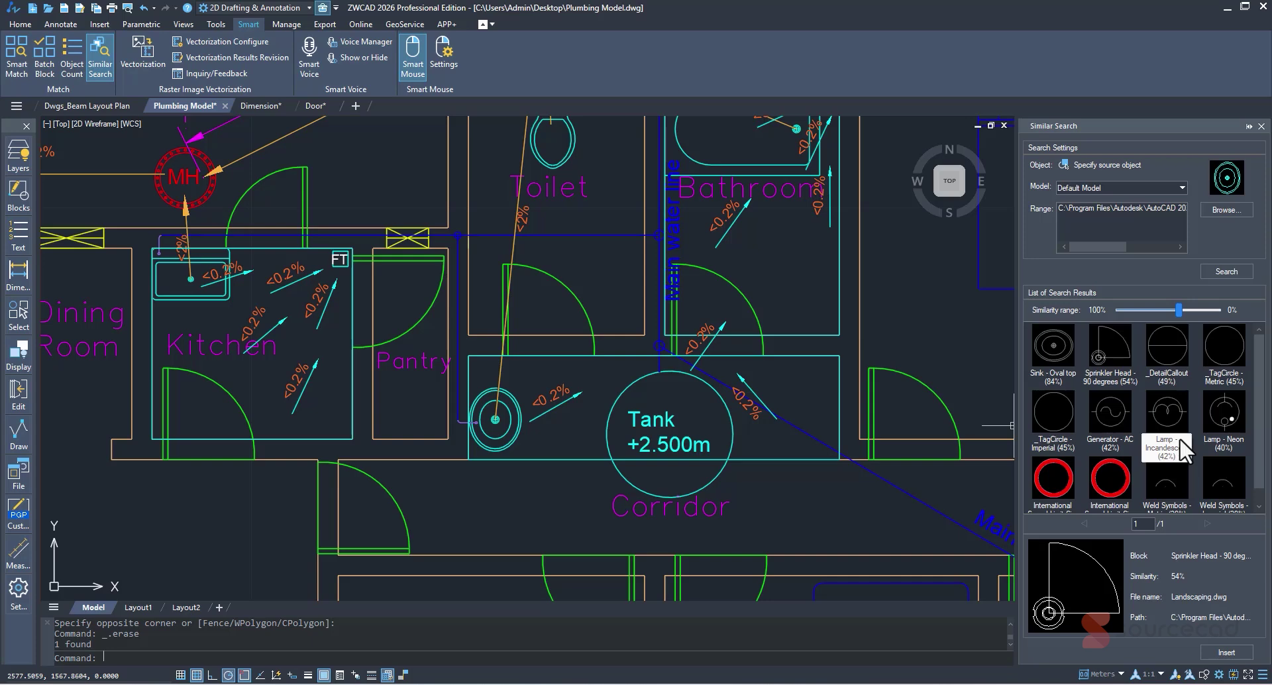
{"action": "left_click", "coordinate": [1261, 126]}
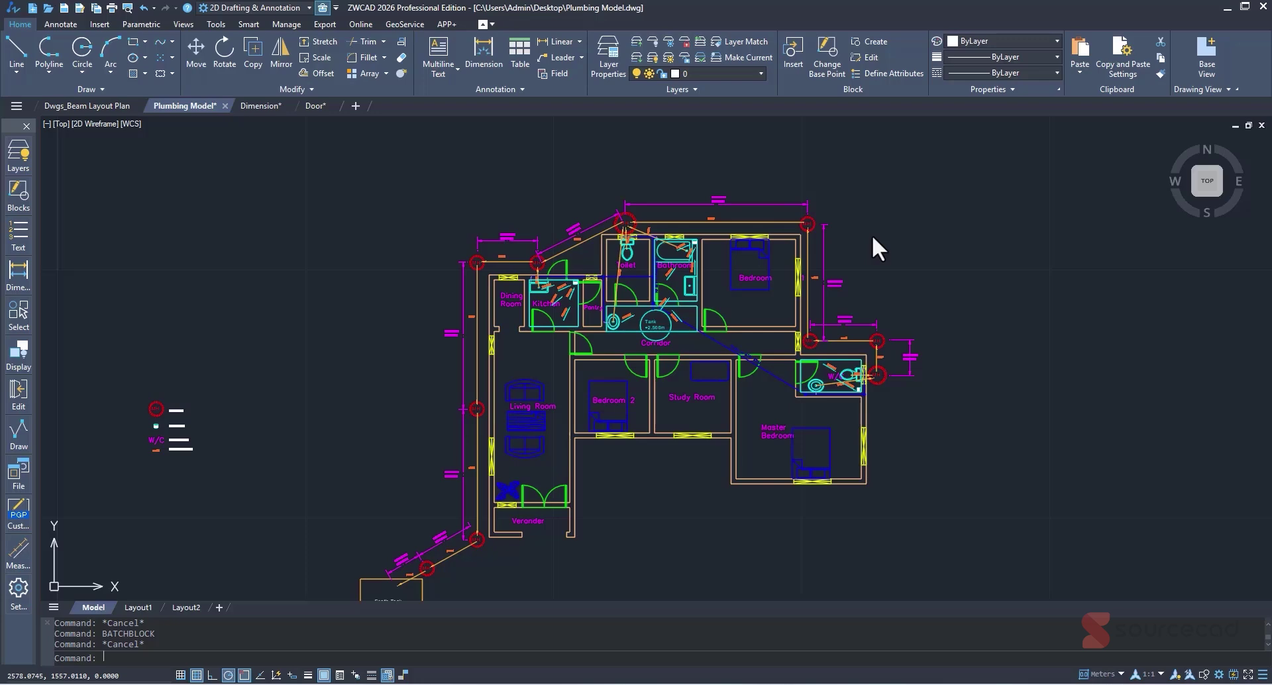
Step: Start Batch Block and specify the kitchen sink as the source object for matching
{"action": "scroll", "coordinate": [549, 298], "scroll_direction": "up", "scroll_amount": 8}
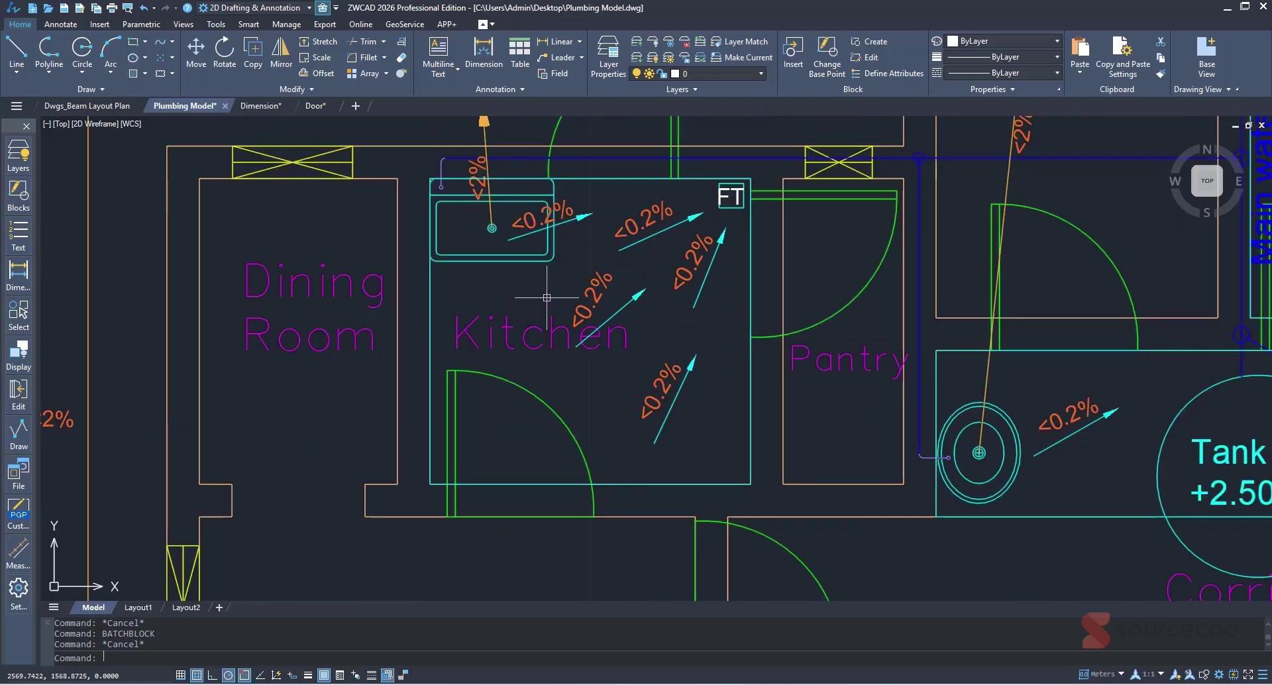
{"action": "mouse_move", "coordinate": [634, 276]}
{"action": "middle_mouse_down"}
{"action": "mouse_move", "coordinate": [384, 355]}
{"action": "mouse_move", "coordinate": [304, 349]}
{"action": "middle_mouse_up"}
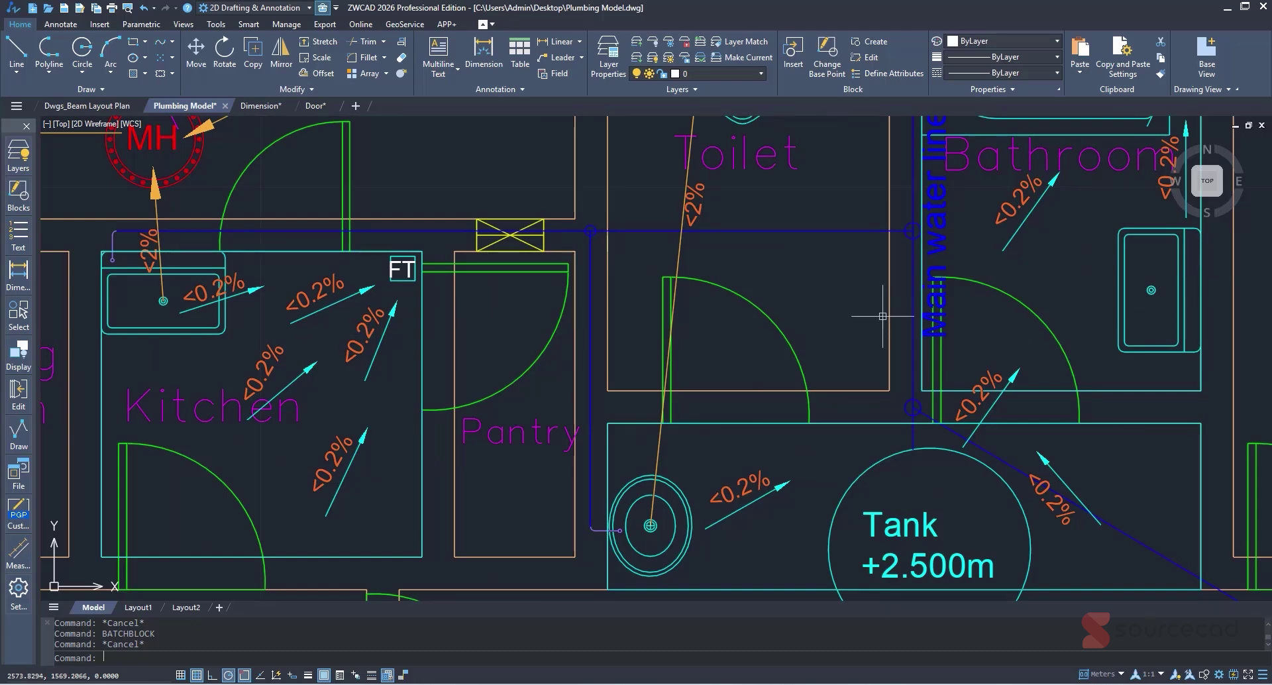
{"action": "type", "text": "BATCHBLOCK"}
{"action": "key", "text": "Return"}
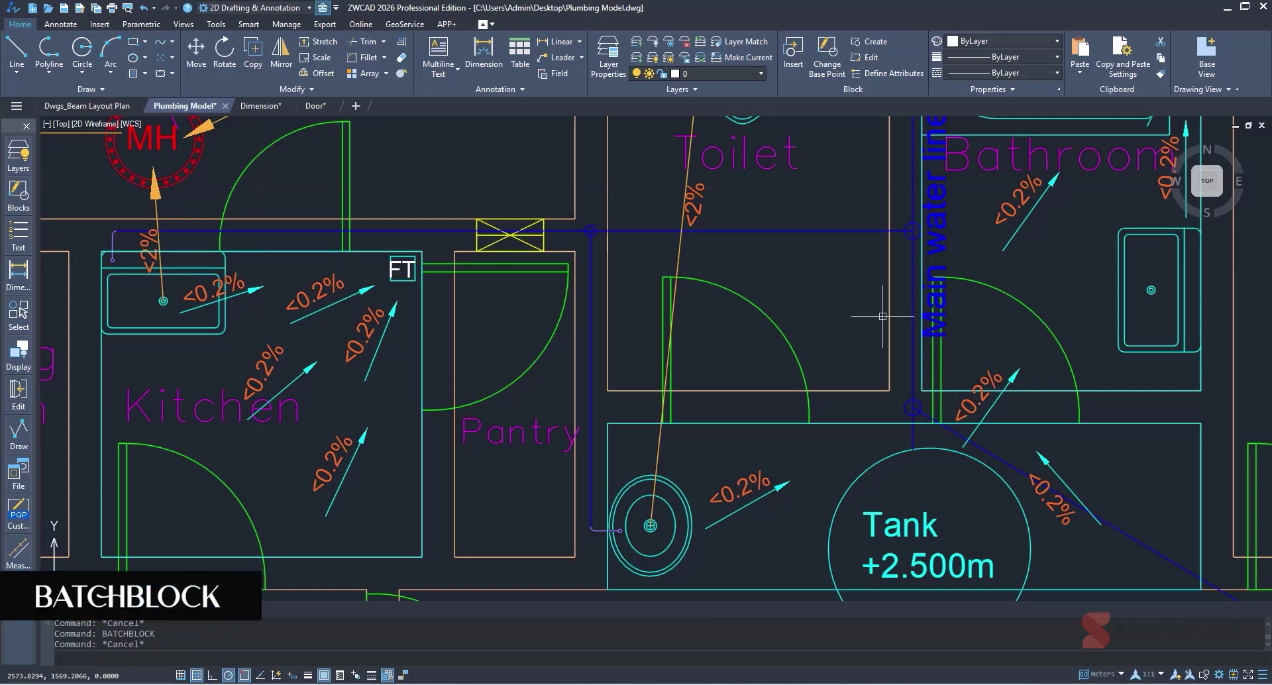
{"action": "key", "text": "Return"}
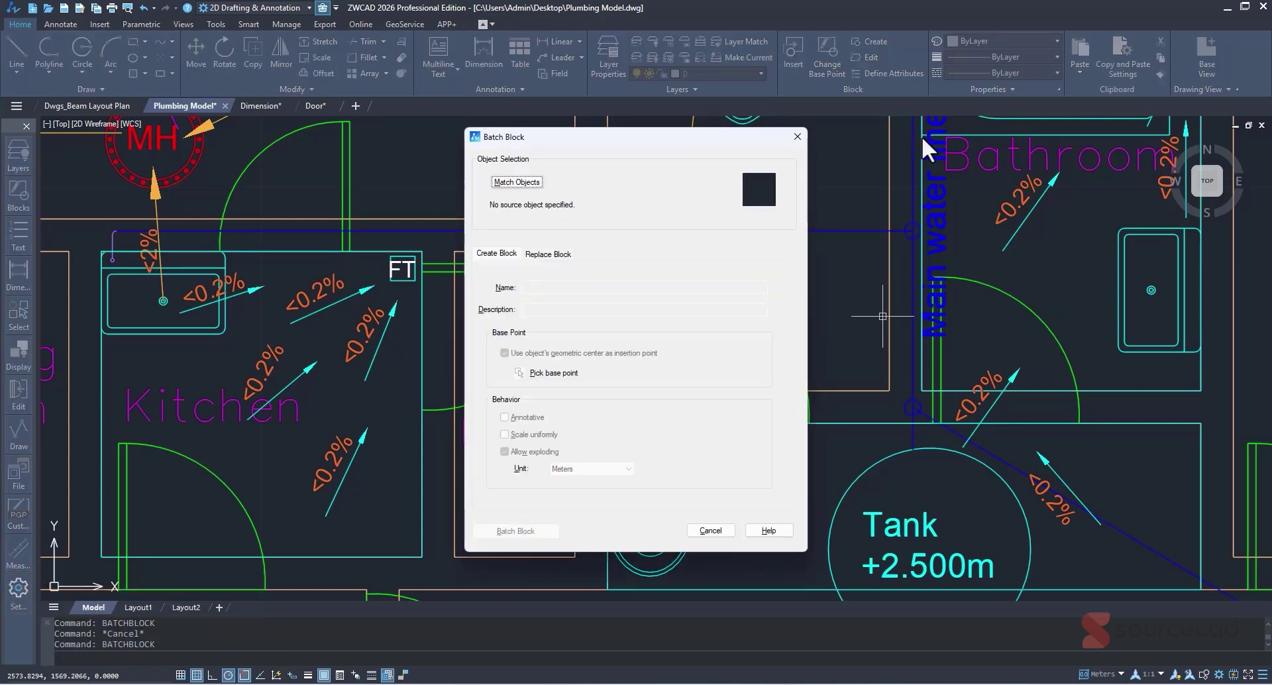
{"action": "left_click", "coordinate": [528, 187]}
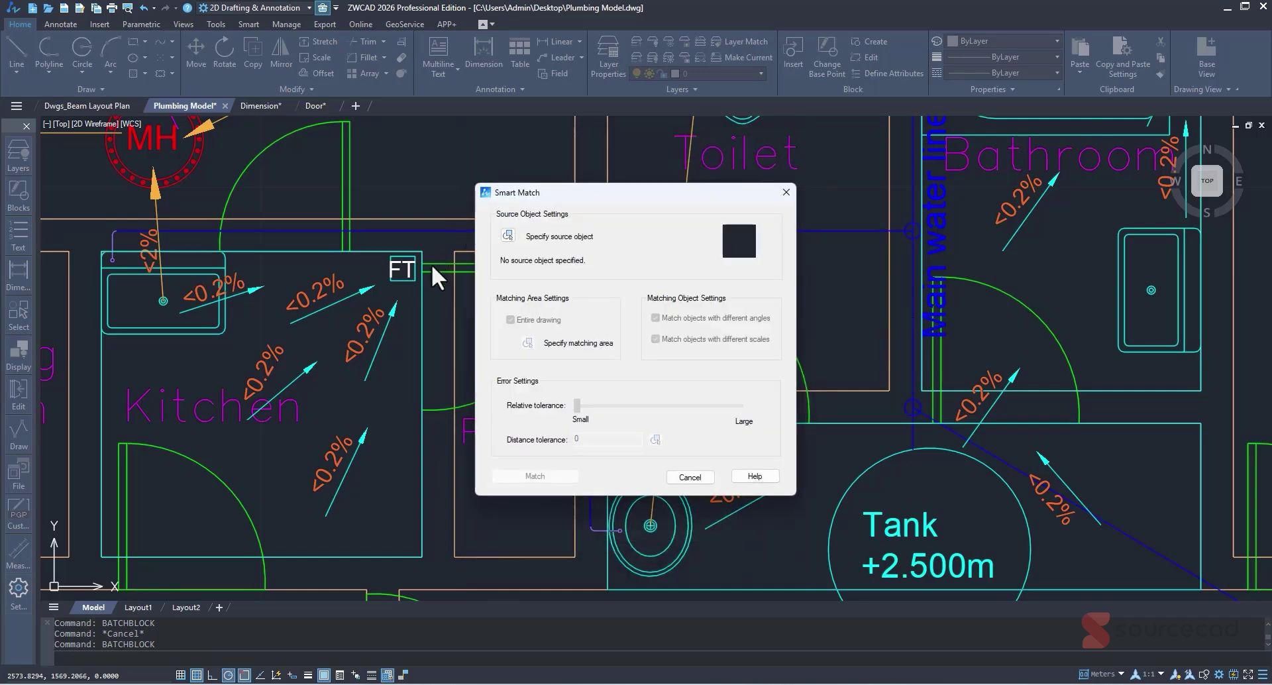
{"action": "left_click", "coordinate": [508, 235]}
{"action": "left_click", "coordinate": [194, 328]}
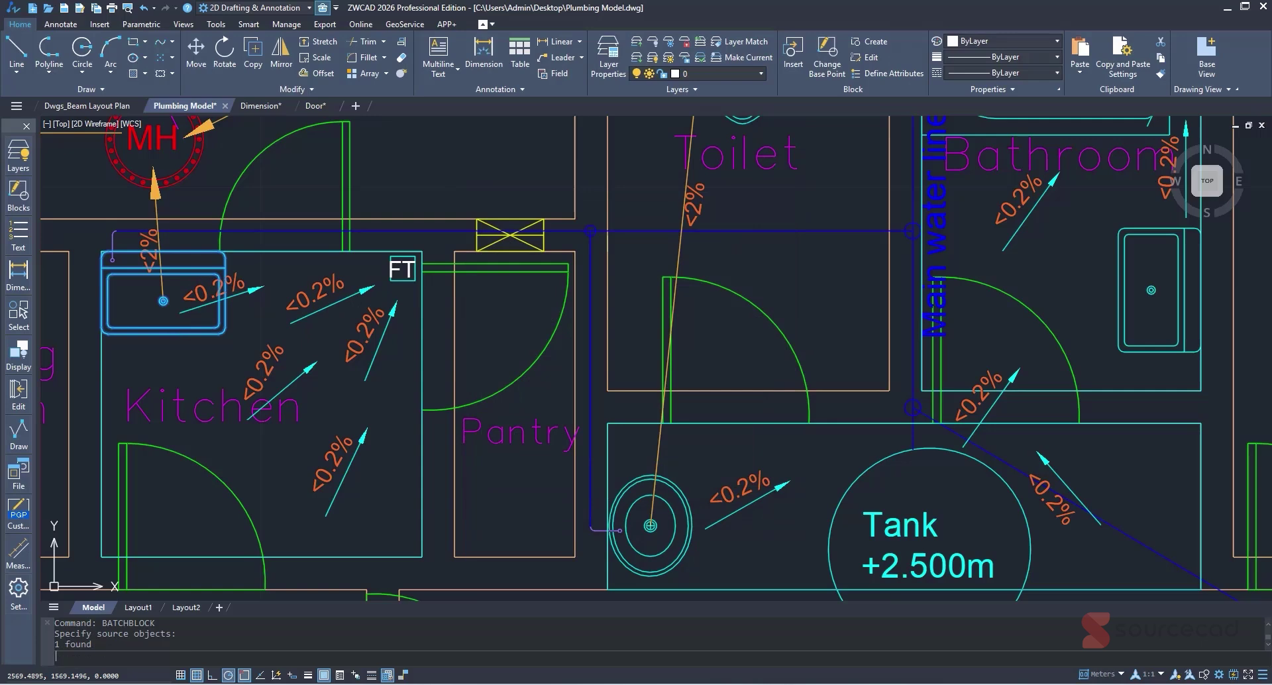
{"action": "key", "text": "Return"}
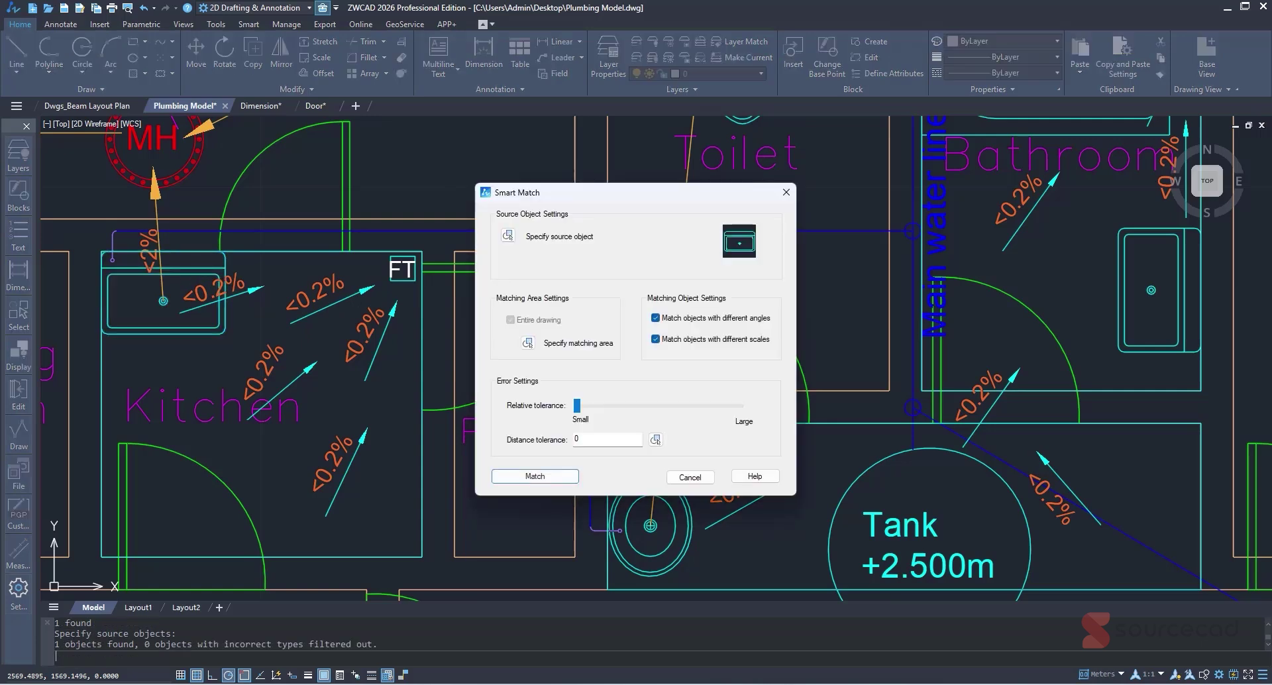
Step: Match the source sink across the entire drawing, check the marked sinks and confirm the matching result
{"action": "left_click", "coordinate": [535, 477]}
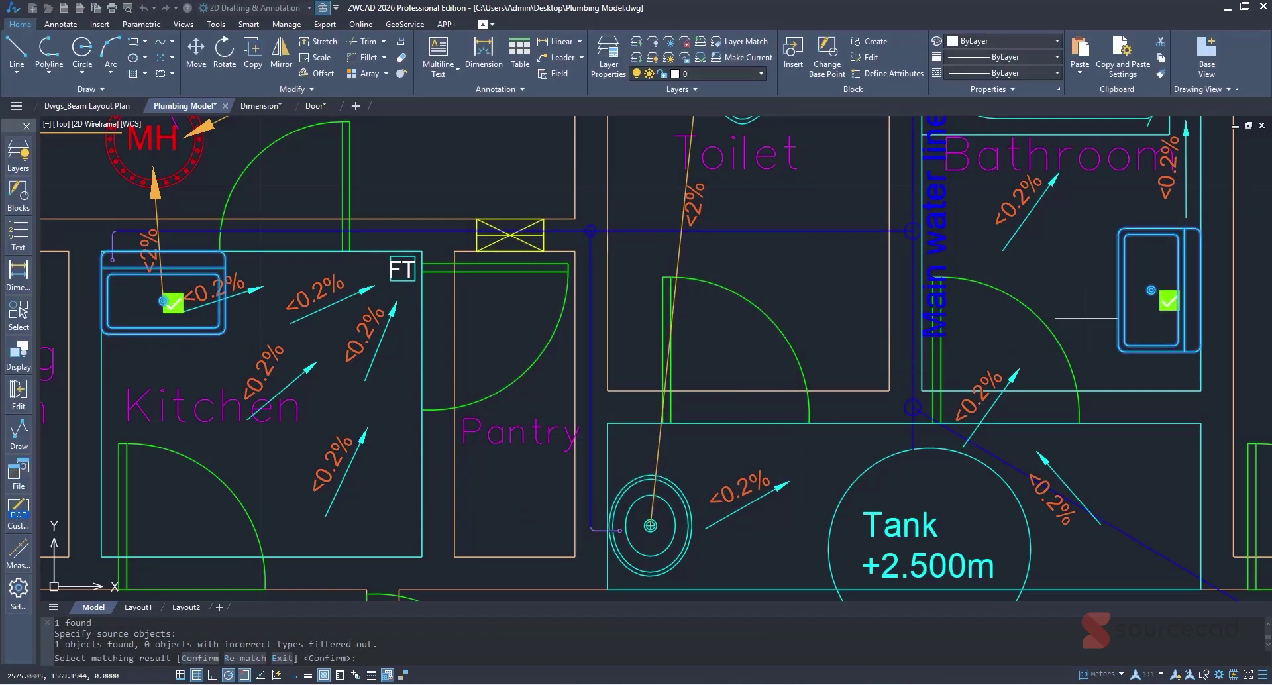
{"action": "scroll", "coordinate": [1063, 323], "scroll_direction": "down", "scroll_amount": 5}
{"action": "scroll", "coordinate": [1063, 331], "scroll_direction": "up", "scroll_amount": 4}
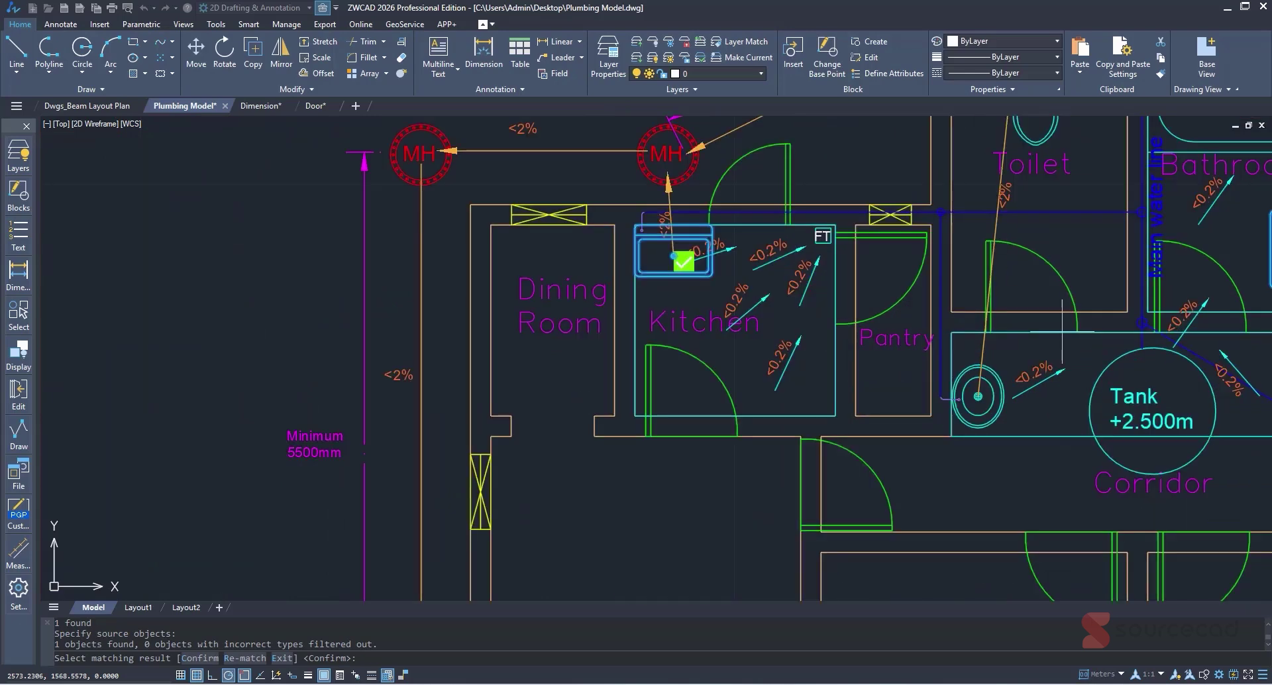
{"action": "middle_click_drag", "start_coordinate": [1118, 302], "coordinate": [764, 334]}
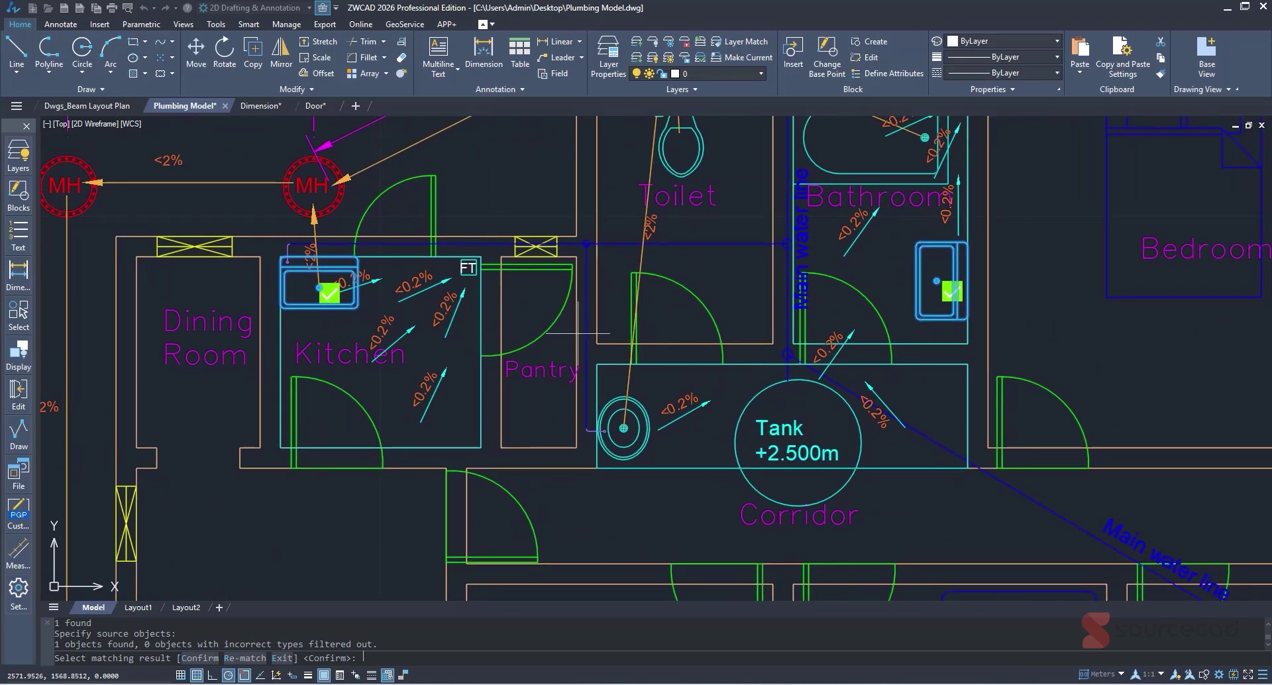
{"action": "key", "text": "Return"}
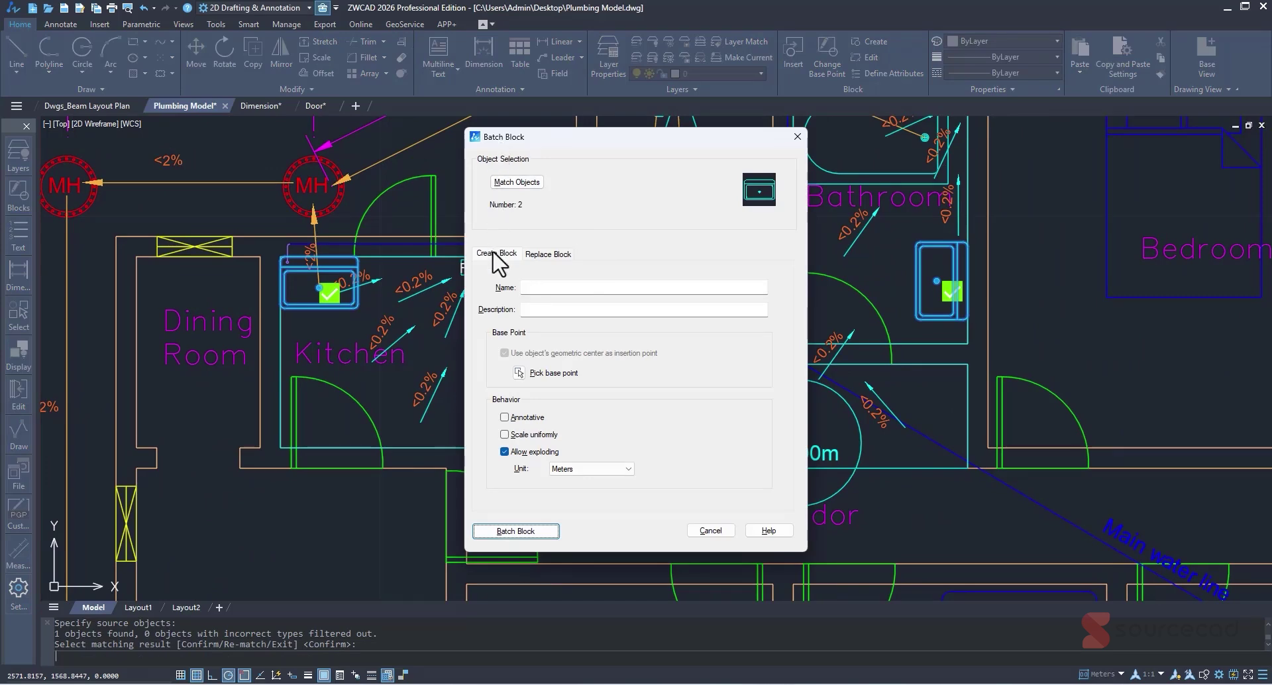
Step: Set Batch Block to replace the matched objects with the New sink block
{"action": "left_click", "coordinate": [566, 260]}
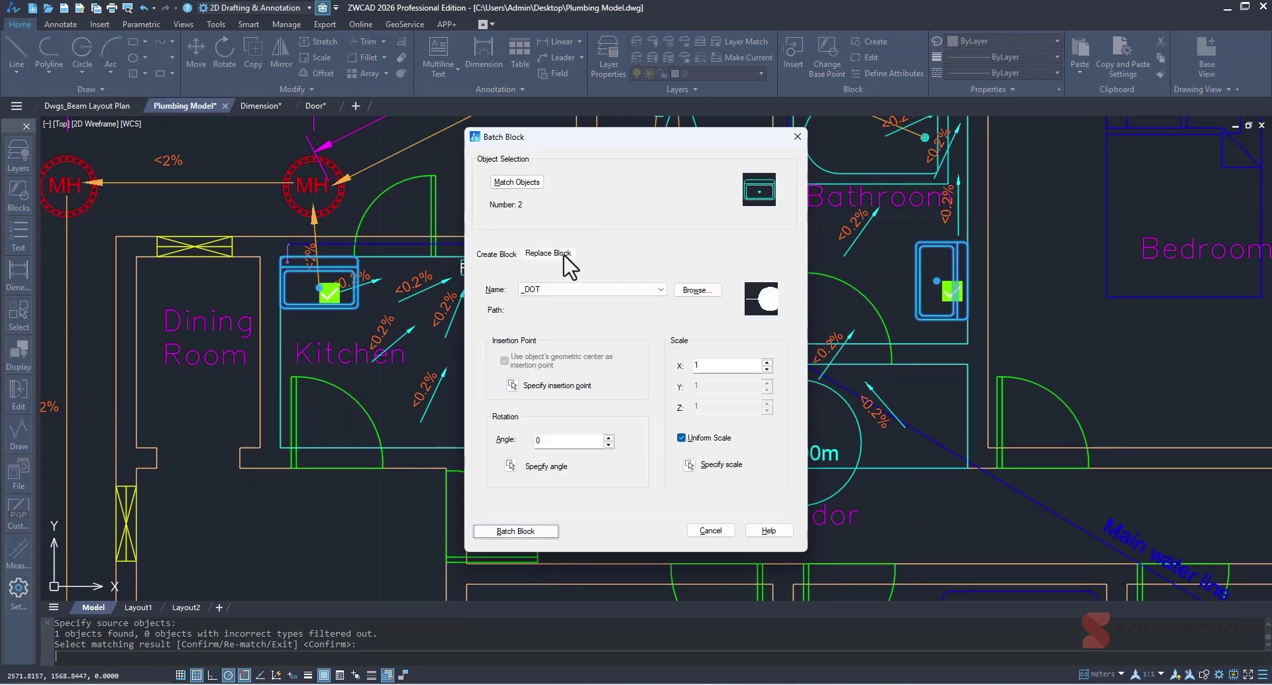
{"action": "left_click", "coordinate": [661, 289]}
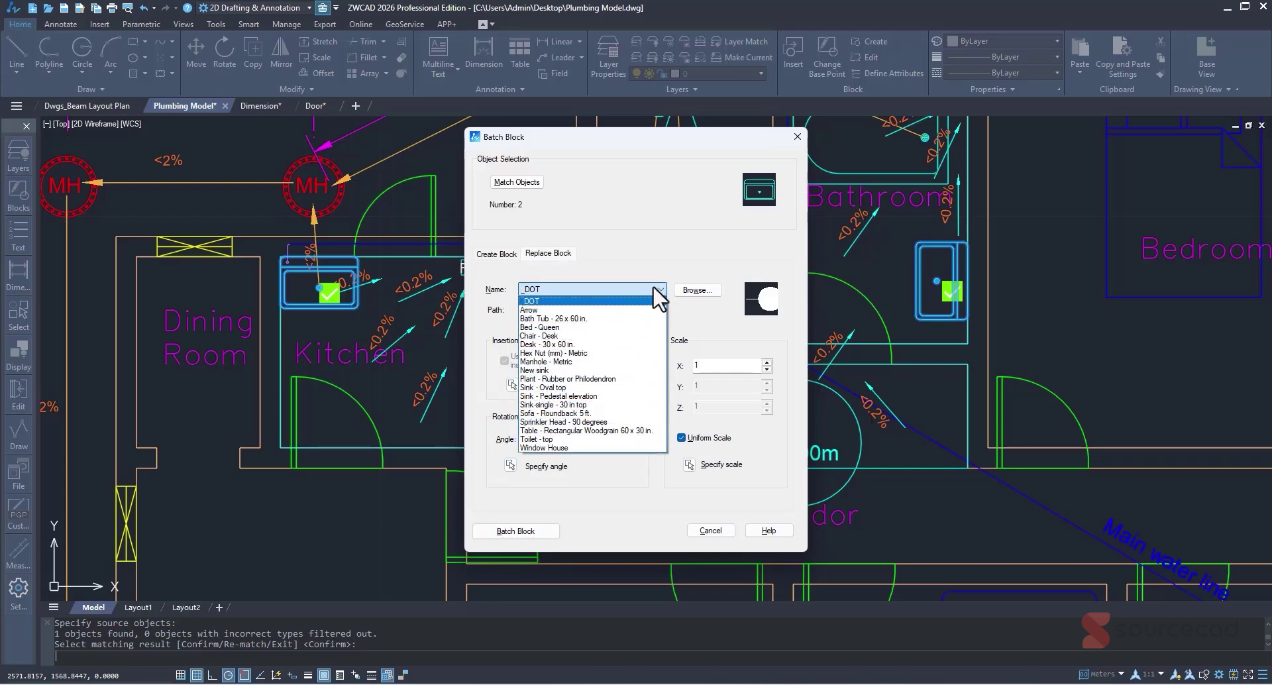
{"action": "left_click", "coordinate": [659, 299]}
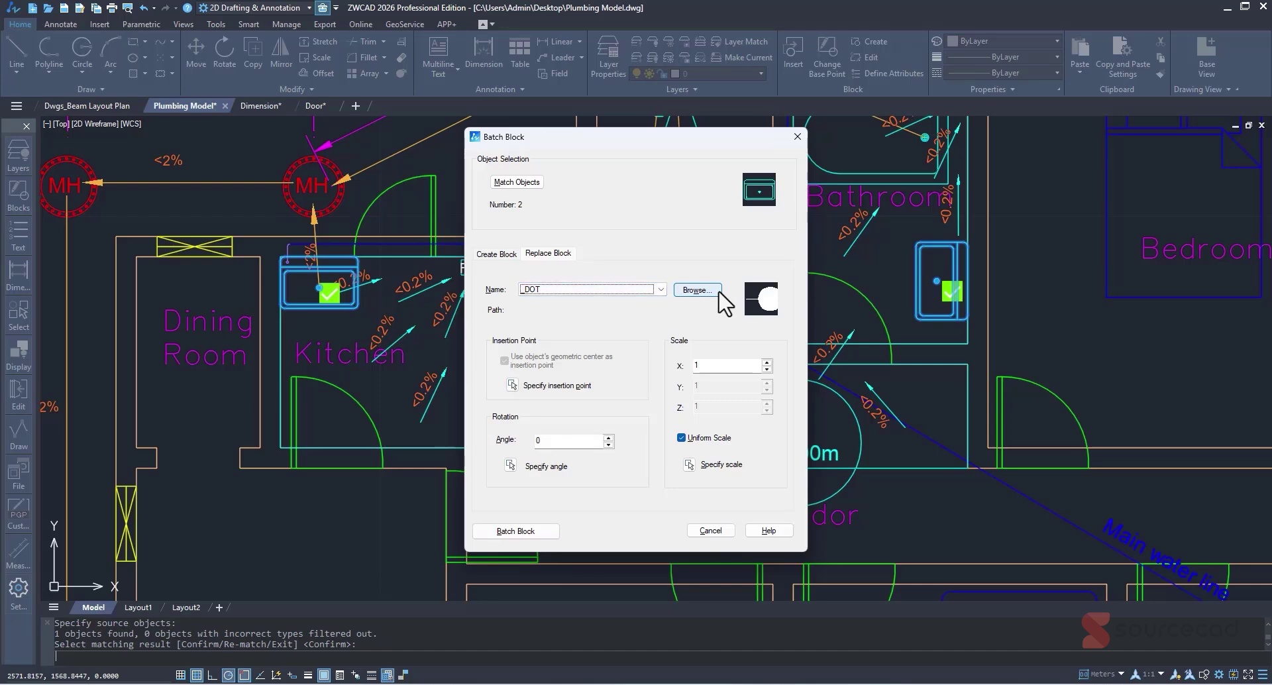
{"action": "left_click", "coordinate": [644, 288]}
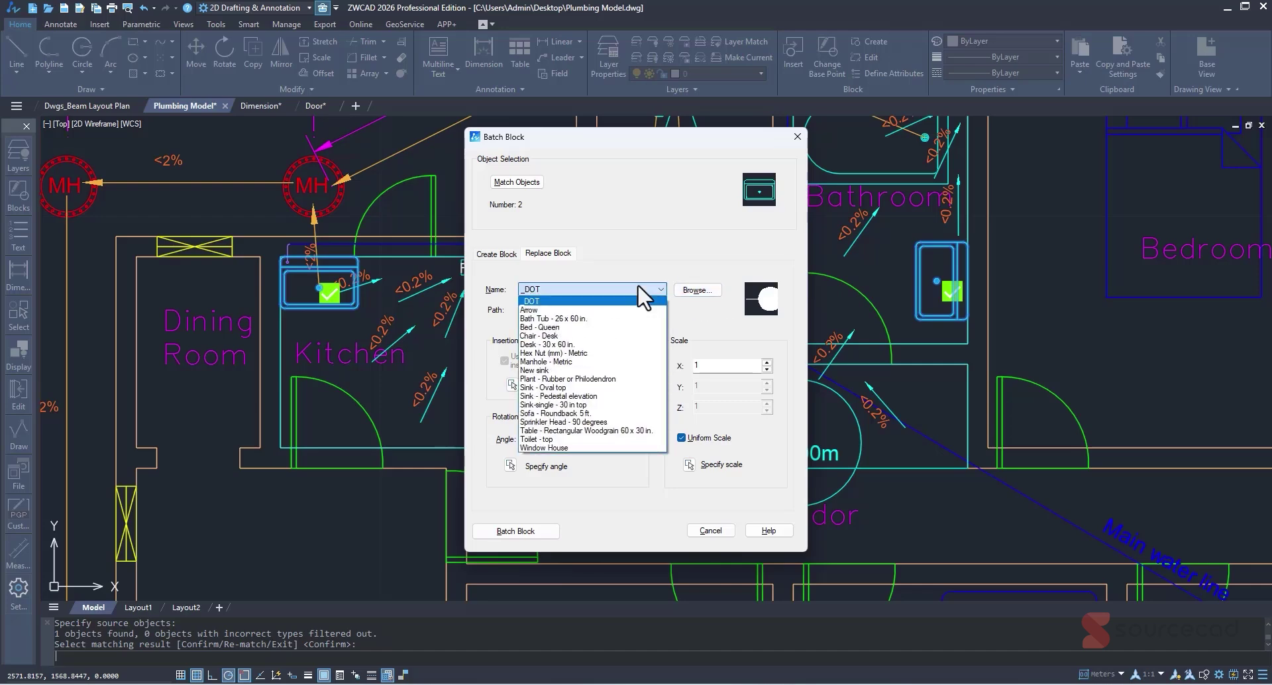
{"action": "left_click", "coordinate": [577, 369]}
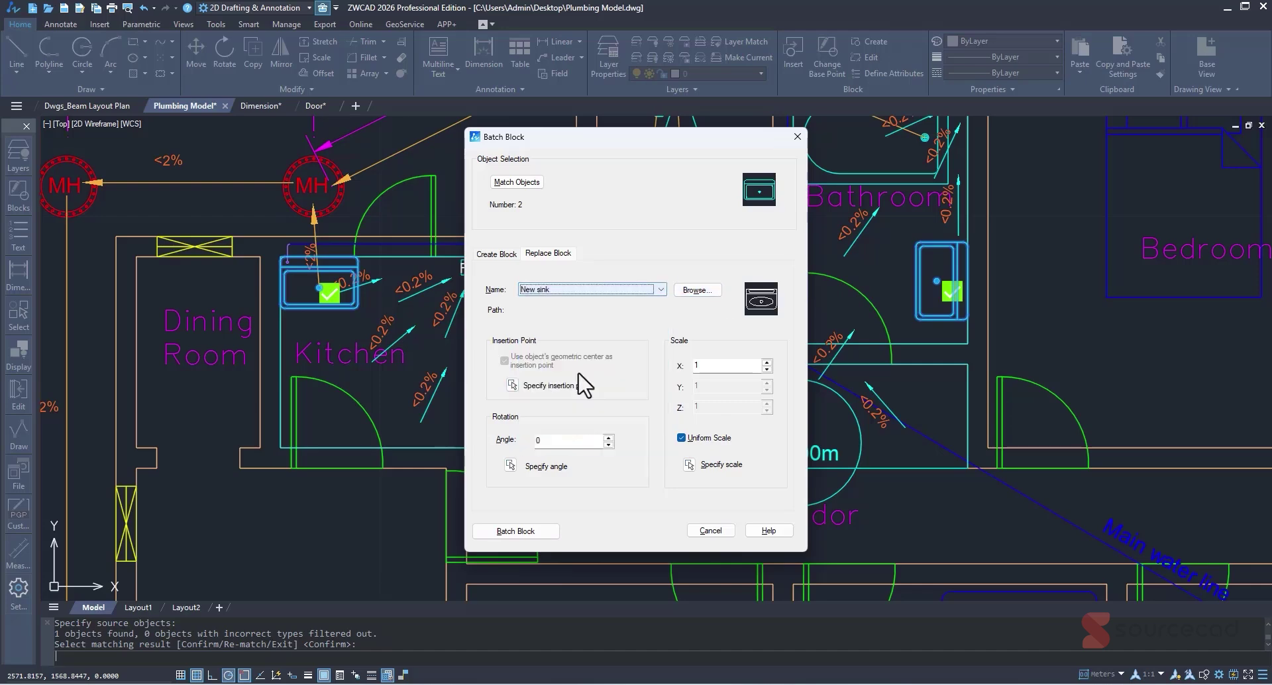
Step: Place the replacement's insertion point at the middle of the kitchen sink's upper edge, run the batch replacement and check both sinks
{"action": "left_click", "coordinate": [512, 385]}
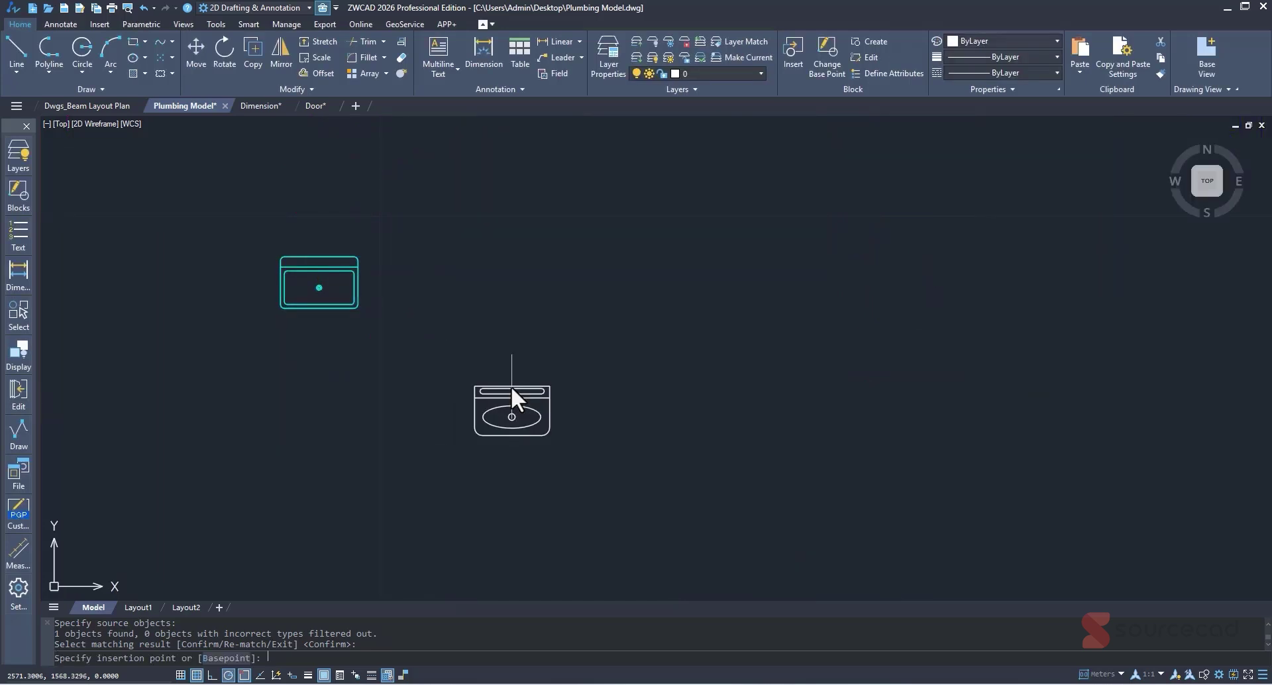
{"action": "scroll", "coordinate": [318, 271], "scroll_direction": "up", "scroll_amount": 4}
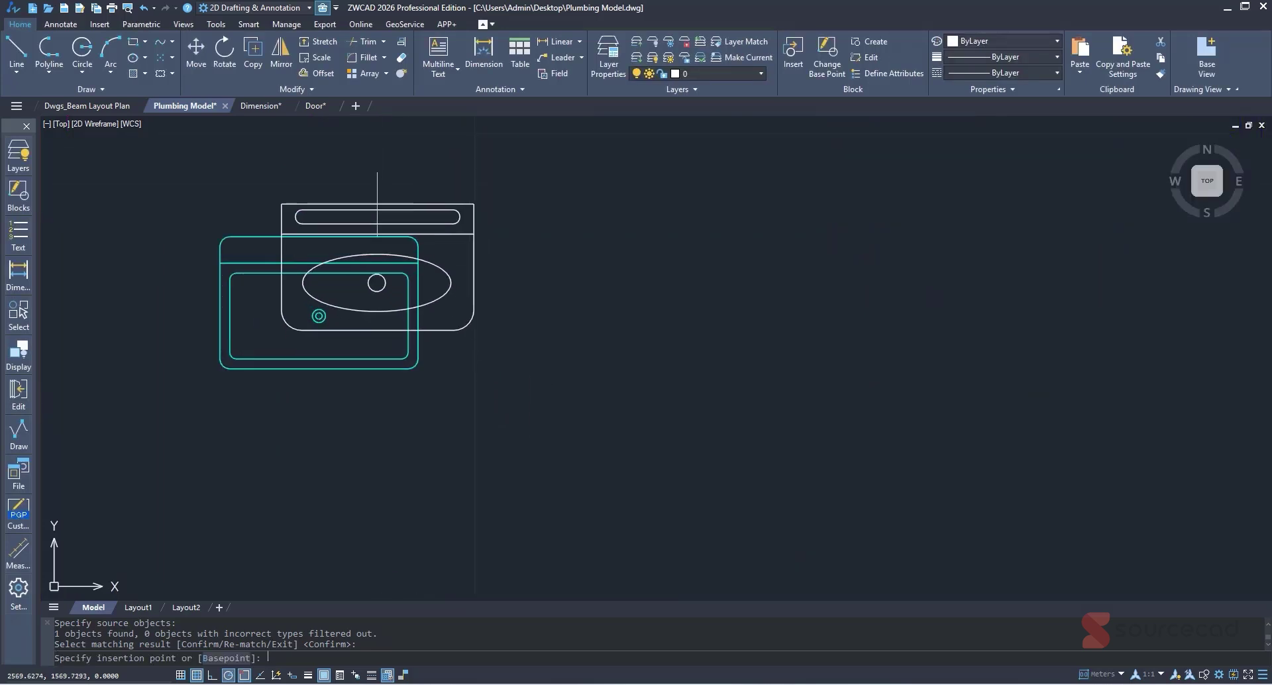
{"action": "left_click", "coordinate": [316, 236]}
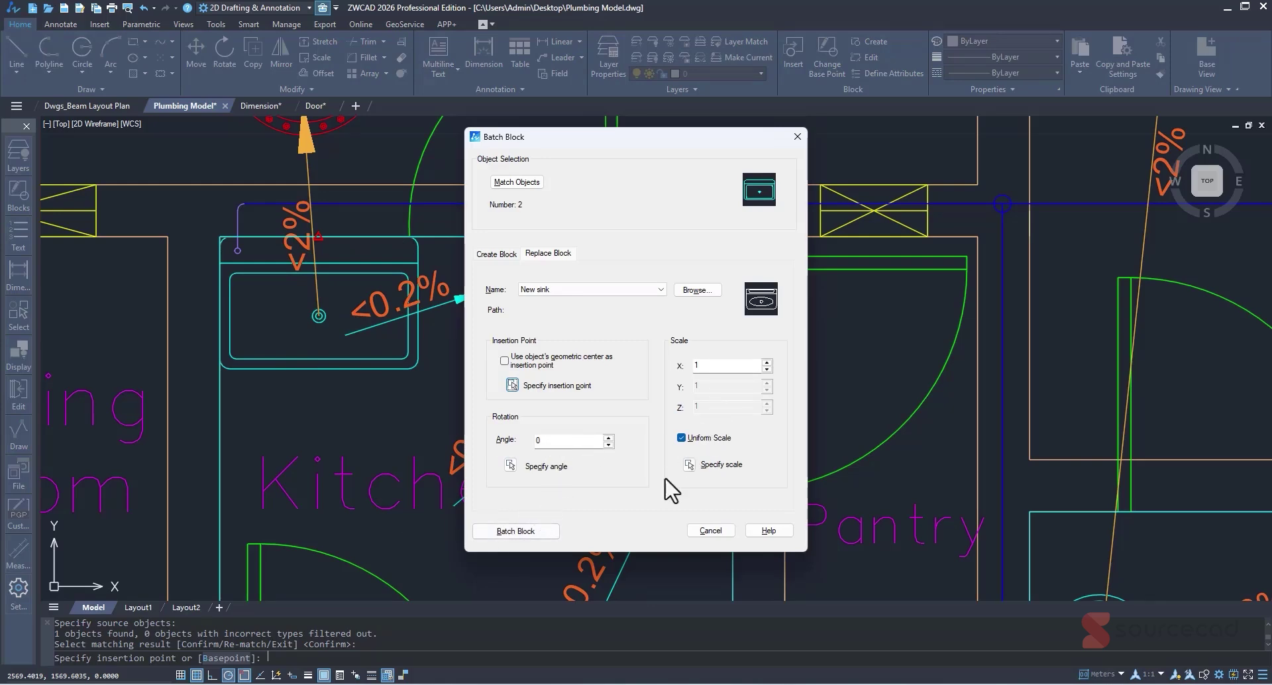
{"action": "left_click", "coordinate": [538, 531]}
{"action": "scroll", "coordinate": [310, 270], "scroll_direction": "down", "scroll_amount": 3}
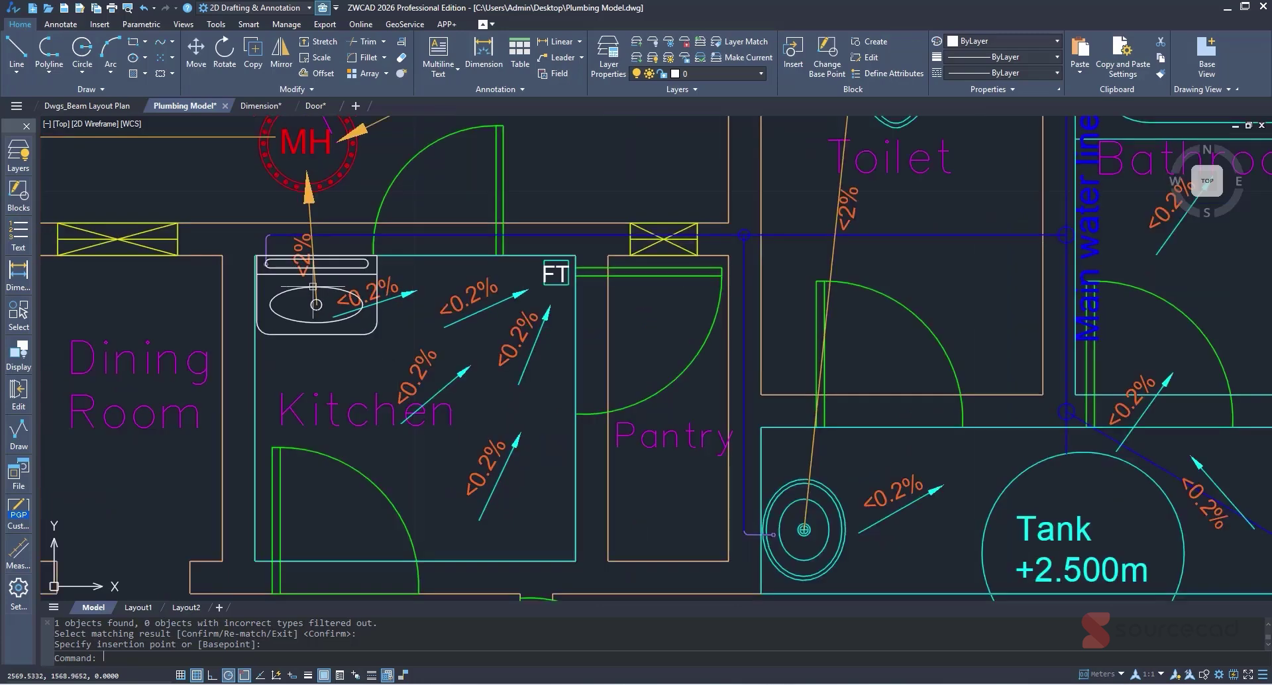
{"action": "scroll", "coordinate": [946, 340], "scroll_direction": "up", "scroll_amount": 1}
{"action": "middle_click_drag", "start_coordinate": [835, 338], "coordinate": [513, 334]}
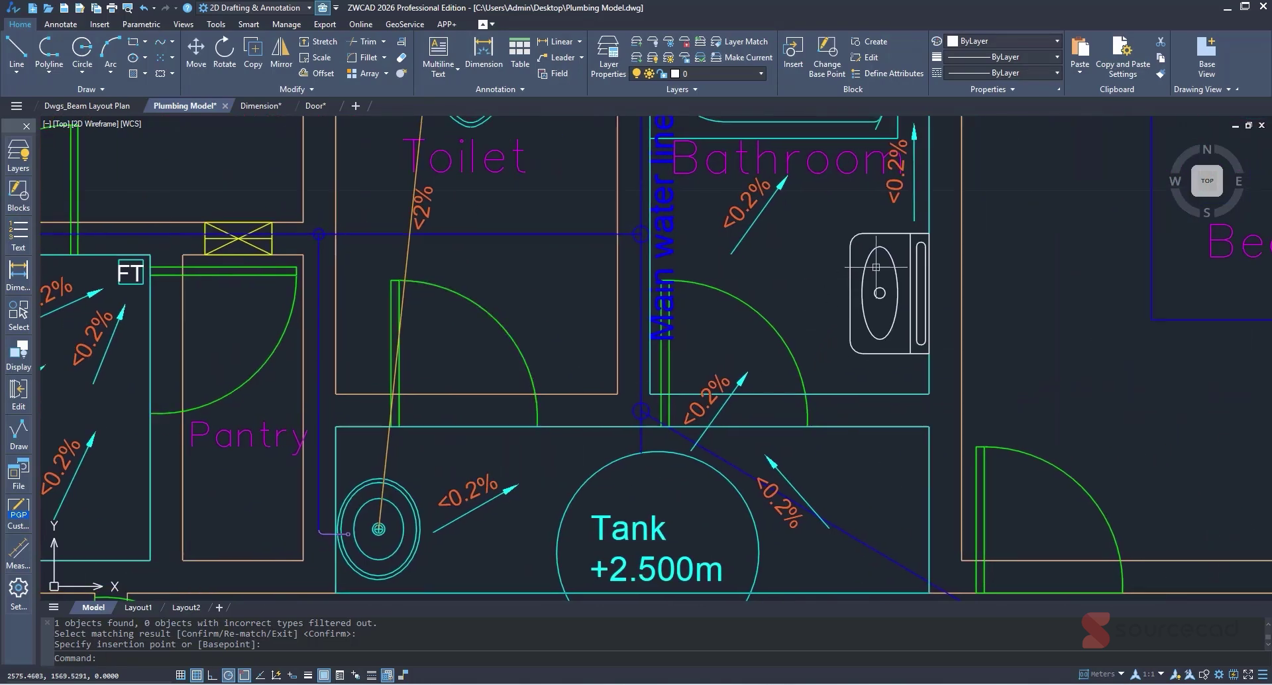
Step: Start the Object Count command (OBJCOUNT) for the plumbing plan
{"action": "scroll", "coordinate": [876, 267], "scroll_direction": "down", "scroll_amount": 2}
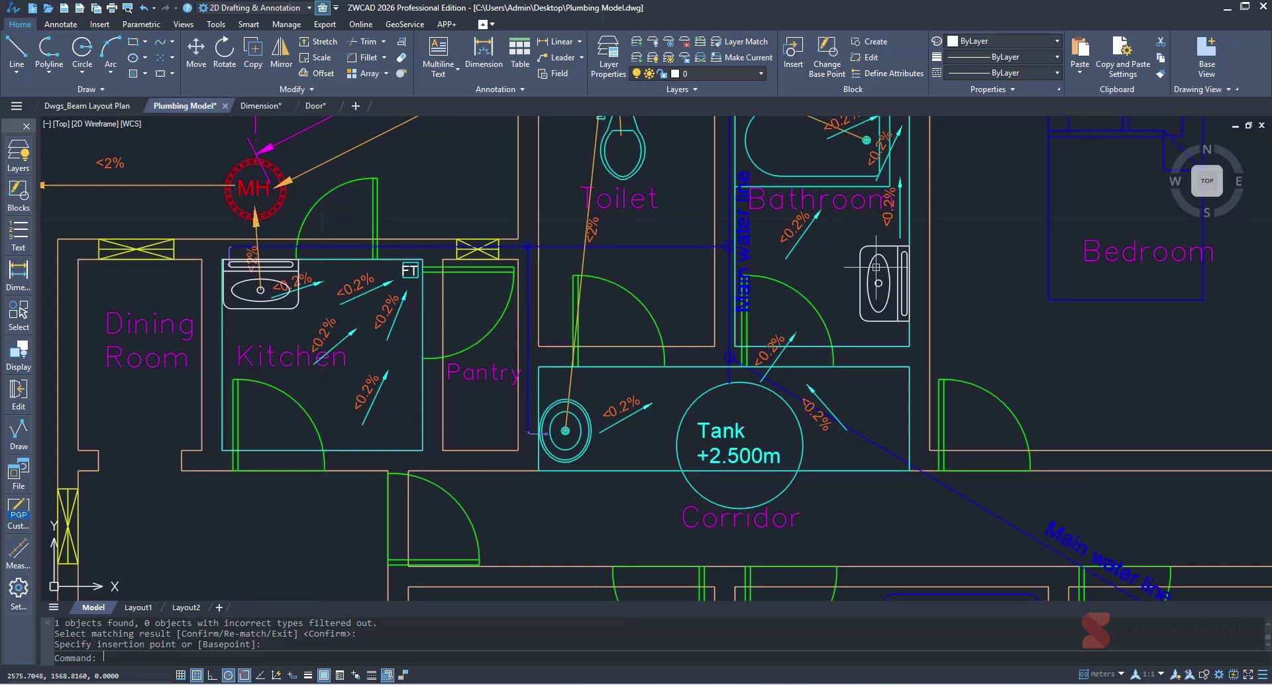
{"action": "scroll", "coordinate": [788, 268], "scroll_direction": "down", "scroll_amount": 3}
{"action": "middle_click_drag", "start_coordinate": [907, 324], "coordinate": [758, 304]}
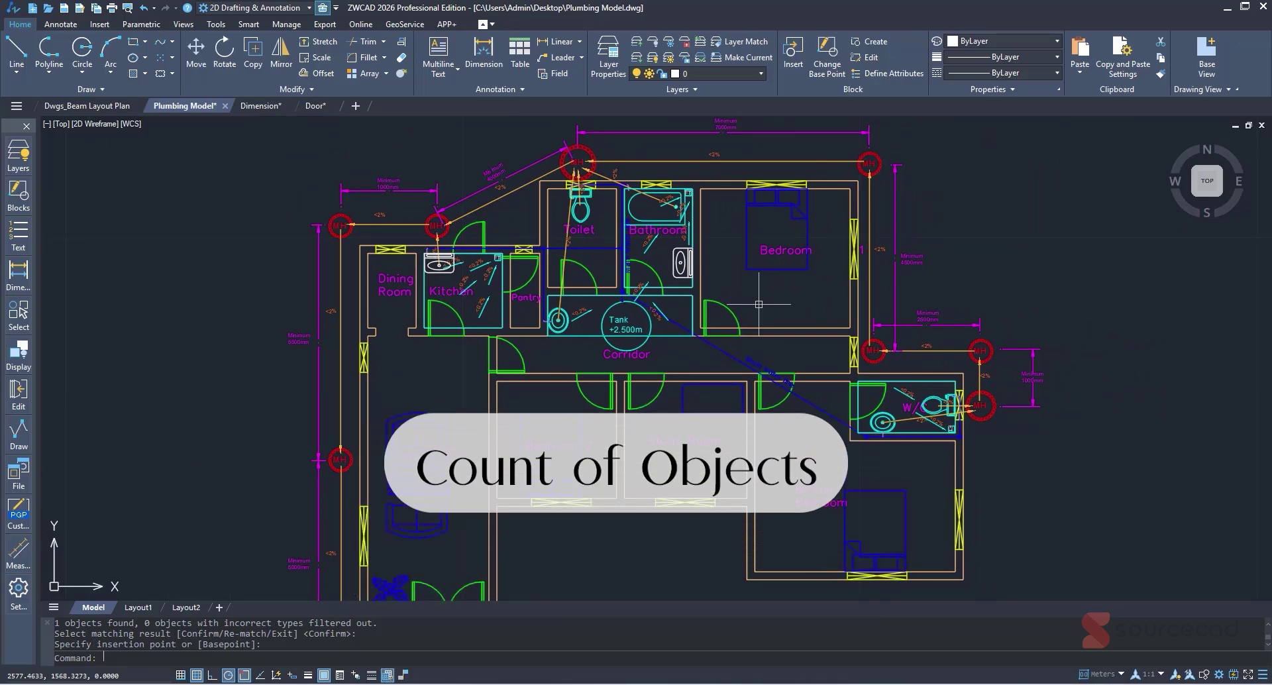
{"action": "type", "text": "objcount"}
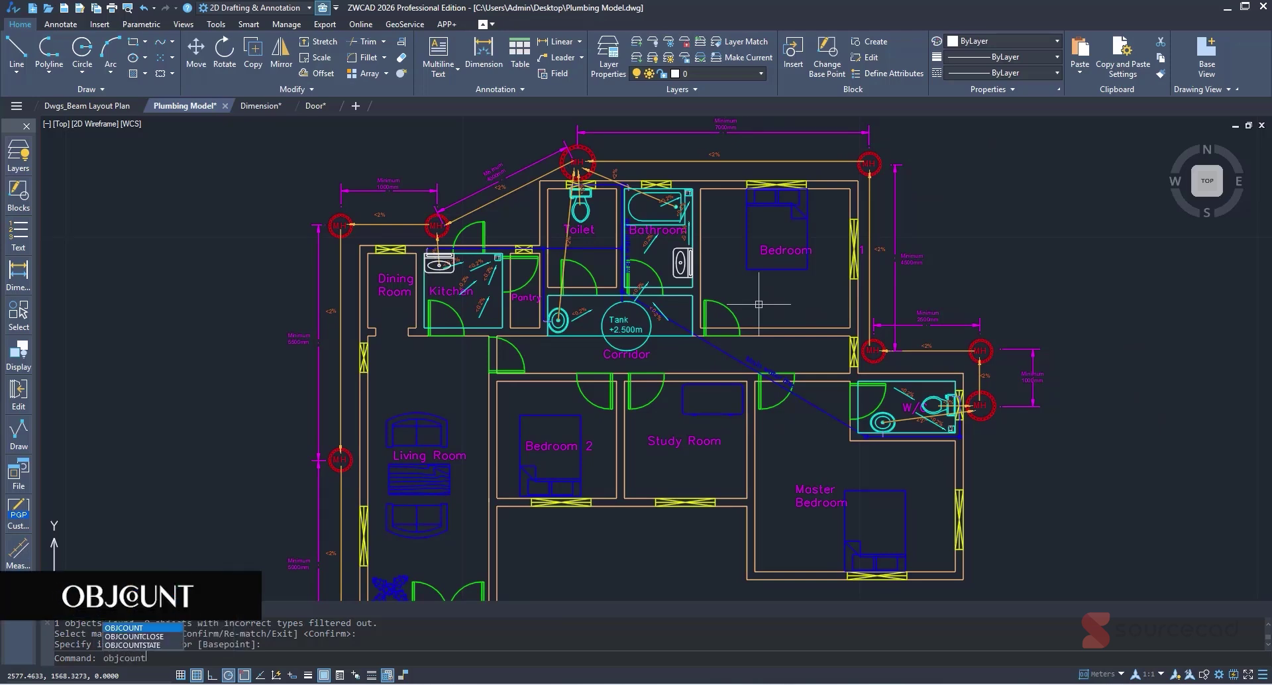
{"action": "key", "text": "Return"}
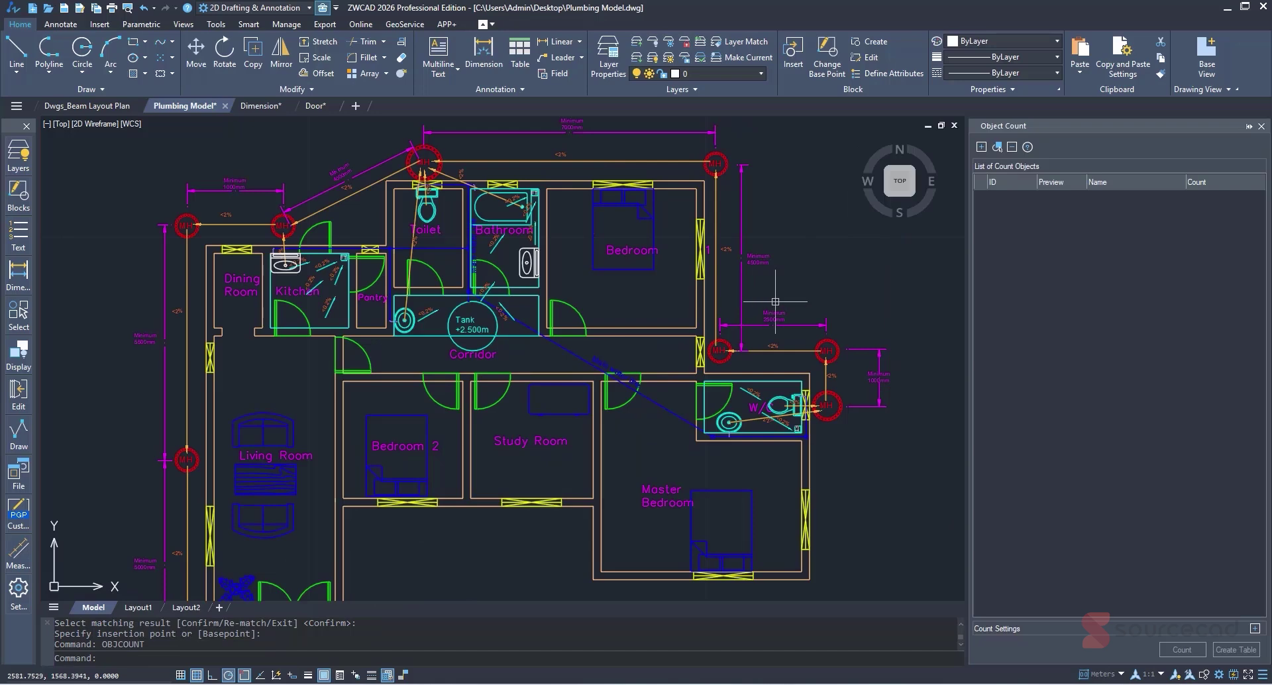
Step: Pick the New sink, Toilet - top and Sink - Oval top blocks from the current drawing as objects to count
{"action": "left_click", "coordinate": [980, 147]}
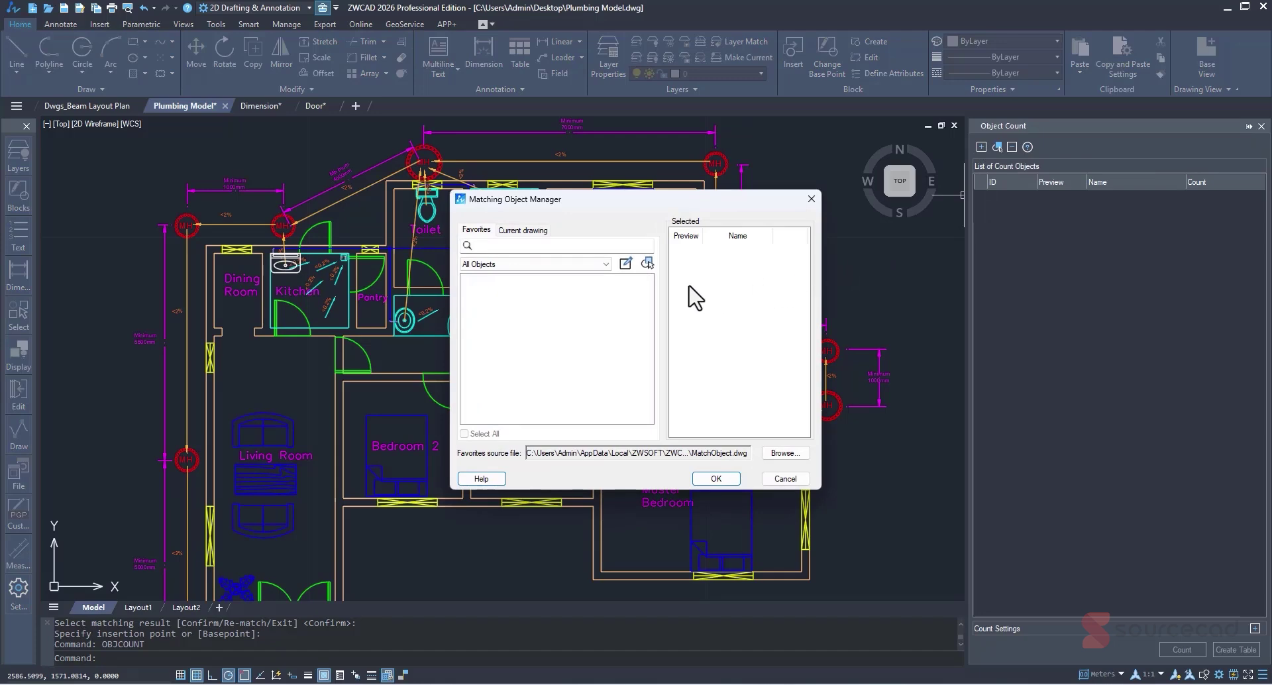
{"action": "left_click", "coordinate": [514, 231]}
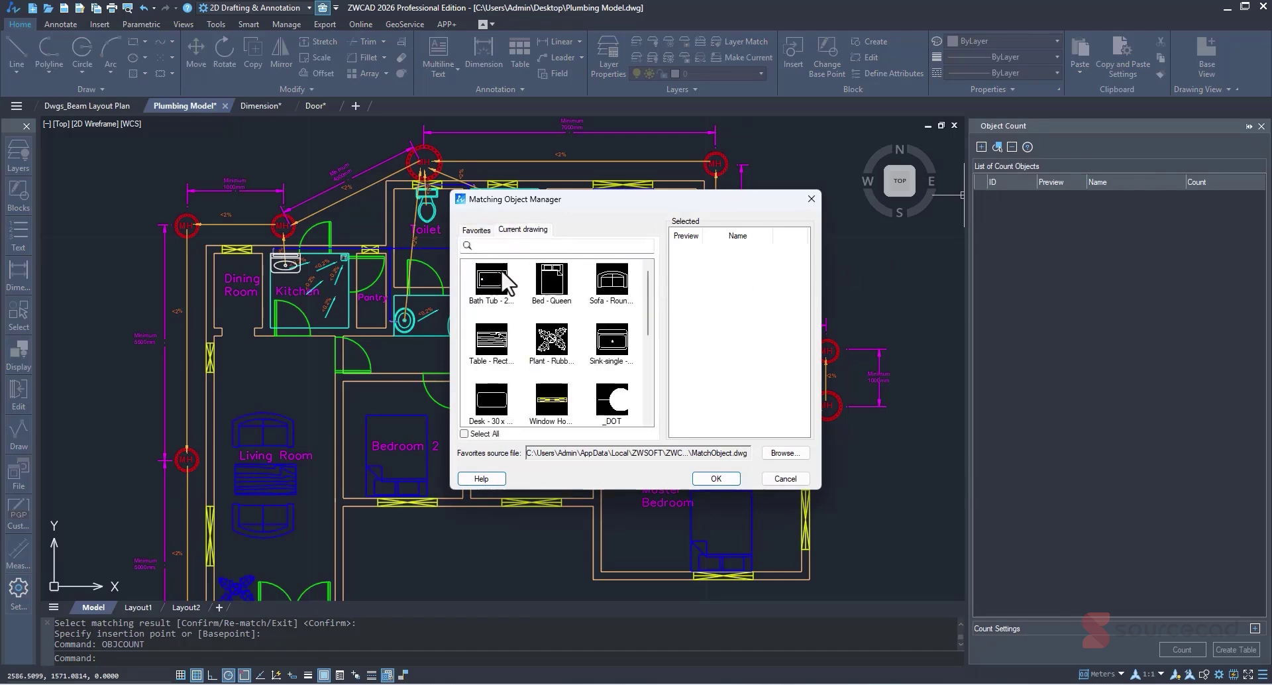
{"action": "scroll", "coordinate": [502, 298], "scroll_direction": "down", "scroll_amount": 4}
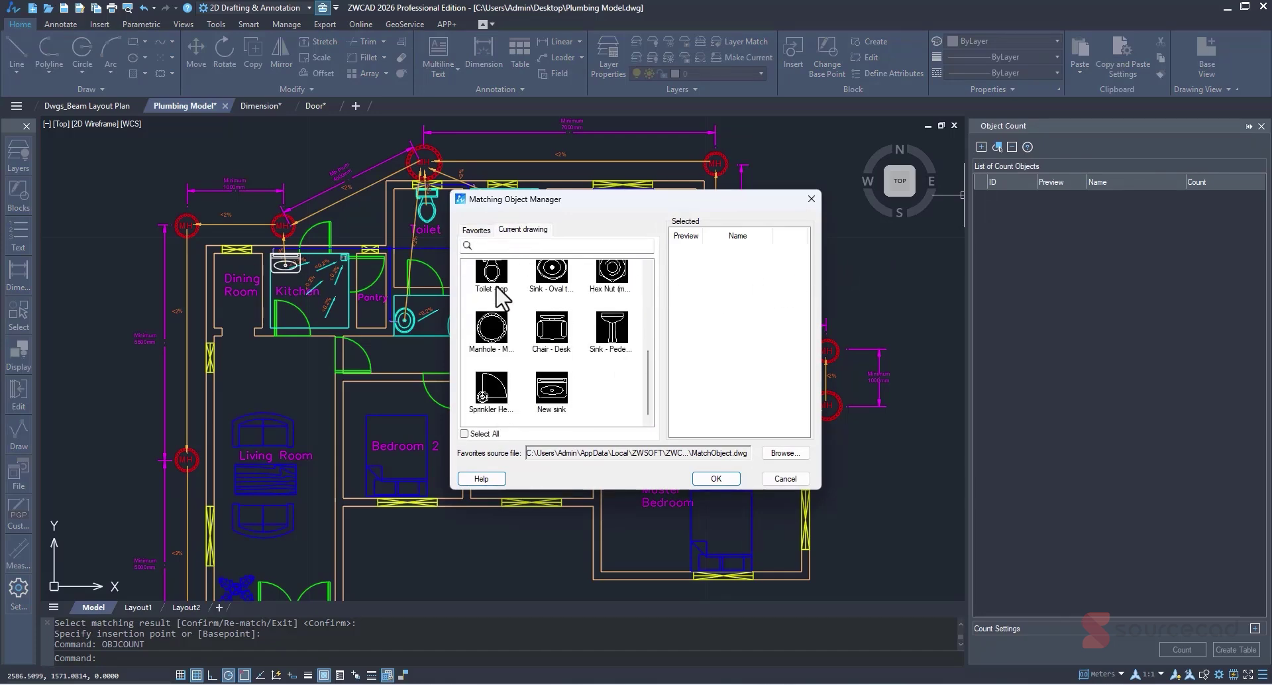
{"action": "left_click", "coordinate": [548, 400]}
{"action": "scroll", "coordinate": [607, 422], "scroll_direction": "up", "scroll_amount": 2}
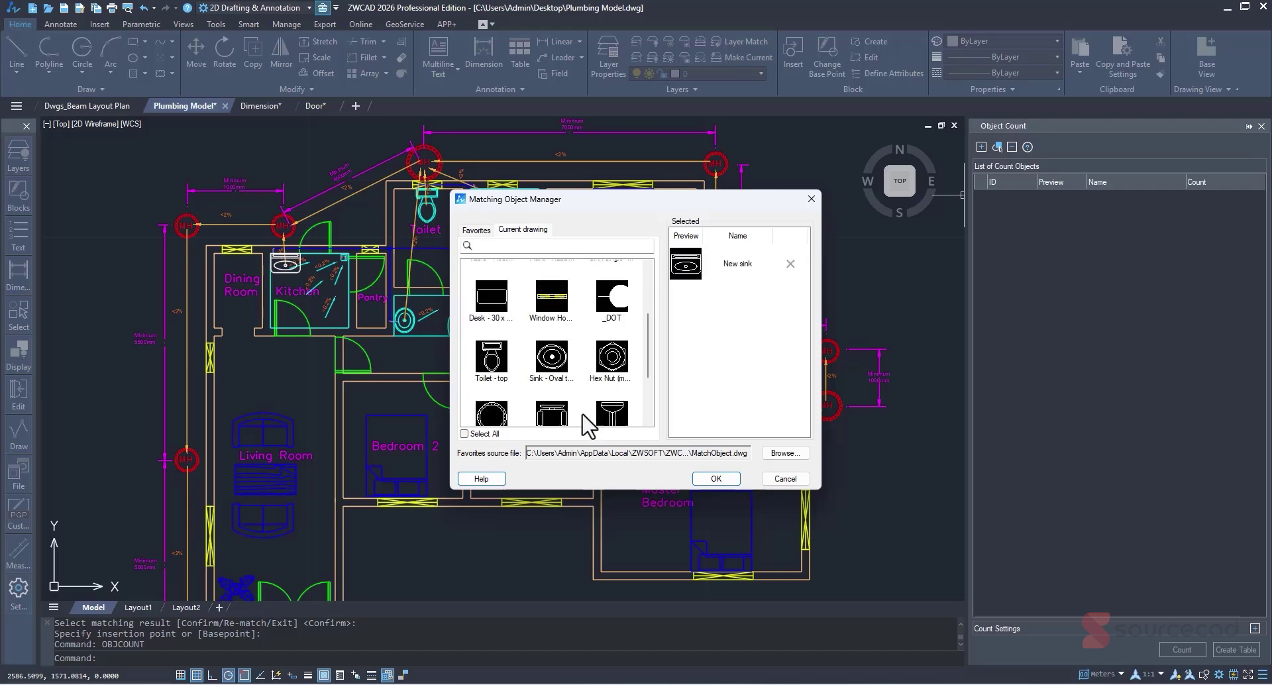
{"action": "left_click", "coordinate": [500, 368]}
{"action": "left_click", "coordinate": [539, 383]}
Step: Add the Bath Tub - 26 x 60 in. and Bed - Queen blocks to the selection and confirm the list of count objects
{"action": "scroll", "coordinate": [588, 405], "scroll_direction": "down", "scroll_amount": 2}
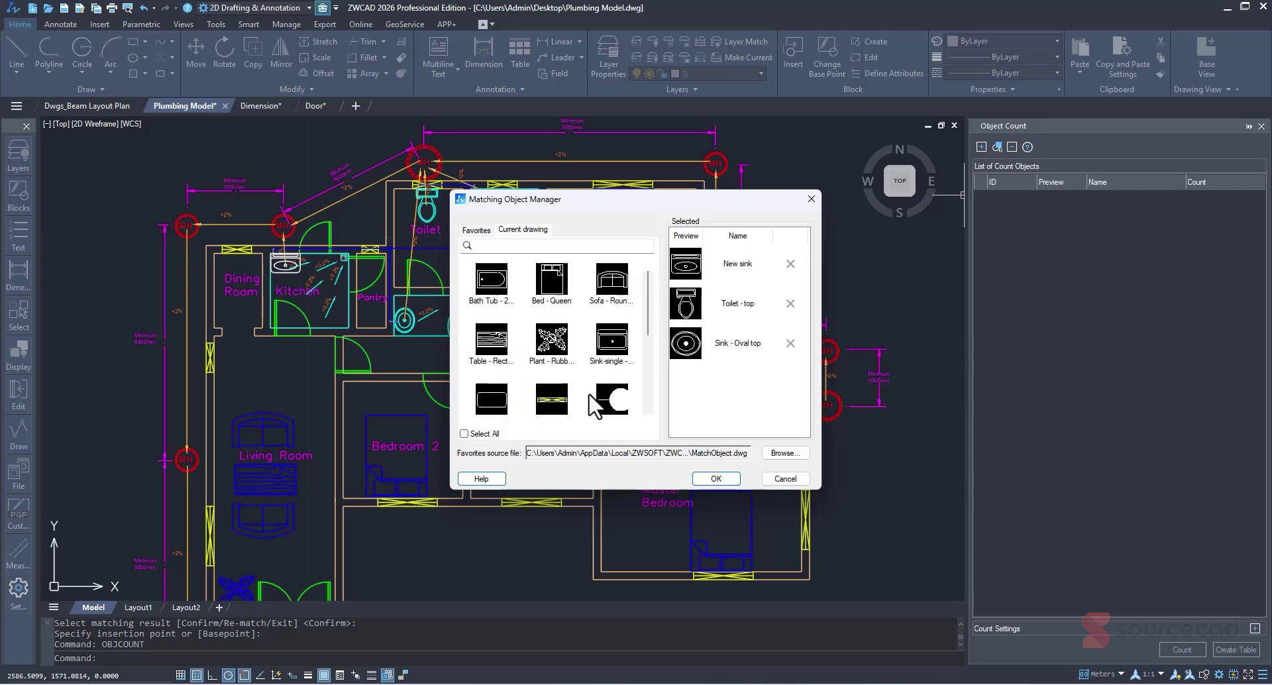
{"action": "scroll", "coordinate": [594, 405], "scroll_direction": "up", "scroll_amount": 5}
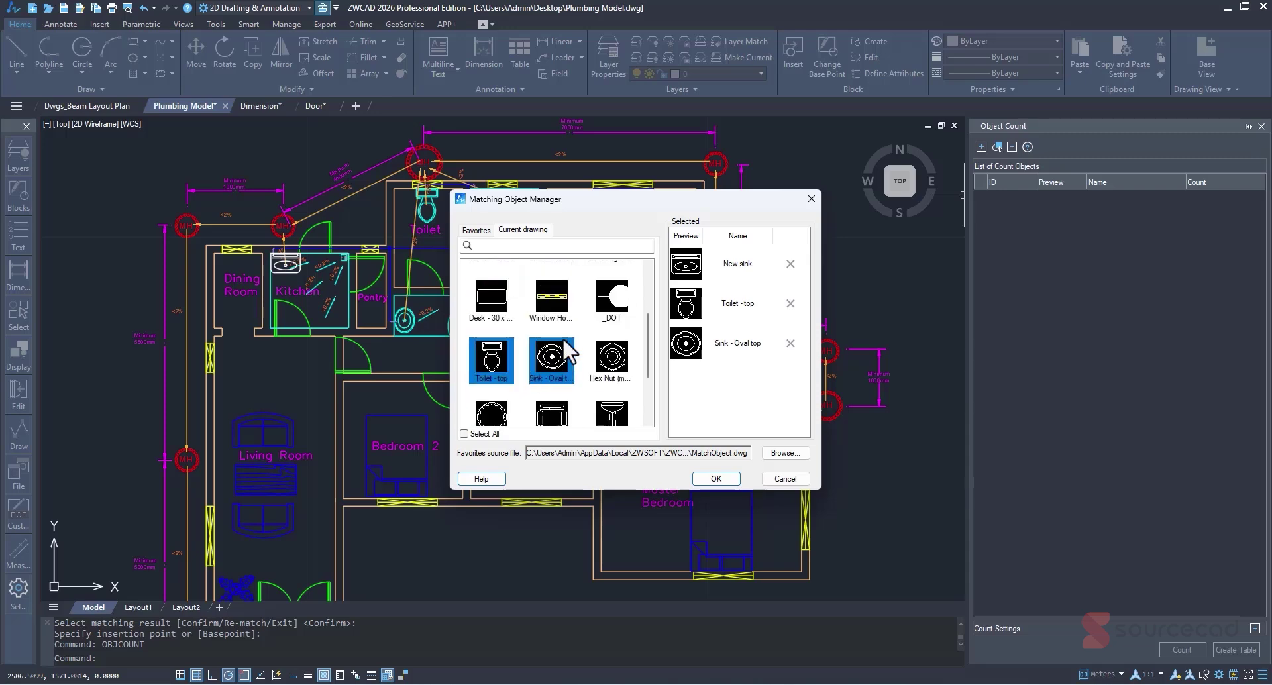
{"action": "left_click", "coordinate": [500, 288]}
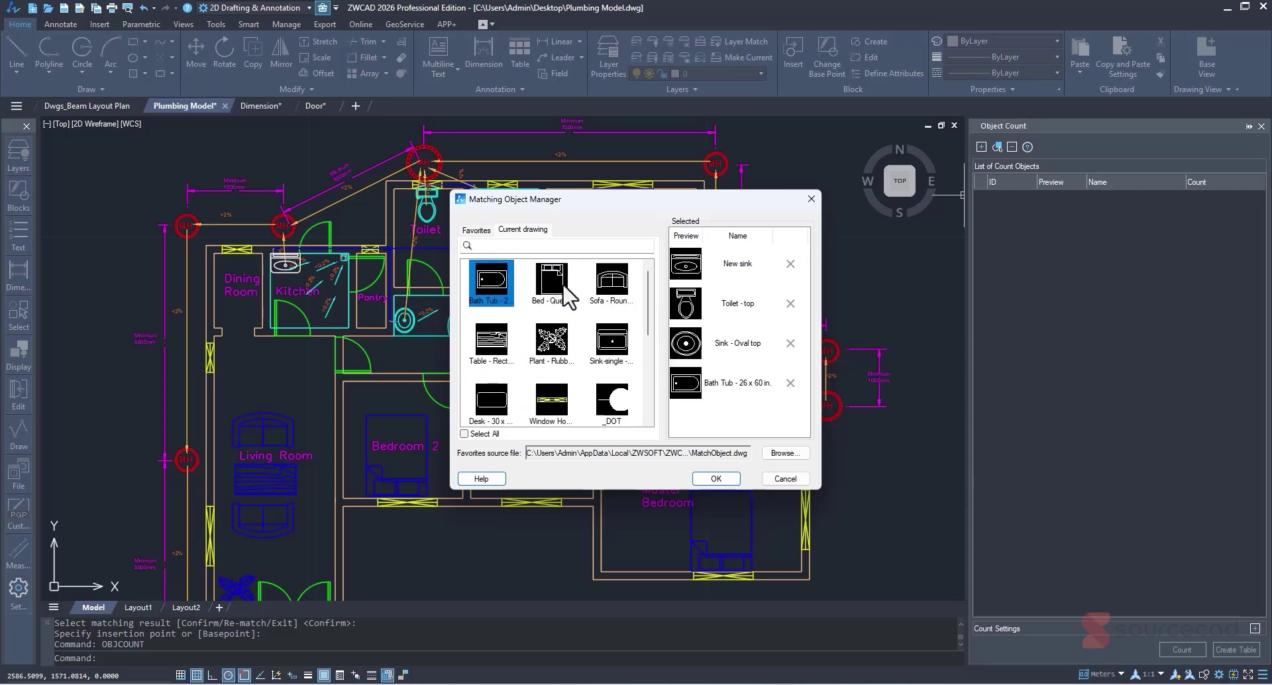
{"action": "left_click", "coordinate": [557, 285]}
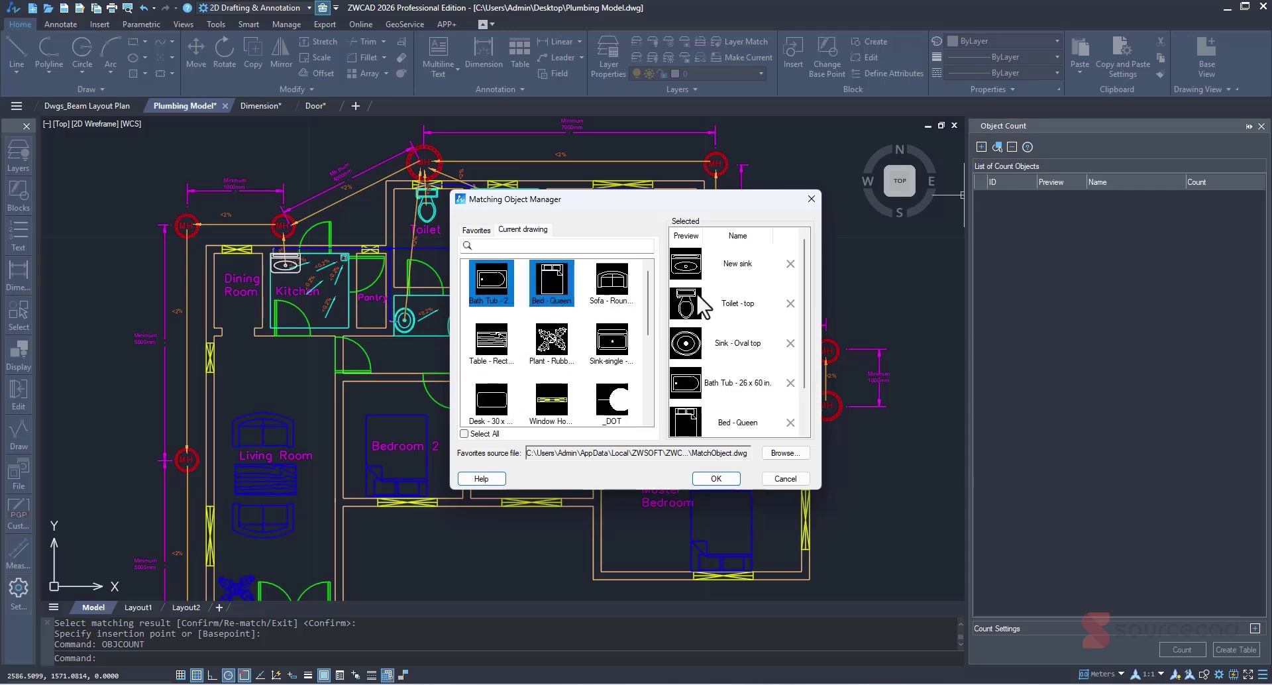
{"action": "left_click", "coordinate": [717, 478]}
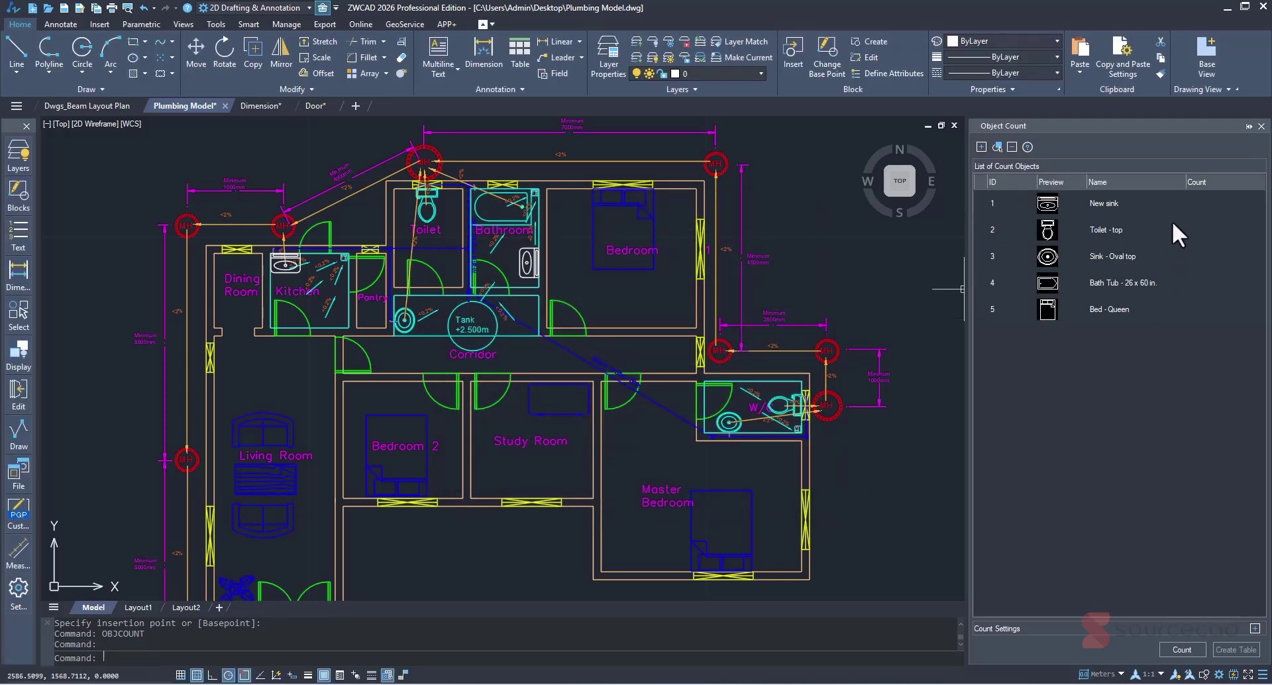
Step: Count the listed objects and insert the result as a table to the right of the floor plan
{"action": "left_click", "coordinate": [1182, 649]}
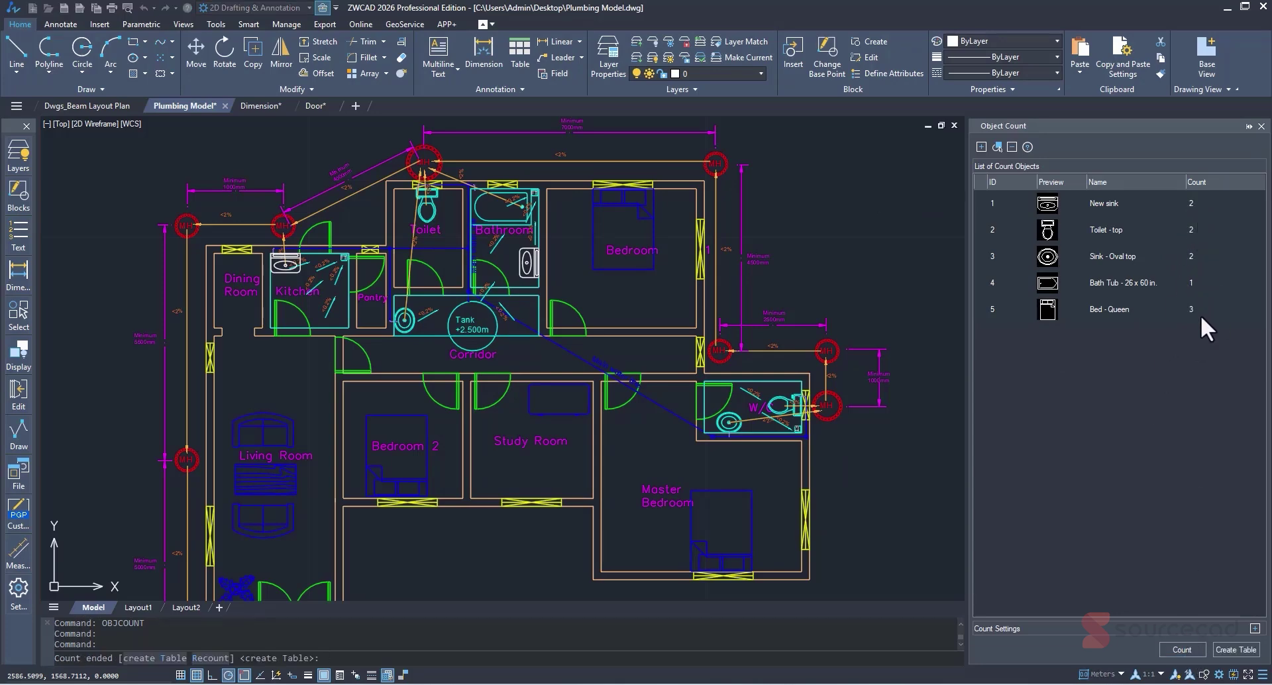
{"action": "scroll", "coordinate": [626, 398], "scroll_direction": "down", "scroll_amount": 4}
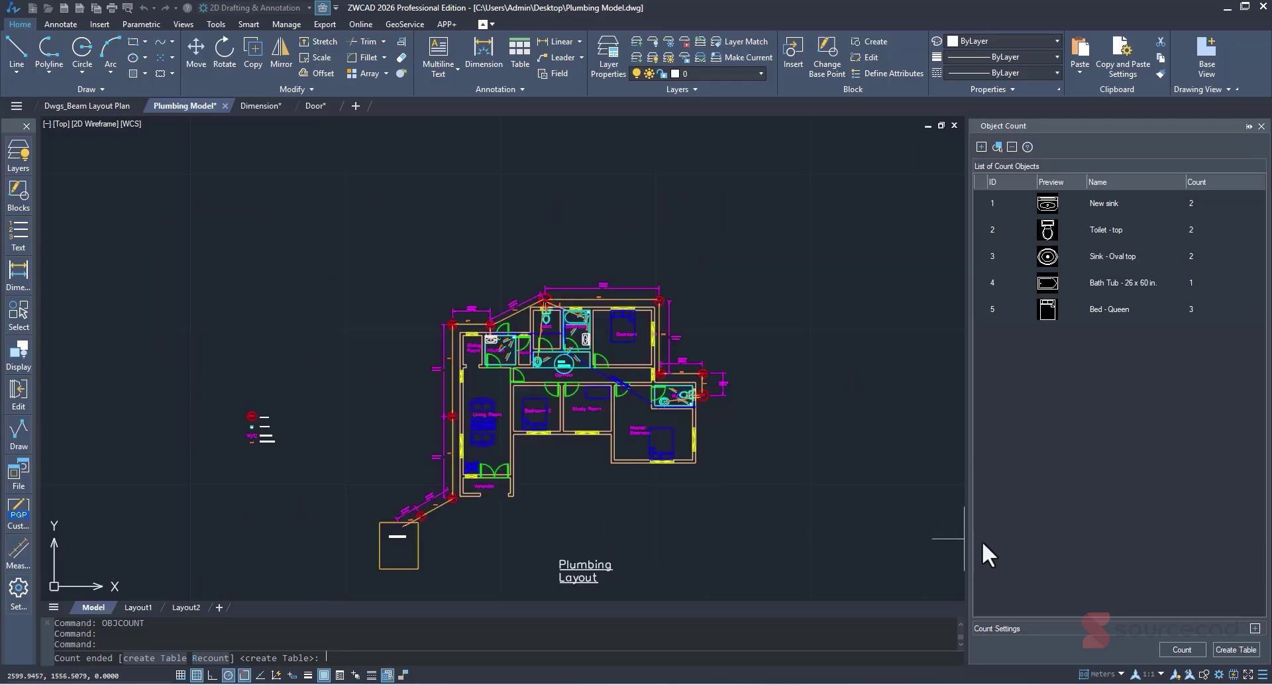
{"action": "left_click", "coordinate": [1220, 650]}
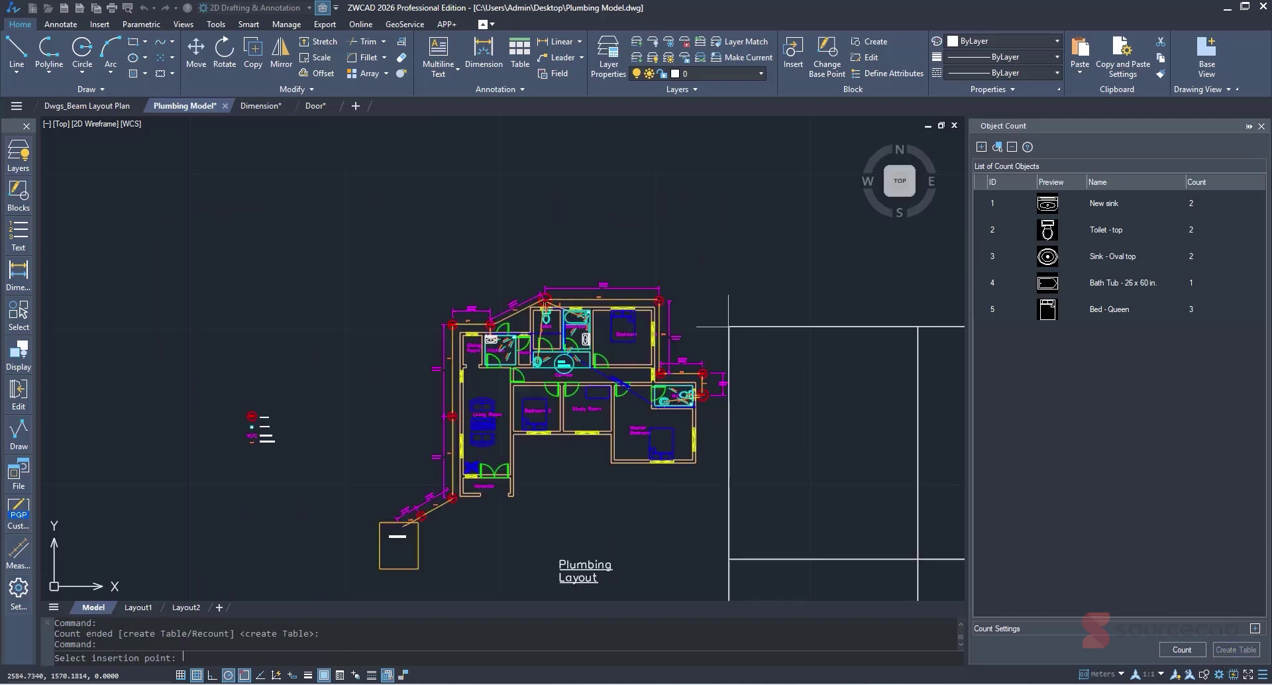
{"action": "left_click", "coordinate": [760, 265]}
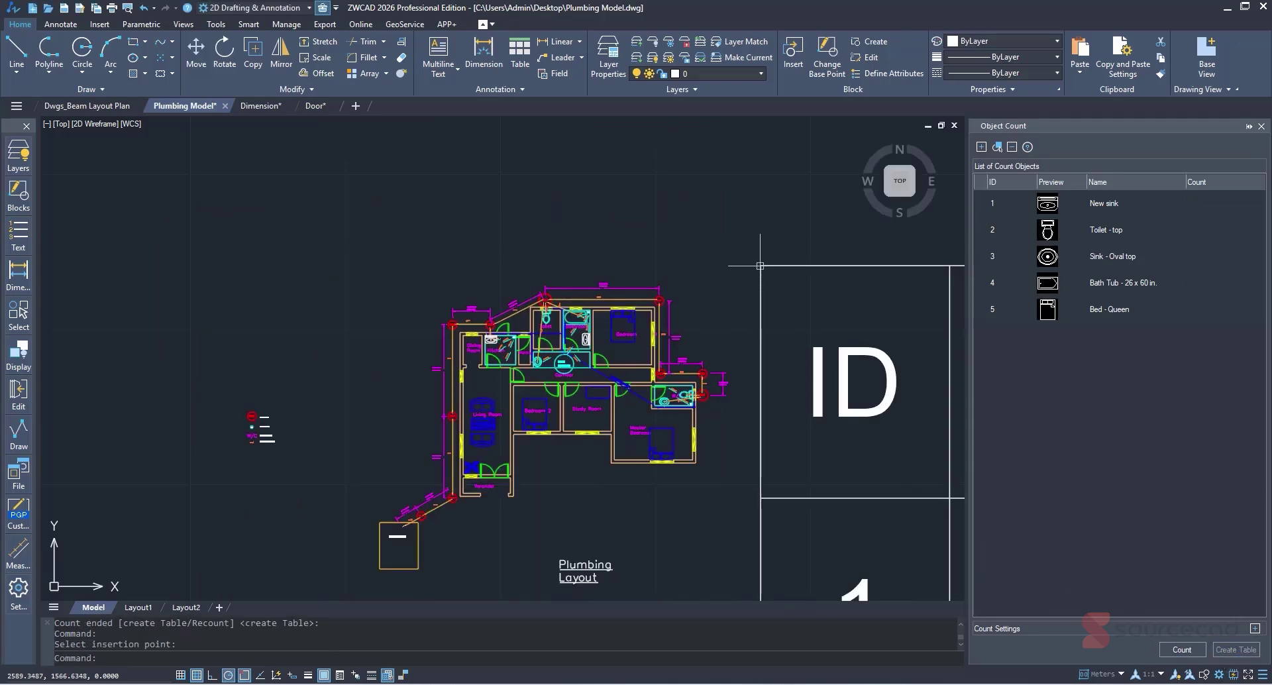
{"action": "scroll", "coordinate": [759, 266], "scroll_direction": "down", "scroll_amount": 3}
{"action": "middle_click_drag", "start_coordinate": [759, 266], "coordinate": [364, 223]}
{"action": "scroll", "coordinate": [502, 335], "scroll_direction": "down", "scroll_amount": 2}
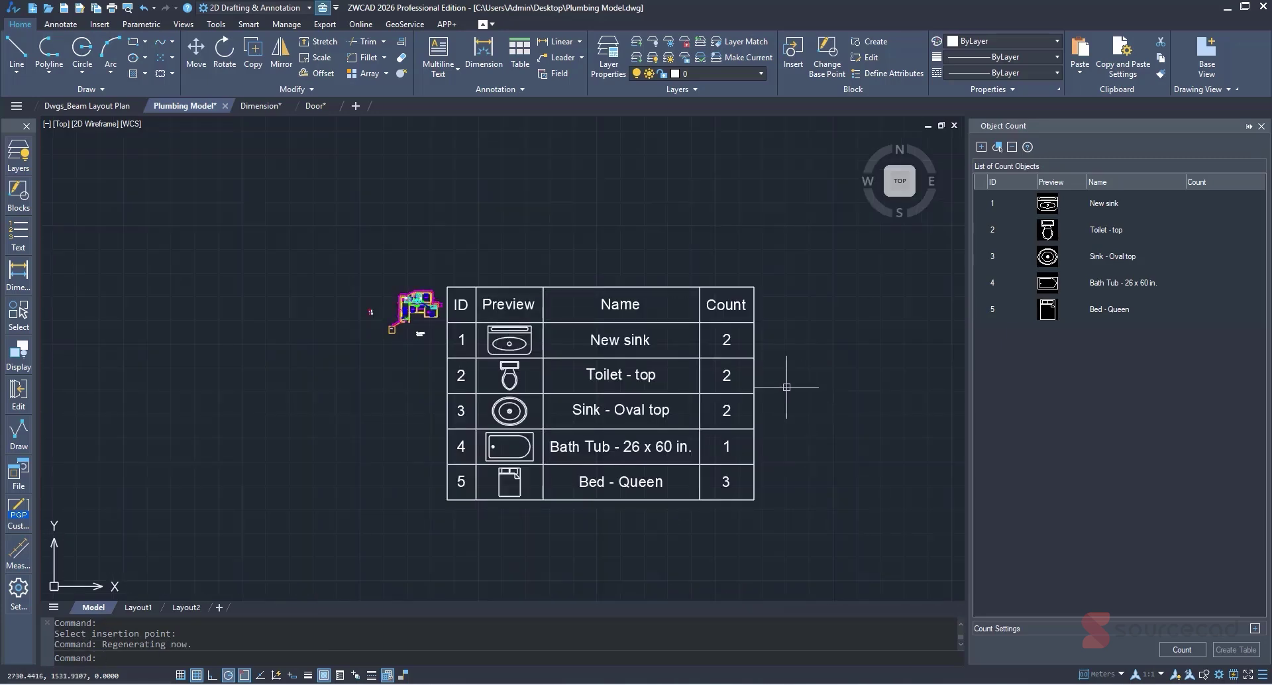
Step: Shrink the count table's width and height uniformly by stretching its lower-right corner inward
{"action": "left_click", "coordinate": [753, 341]}
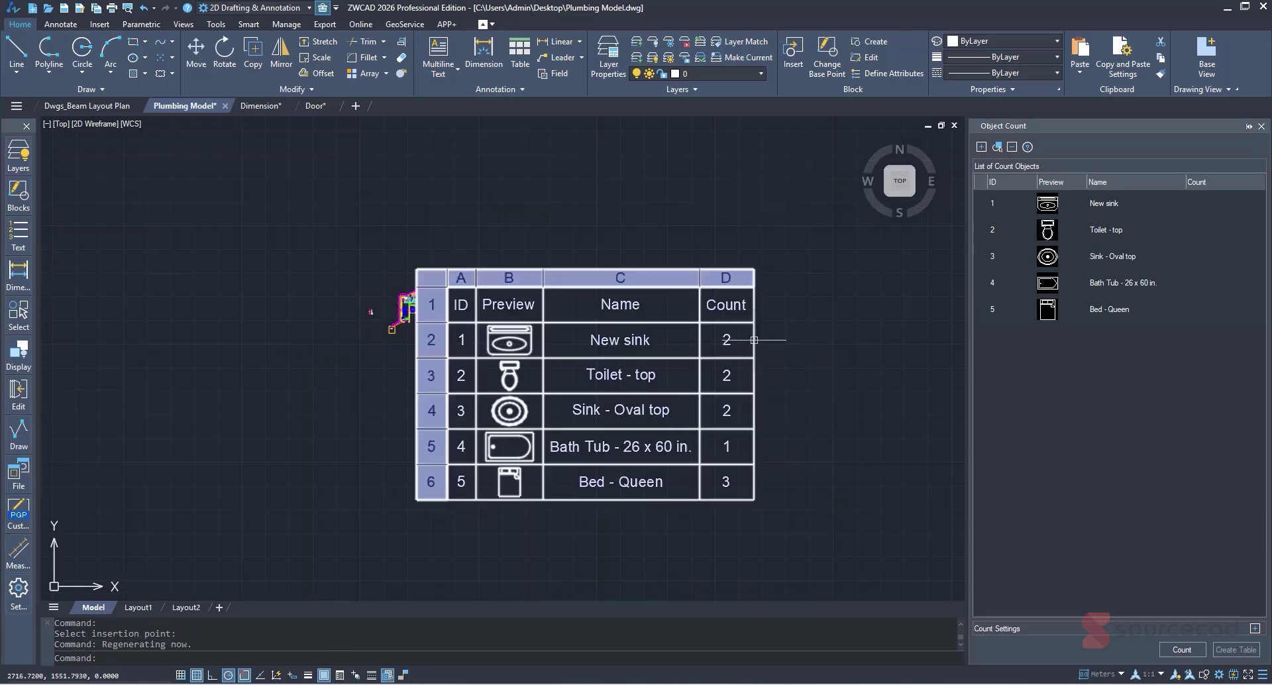
{"action": "left_click", "coordinate": [753, 500]}
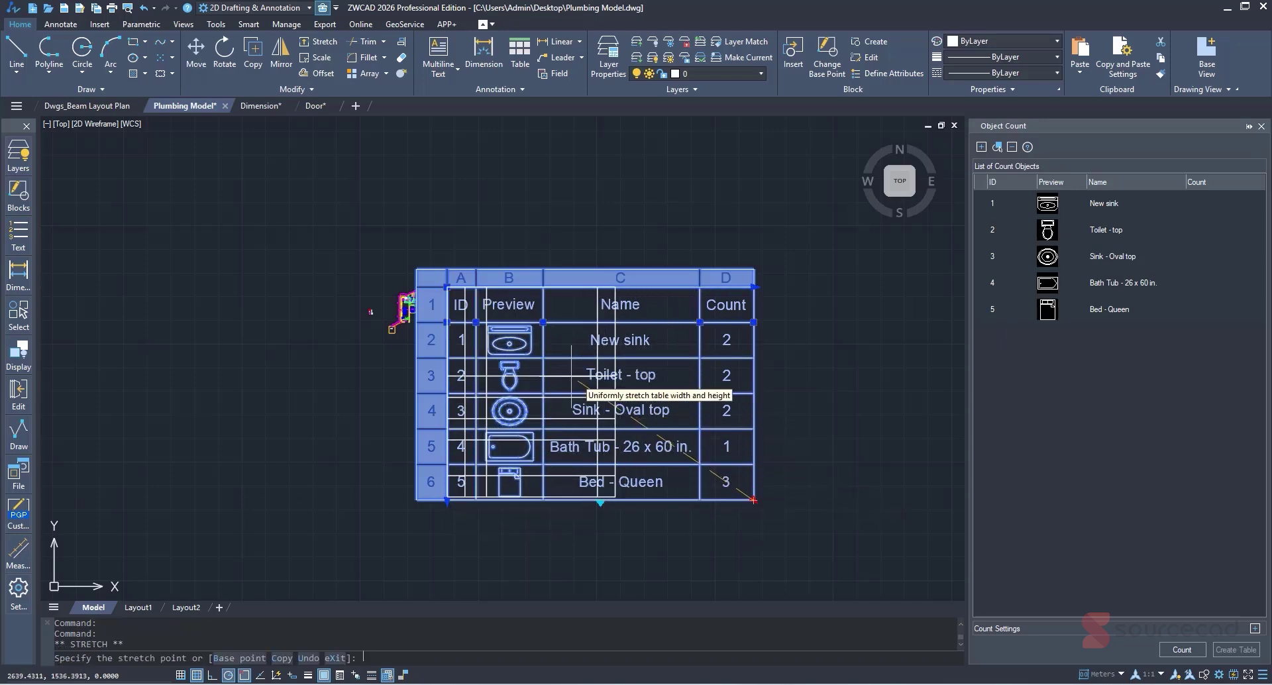
{"action": "left_click", "coordinate": [679, 444]}
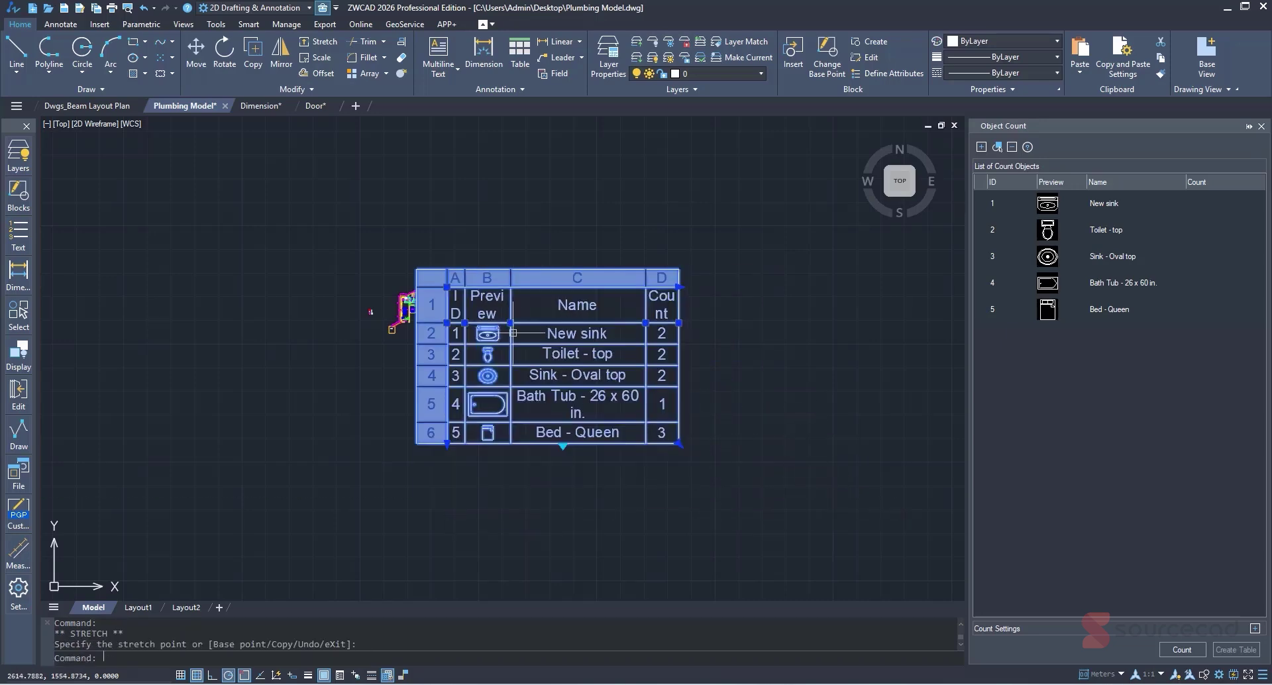
{"action": "key", "text": "Escape"}
{"action": "scroll", "coordinate": [513, 332], "scroll_direction": "up", "scroll_amount": 2}
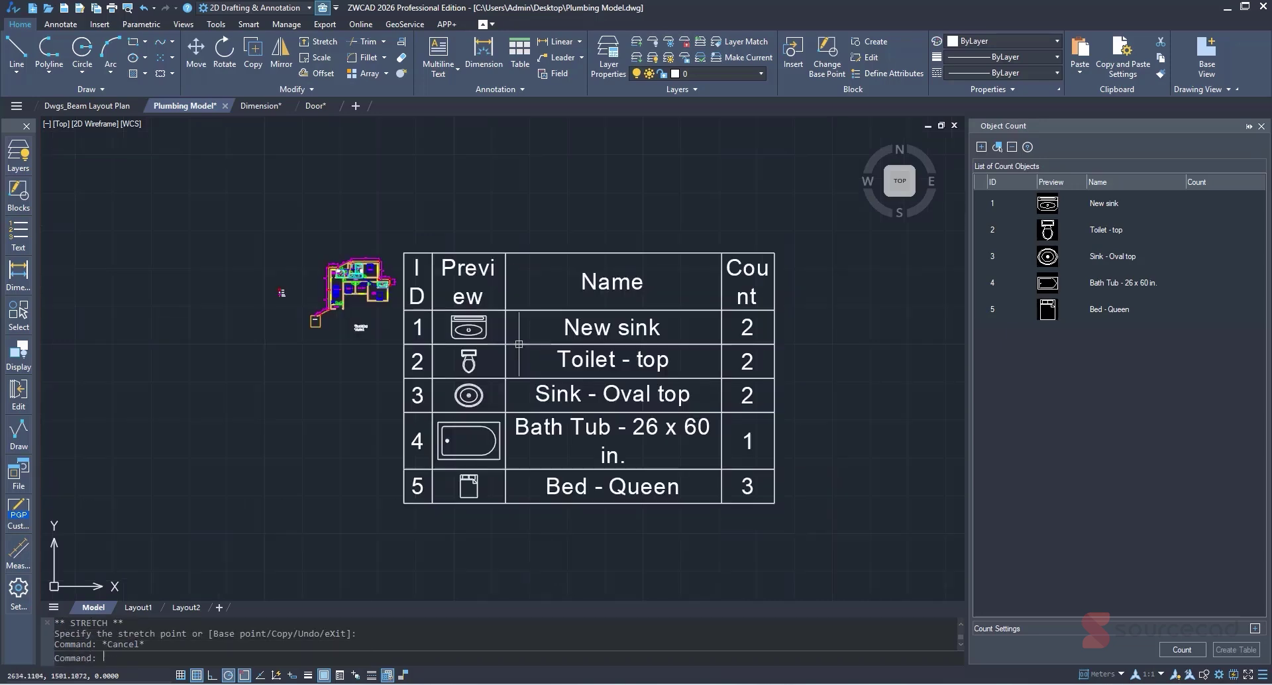
{"action": "left_click", "coordinate": [670, 503]}
{"action": "key", "text": "Escape"}
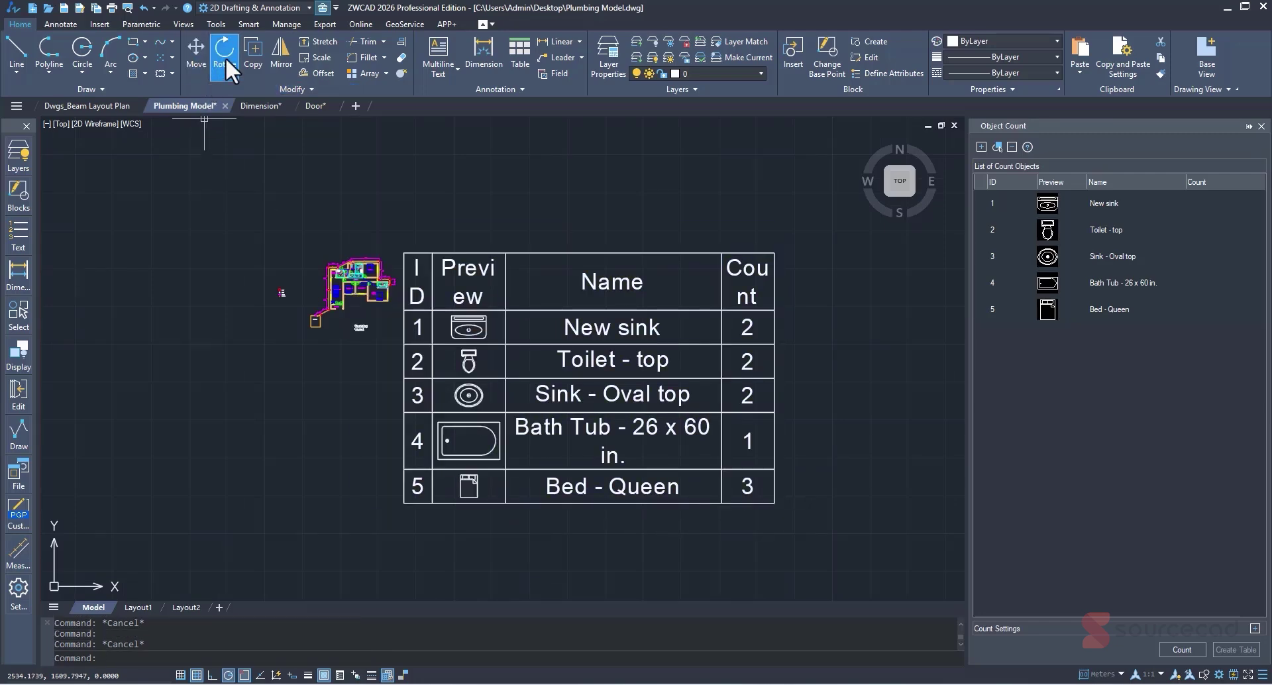
Step: Scale the count table down freehand from its upper-left corner to a size closer to the floor plan's
{"action": "left_click", "coordinate": [314, 57]}
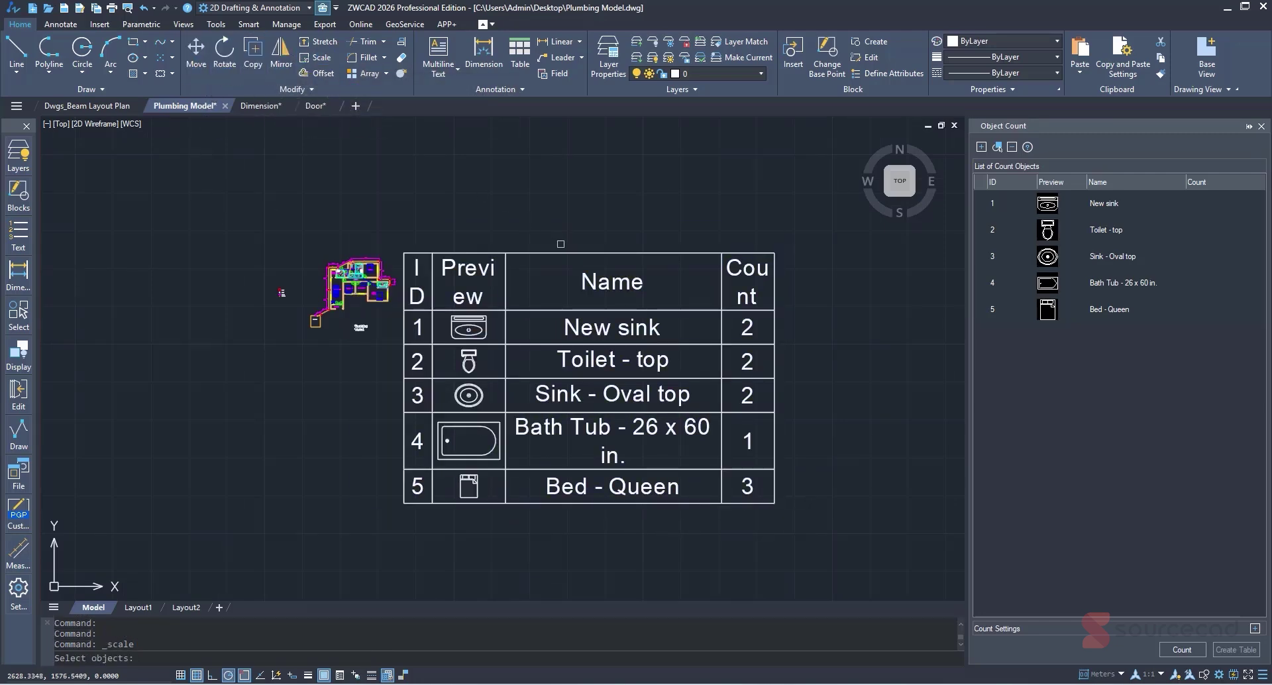
{"action": "left_click", "coordinate": [574, 254]}
{"action": "key", "text": "Return"}
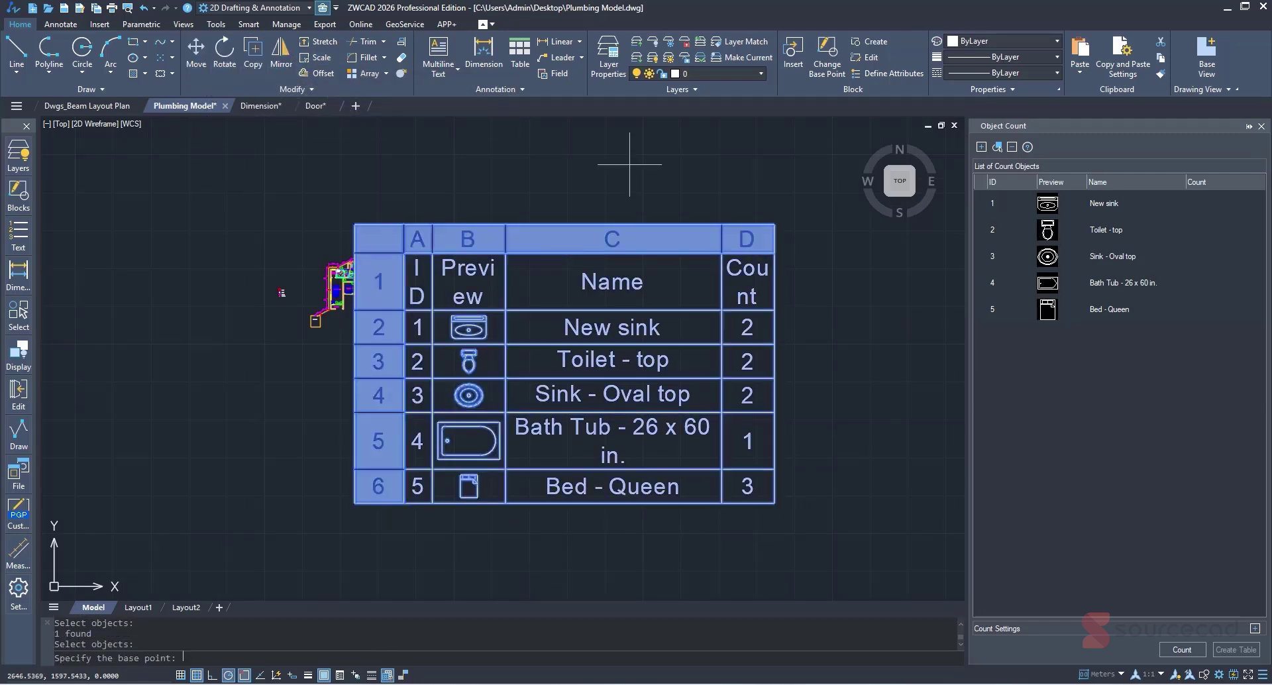
{"action": "left_click", "coordinate": [403, 253]}
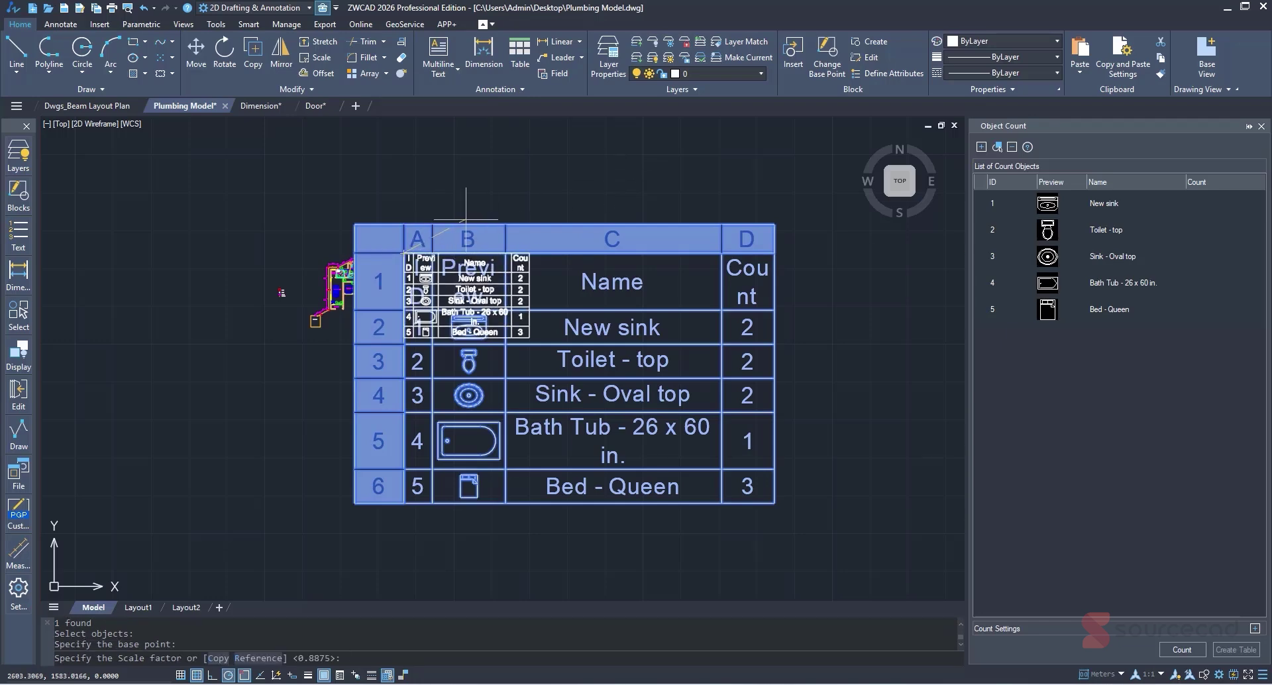
{"action": "left_click", "coordinate": [445, 232]}
{"action": "scroll", "coordinate": [451, 232], "scroll_direction": "up", "scroll_amount": 3}
{"action": "middle_click_drag", "start_coordinate": [464, 345], "coordinate": [656, 400]}
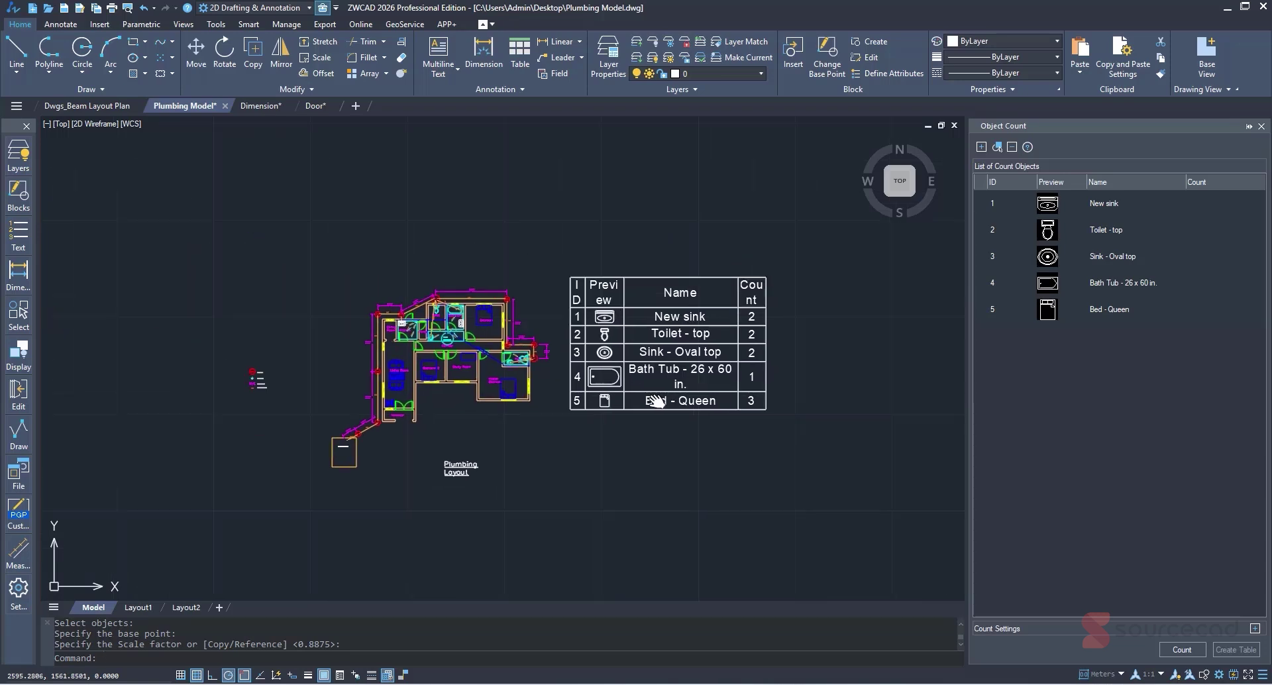